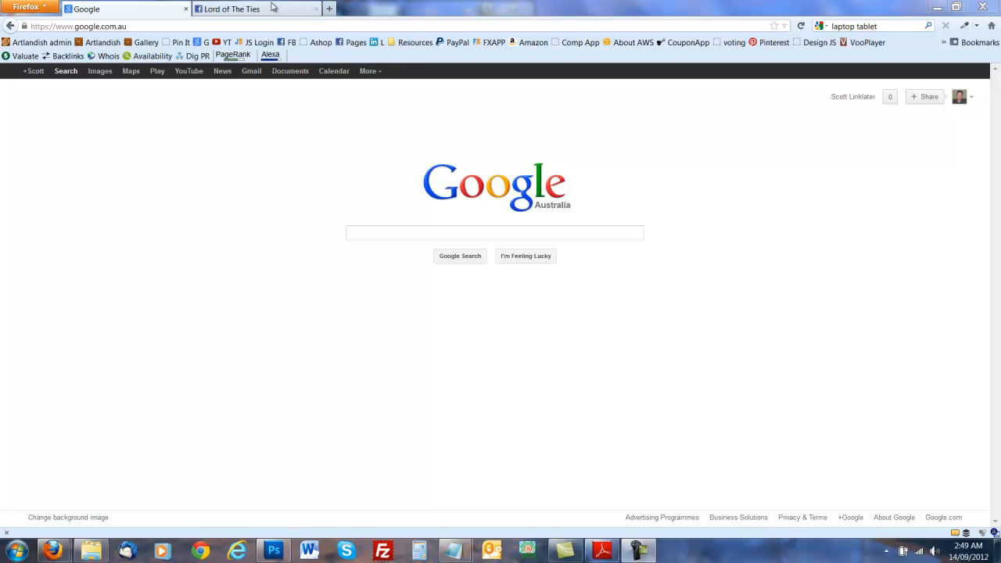
left_click(278, 27)
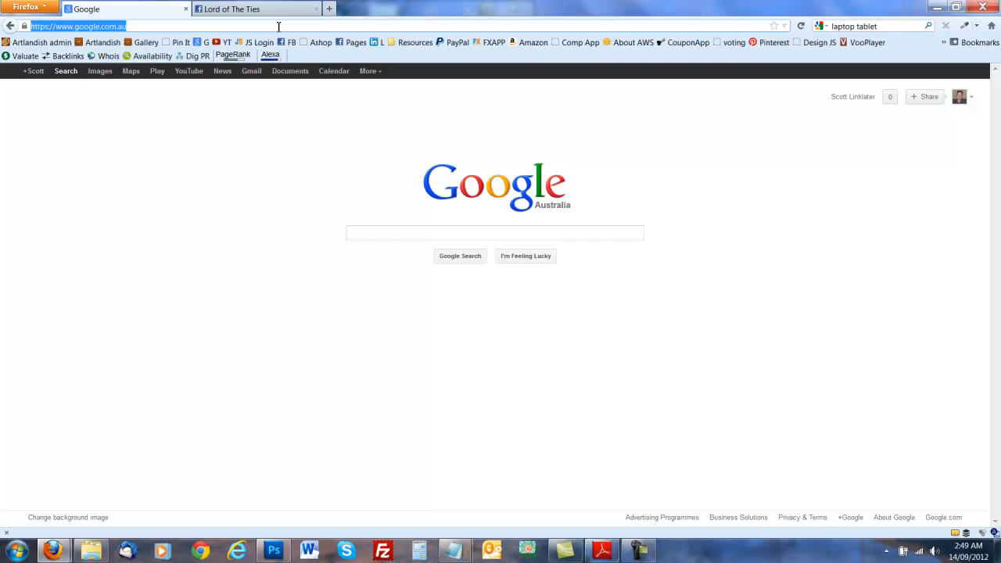
type("www.fan")
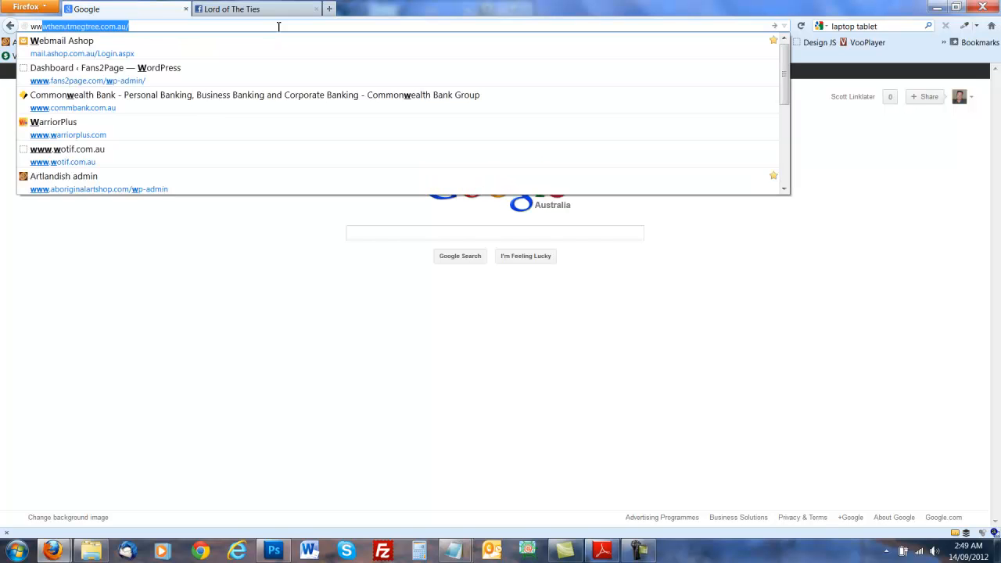
type("pagecompetitions.com/")
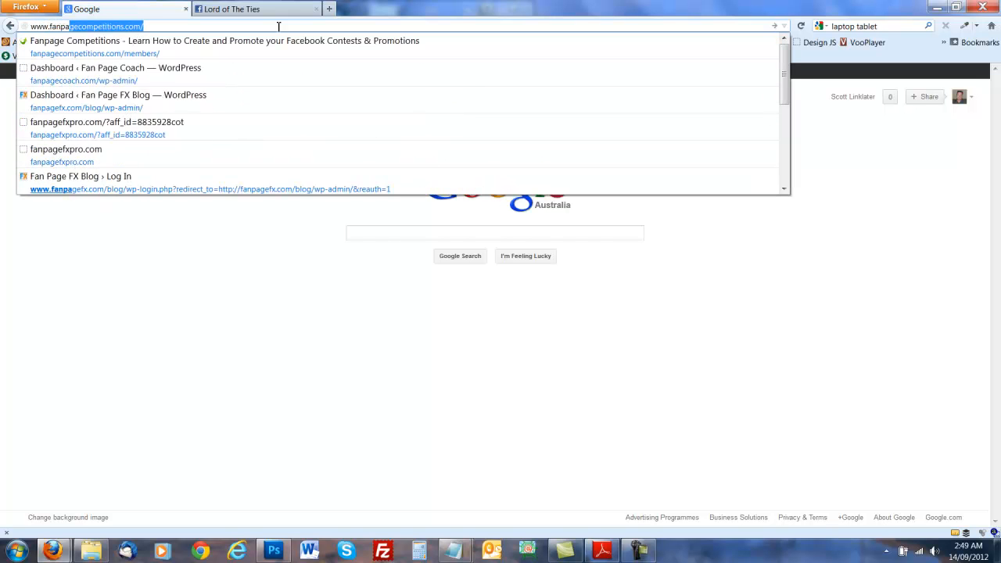
key("Down")
key("Down")
key("Down")
key("Down")
key("Up")
key("BackSpace")
key("BackSpace")
key("BackSpace")
key("BackSpace")
key("BackSpace")
key("BackSpace")
key("BackSpace")
key("BackSpace")
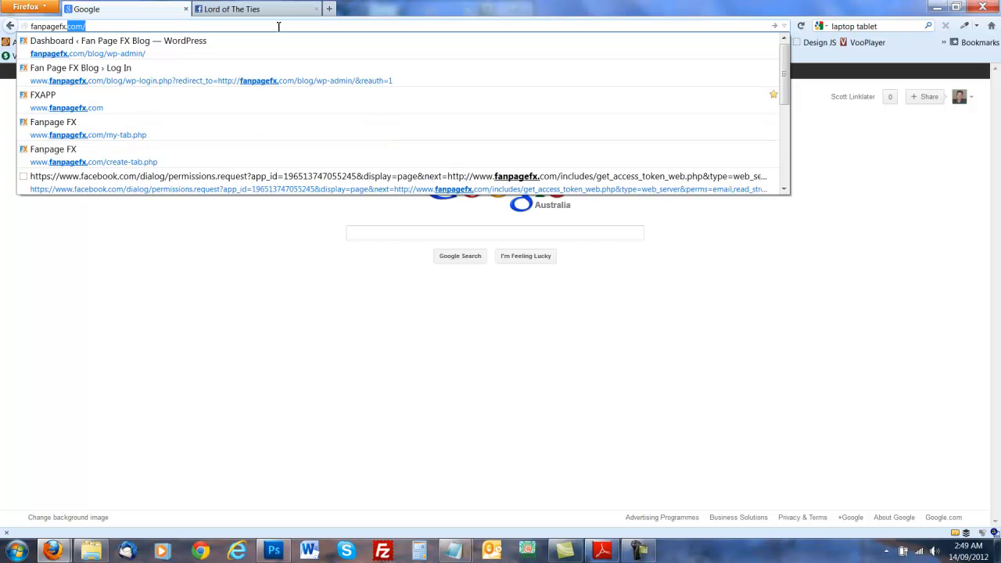
key("Return")
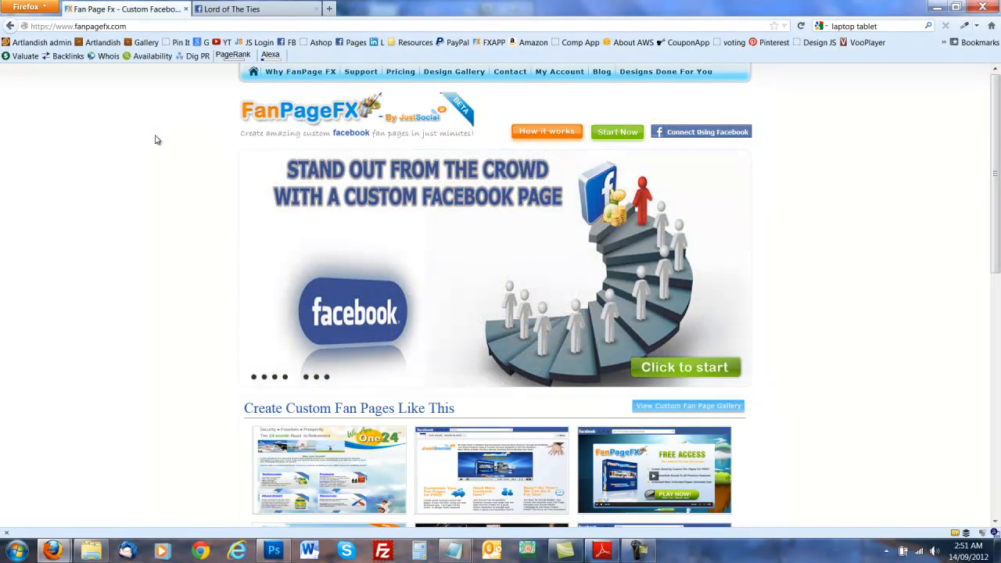
Log in to FanPage FX through Facebook with the saved e-mail and password.
left_click(694, 136)
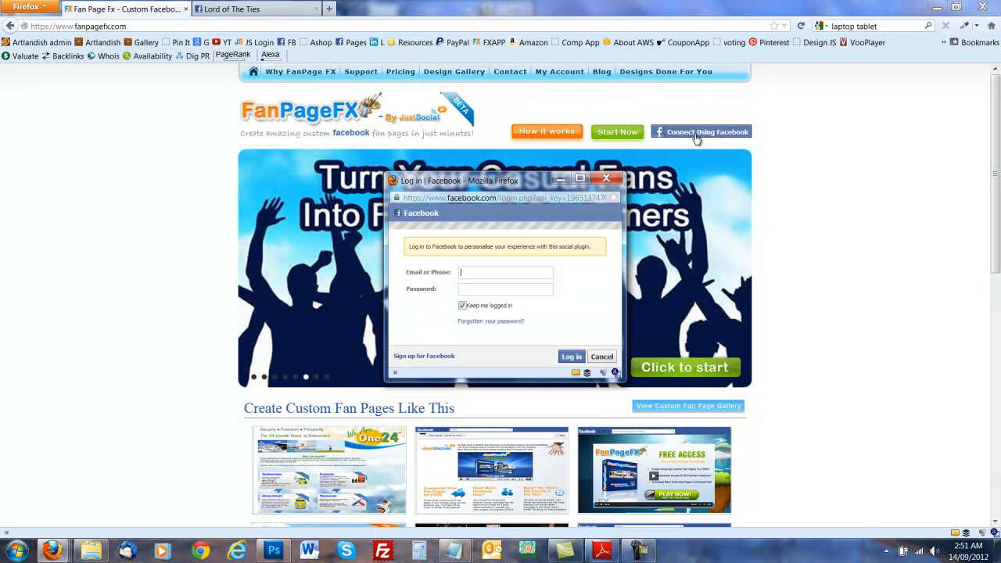
type("scott")
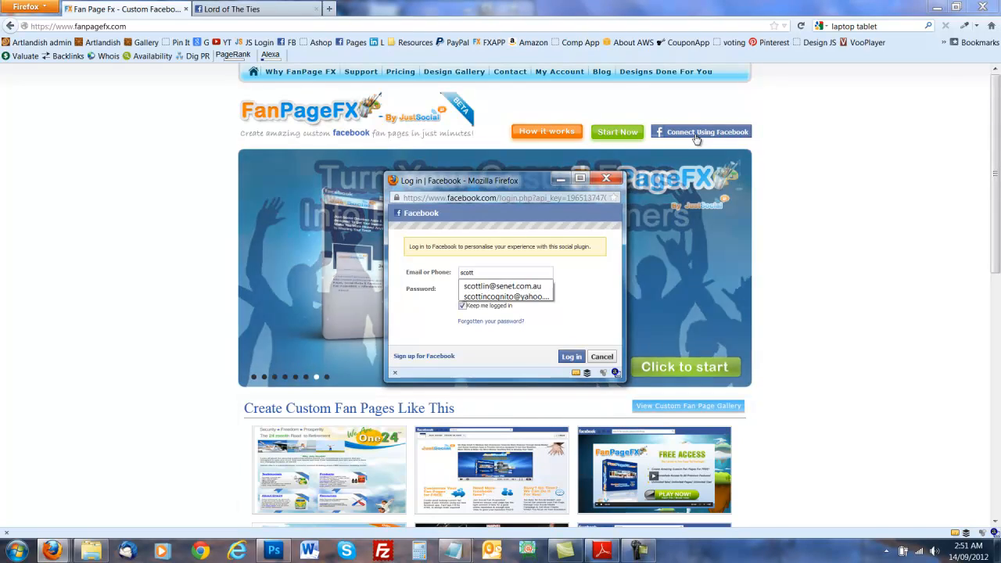
key("Down")
key("Return")
key("Tab")
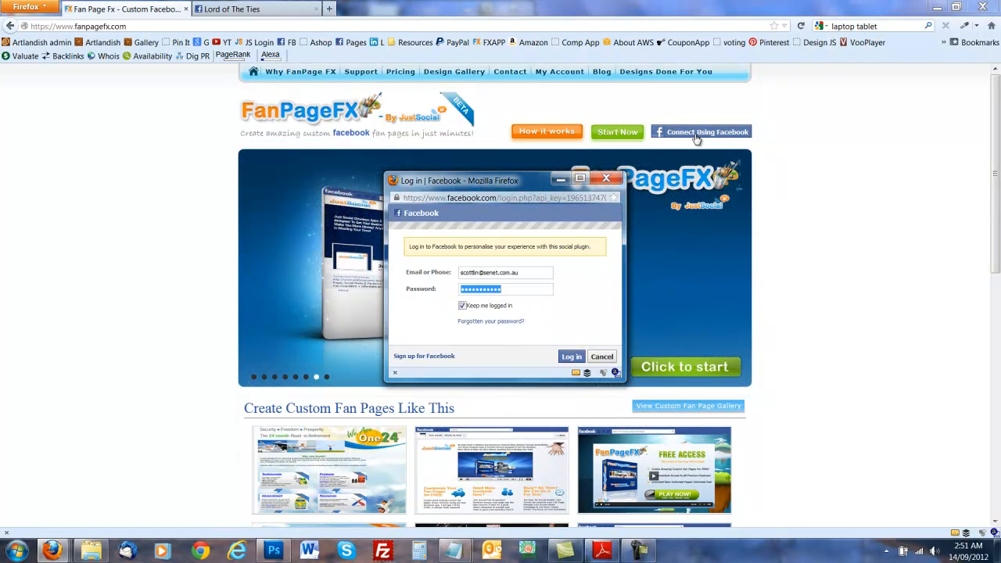
key("Return")
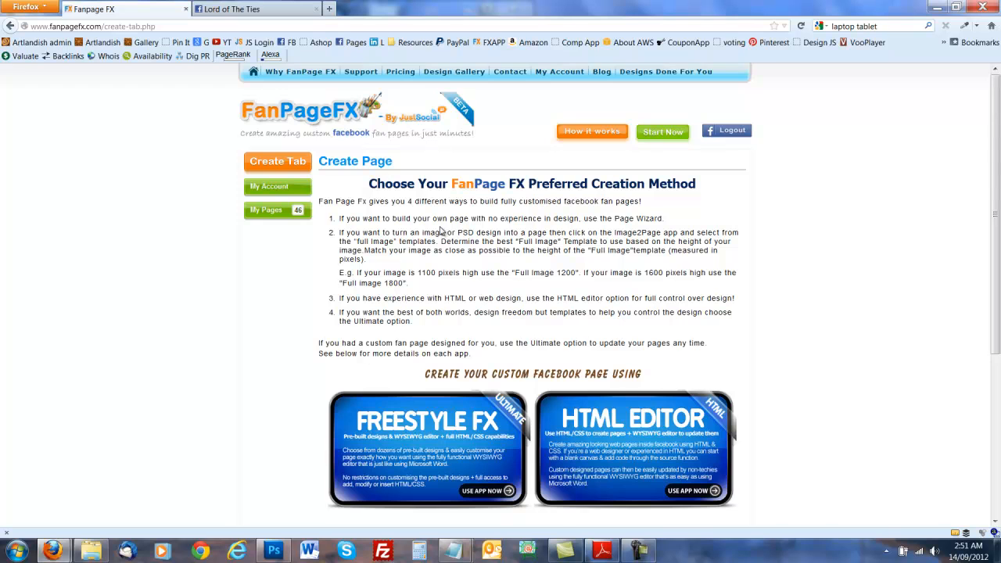
Launch the Page Wizard app from the Create Page options.
scroll(435, 237, "down", 1)
scroll(435, 237, "down", 3)
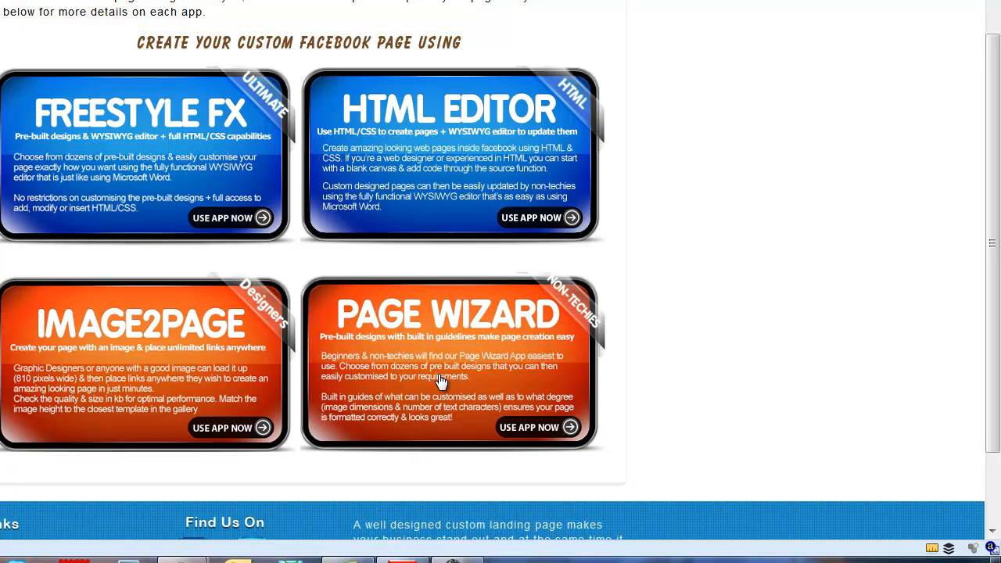
left_click(440, 381)
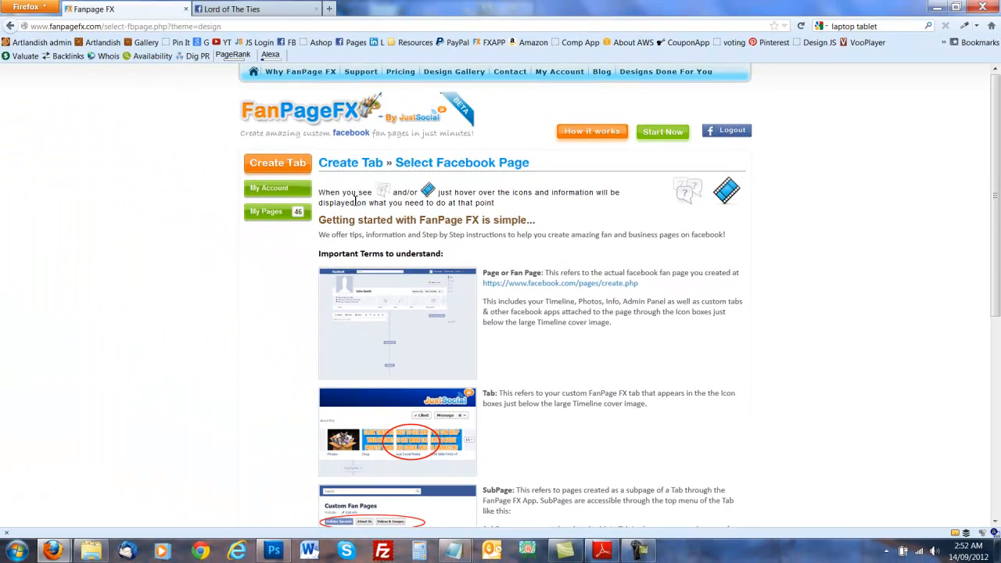
Choose Page FX as the Facebook page for the new tab.
scroll(498, 228, "down", 1)
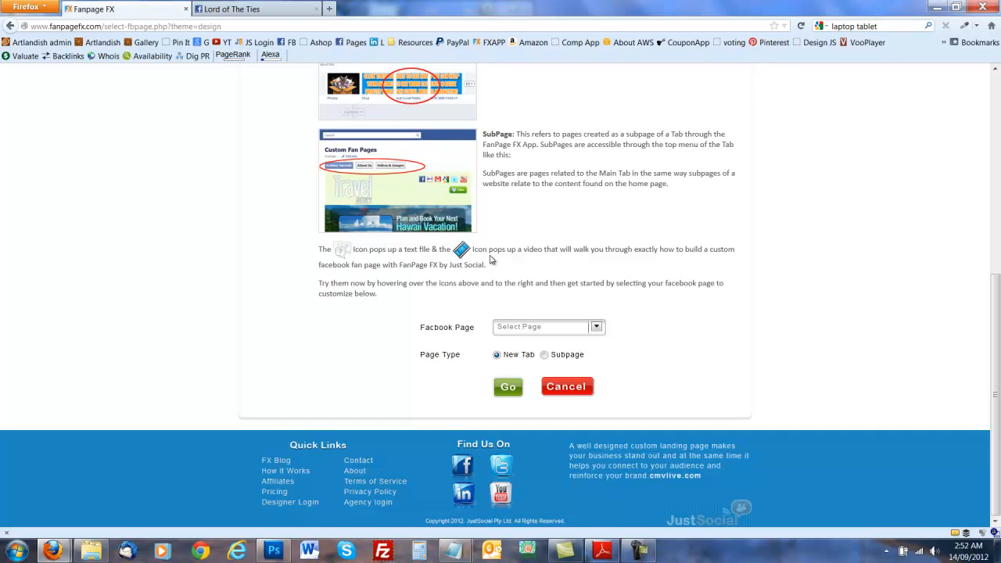
left_click(596, 328)
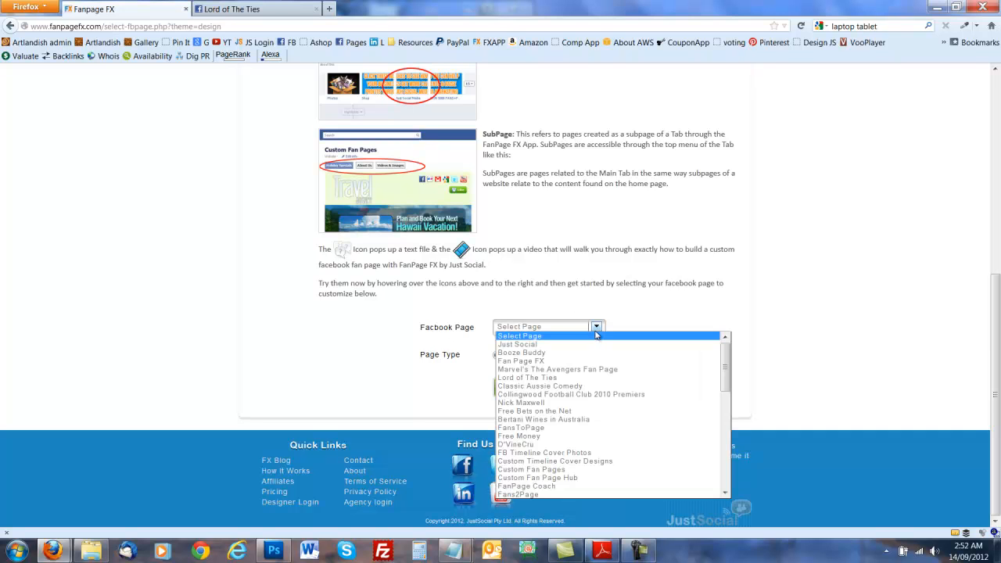
scroll(580, 376, "down", 2)
scroll(563, 409, "down", 1)
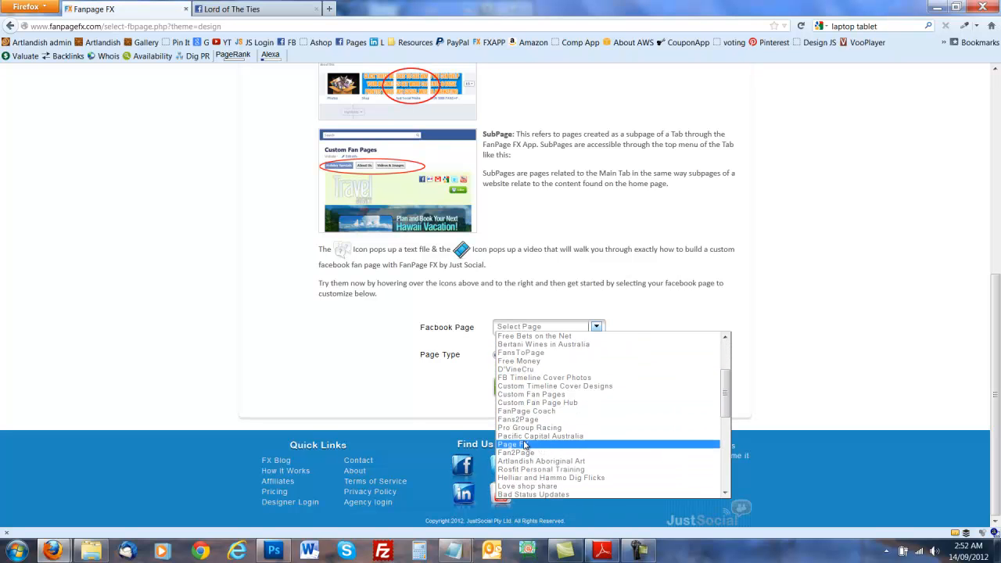
left_click(510, 444)
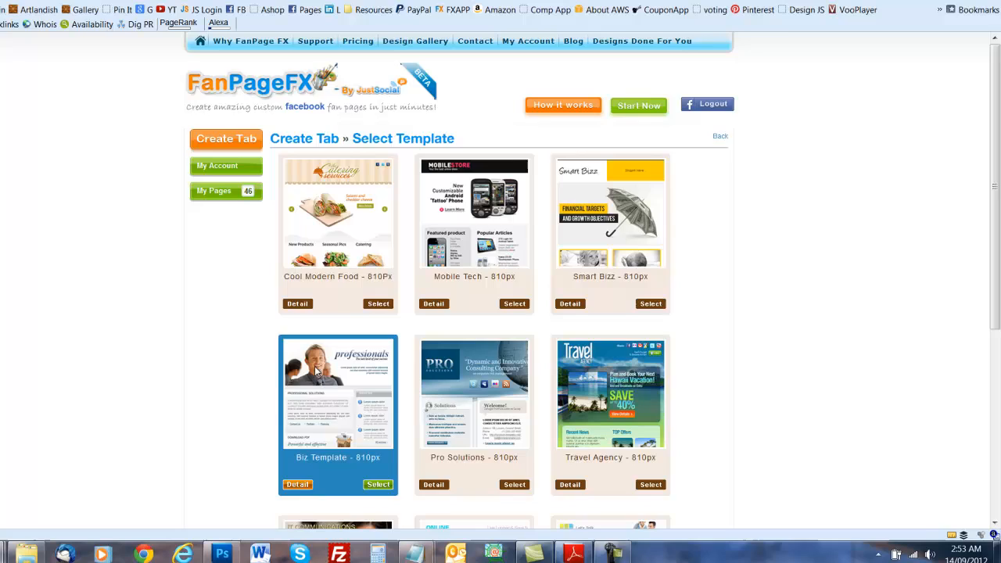
Preview the Cool Modern Food template and close the preview.
scroll(124, 340, "down", 10)
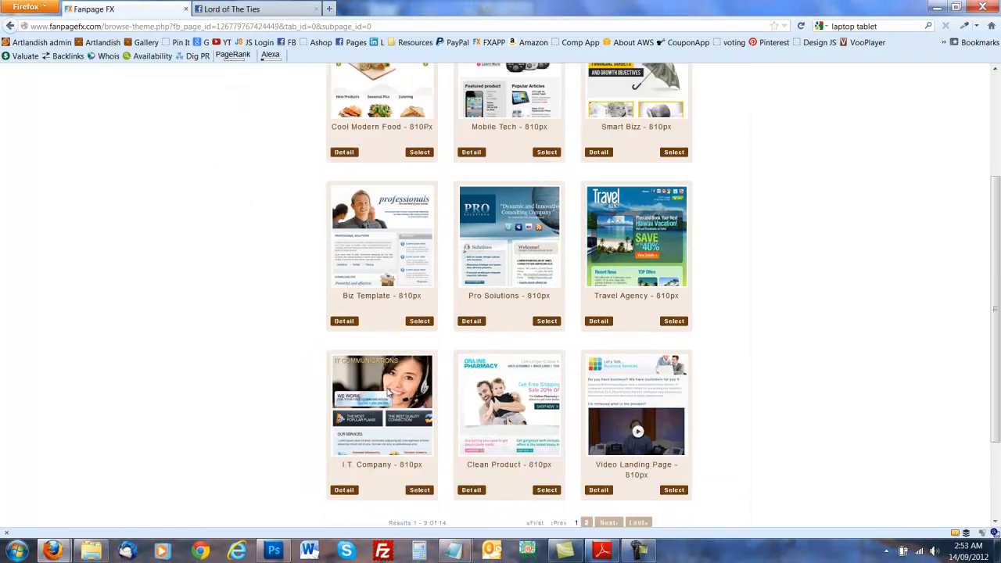
scroll(418, 393, "up", 1)
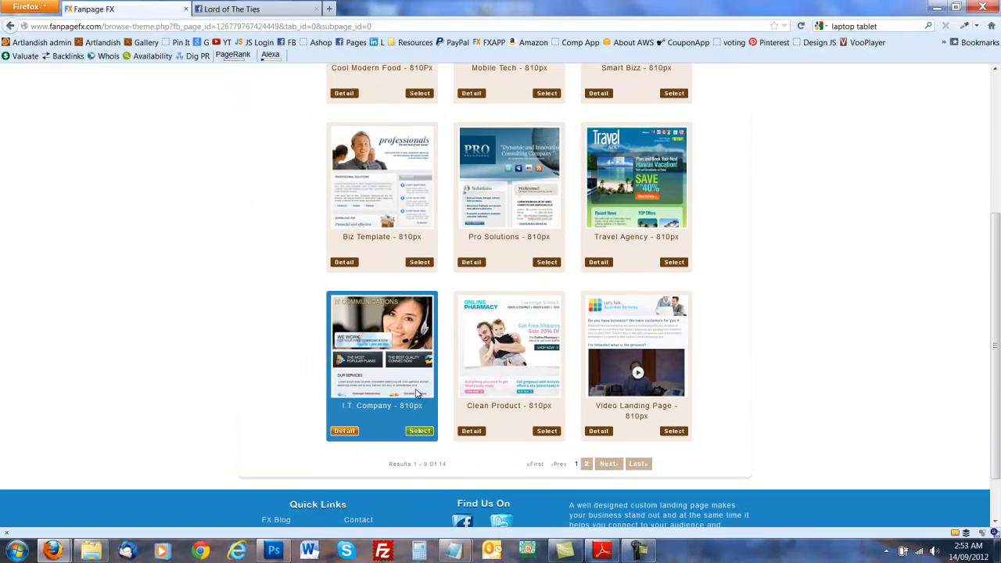
scroll(418, 393, "up", 4)
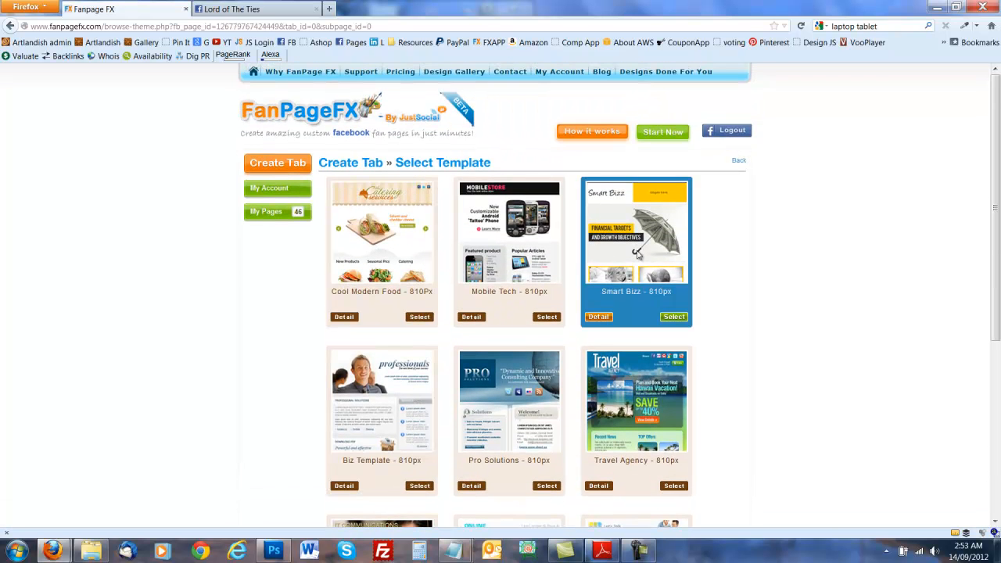
scroll(620, 315, "down", 2)
scroll(408, 327, "down", 1)
scroll(408, 327, "up", 1)
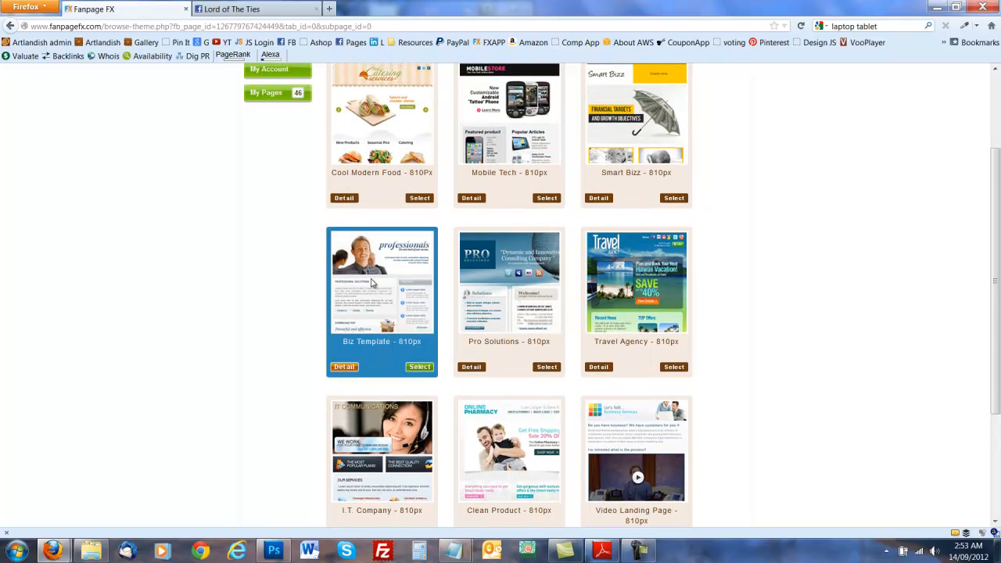
left_click(344, 198)
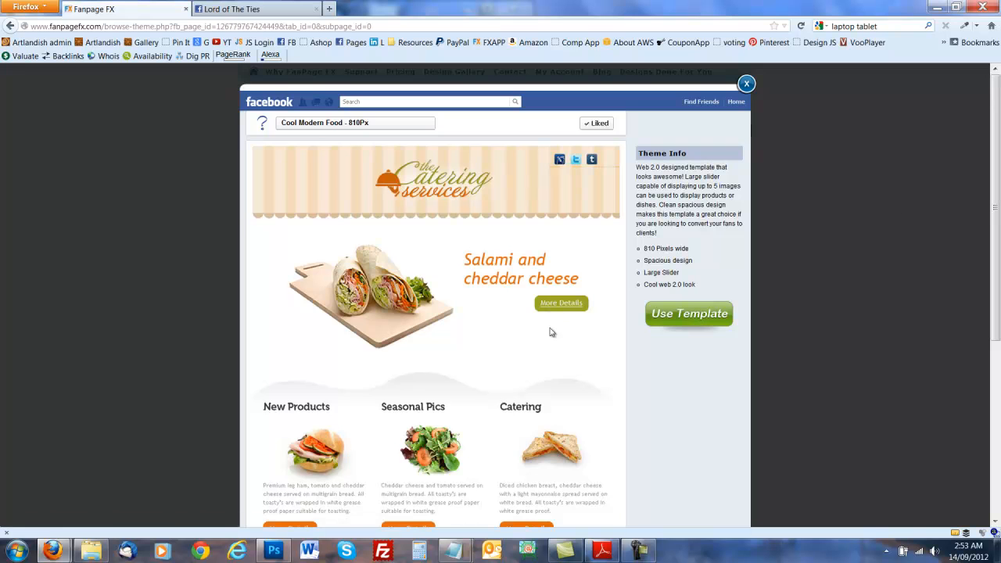
left_click(745, 83)
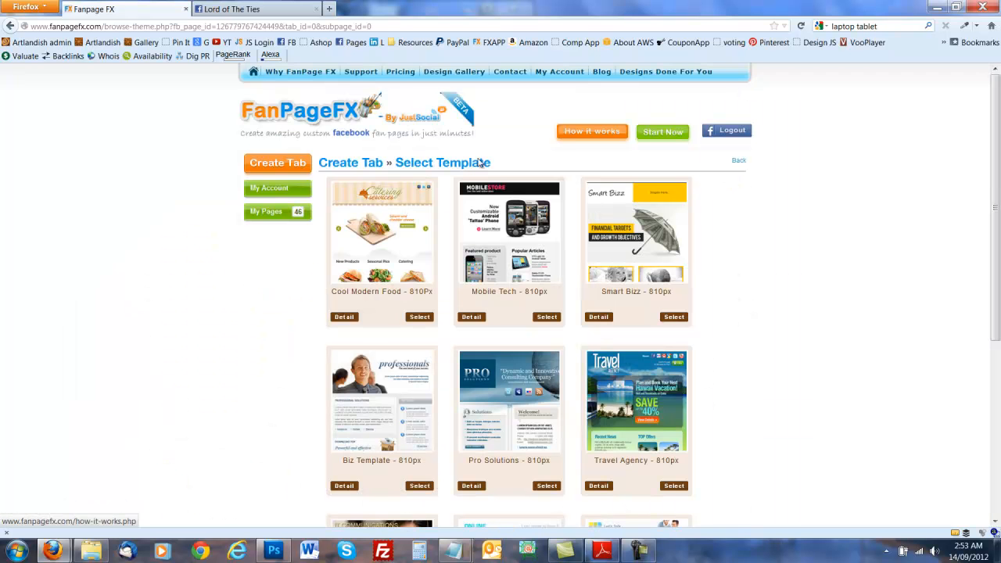
Move to page 2 of the template gallery.
scroll(398, 207, "down", 4)
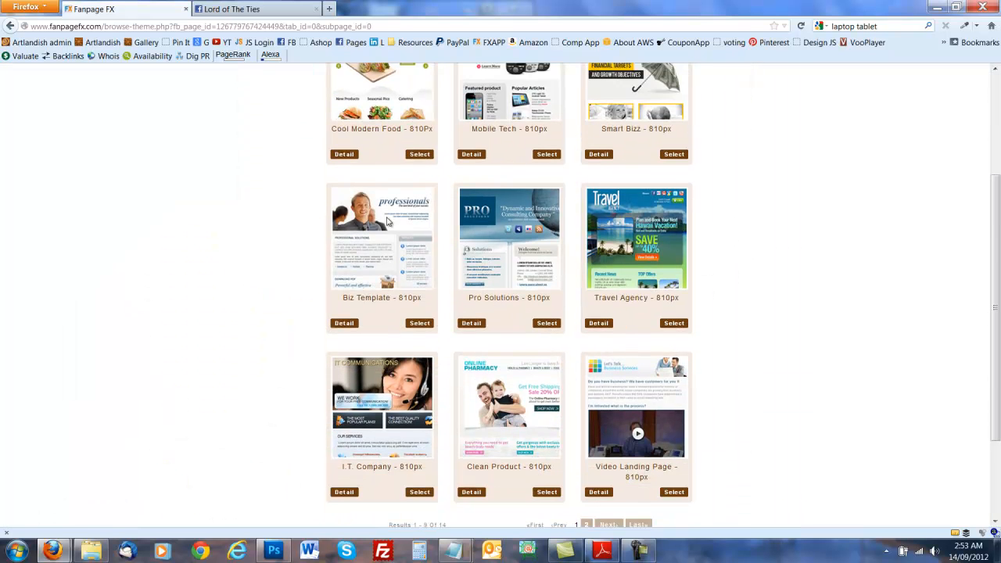
scroll(388, 221, "up", 3)
scroll(389, 221, "down", 4)
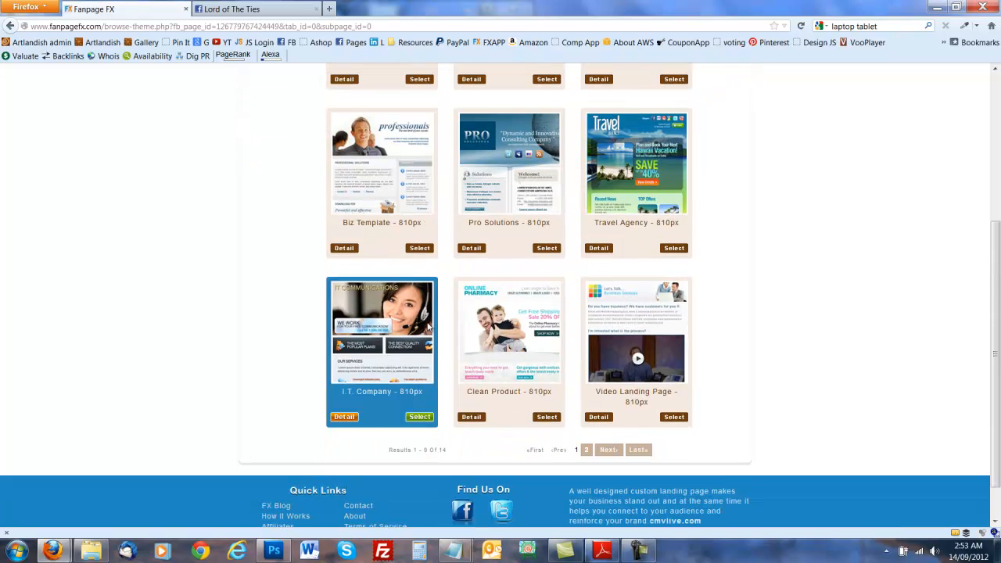
left_click(609, 450)
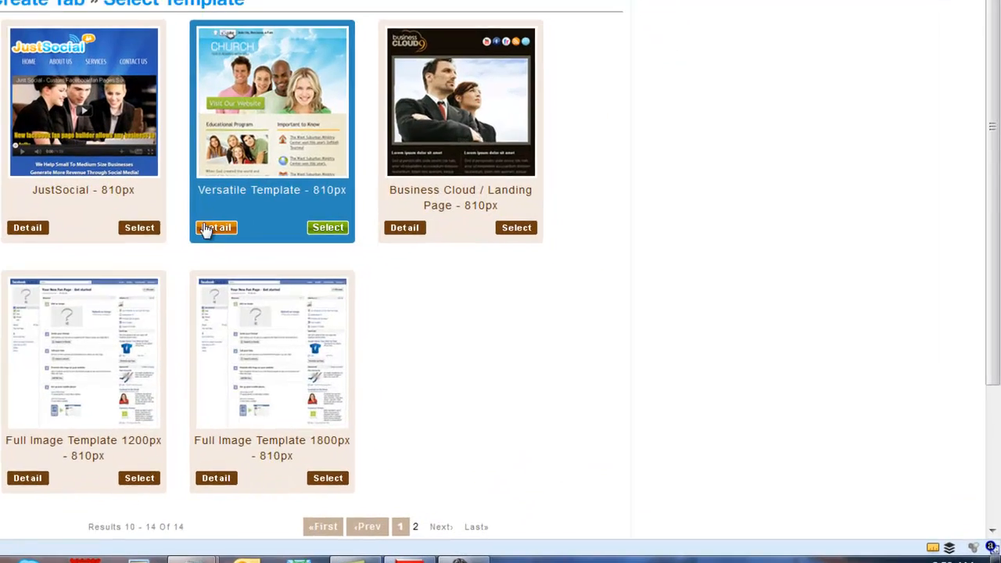
Open the Versatile Template - 810px details and start customizing it.
left_click(470, 317)
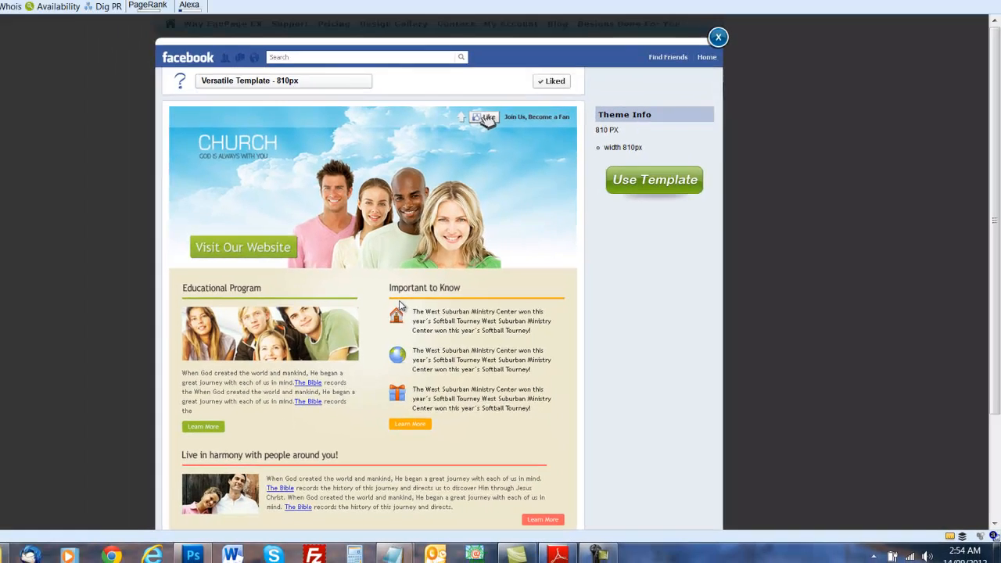
scroll(189, 230, "down", 3)
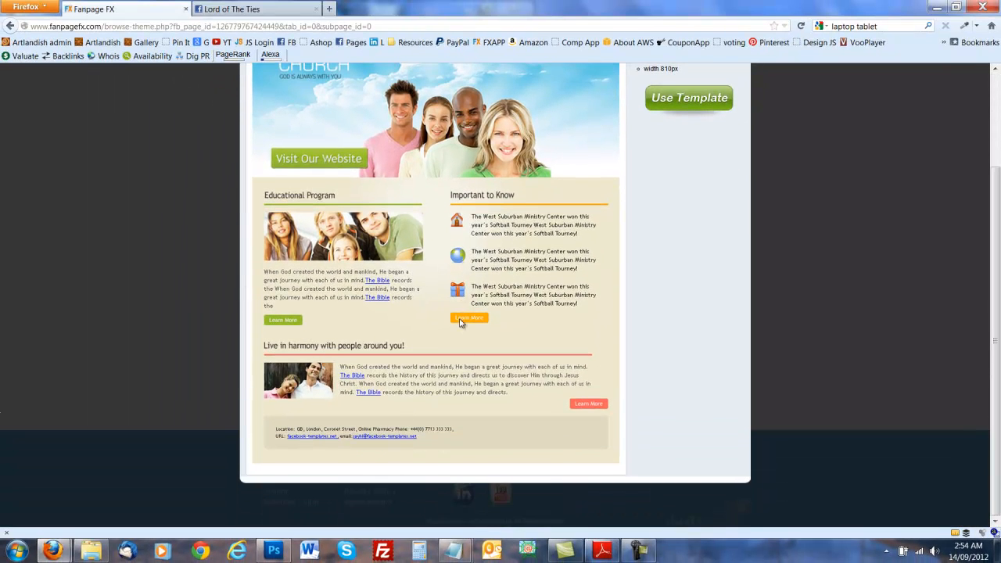
scroll(460, 323, "up", 3)
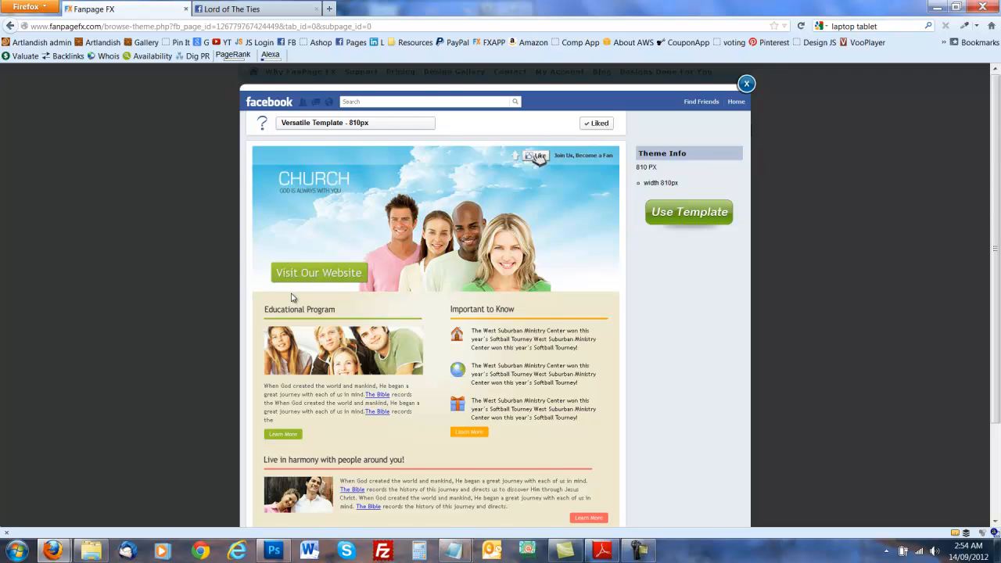
scroll(294, 301, "down", 2)
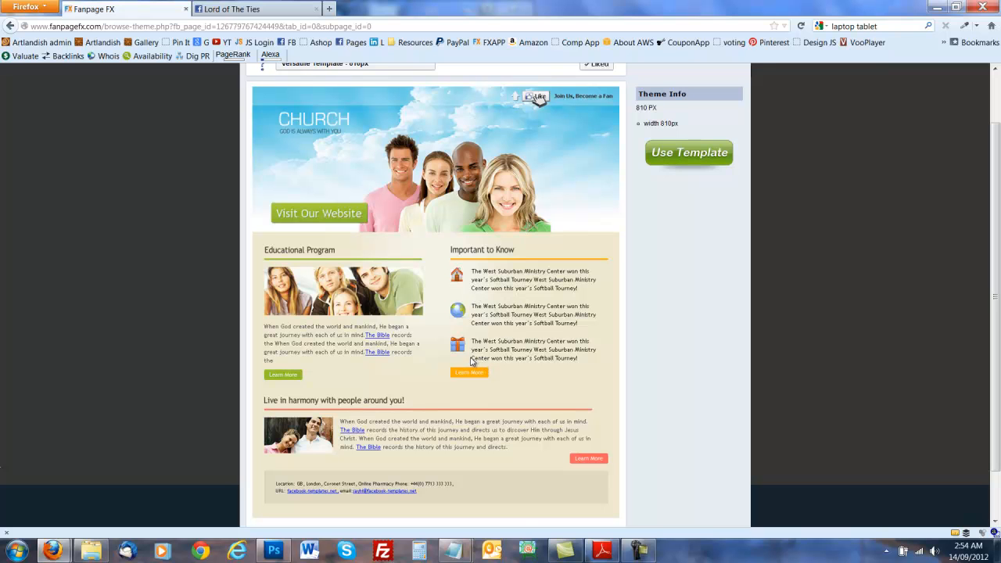
scroll(472, 361, "up", 2)
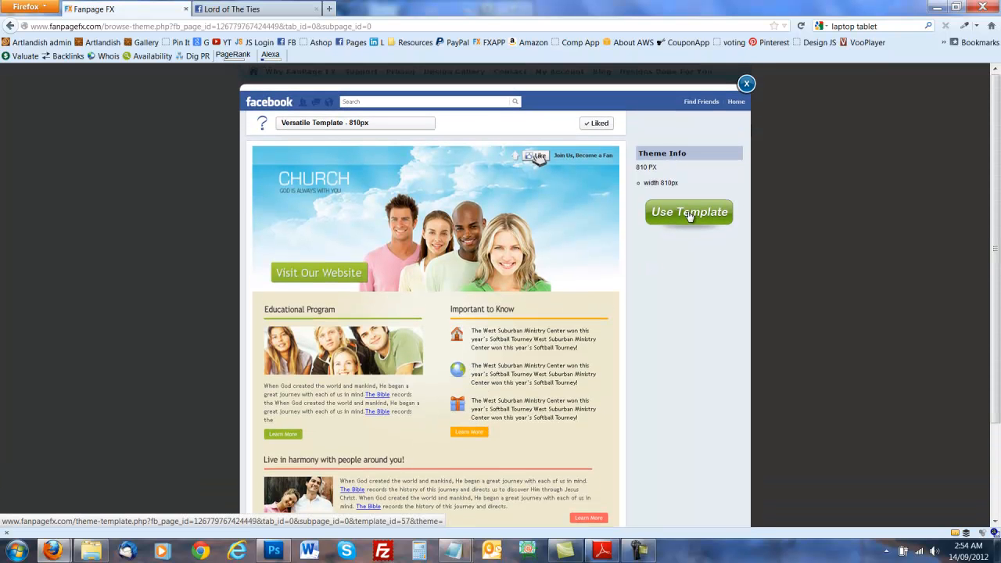
left_click(689, 212)
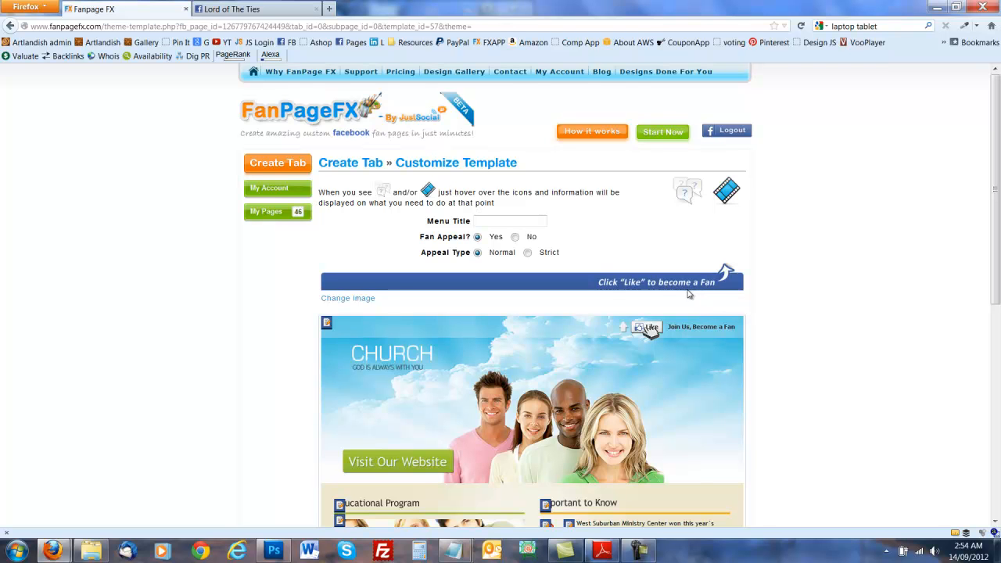
Enter 'Lord of the ties Main' as the tab's menu title.
left_click(500, 220)
type("Lord of the ties Main")
scroll(539, 368, "down", 8)
scroll(539, 368, "up", 7)
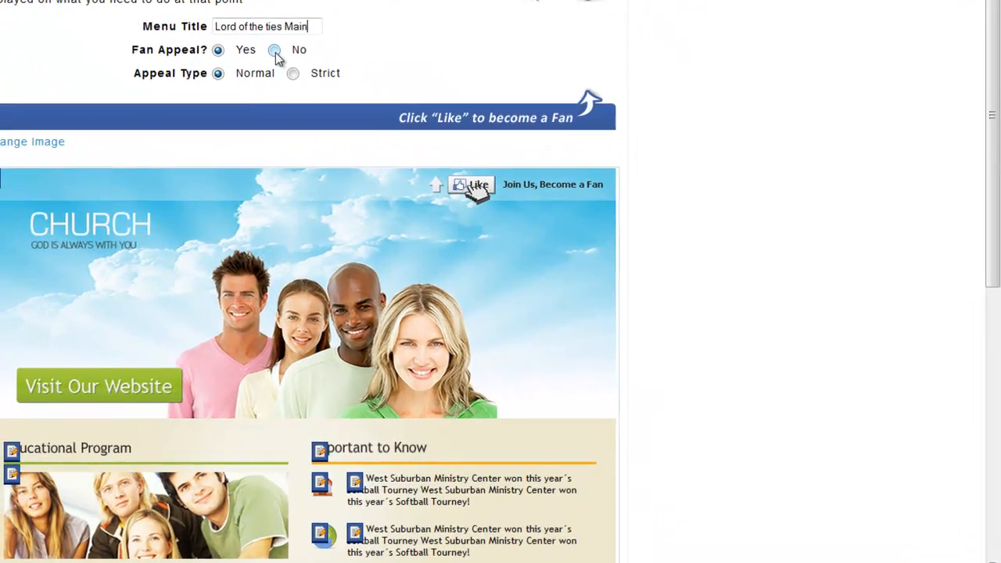
Toggle Fan Appeal off and back on, leaving it Yes with Normal type.
left_click(438, 137)
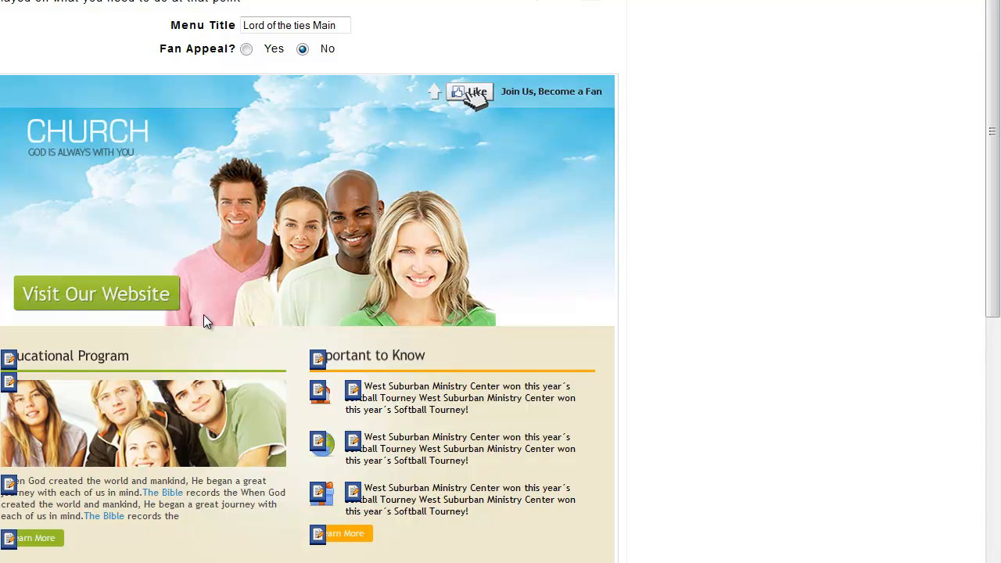
left_click(247, 50)
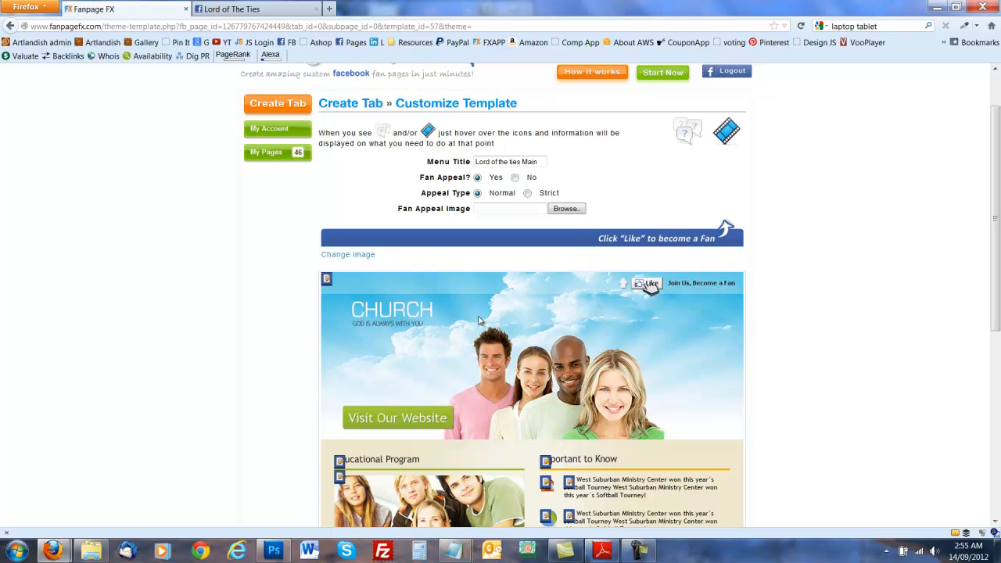
scroll(476, 320, "down", 1)
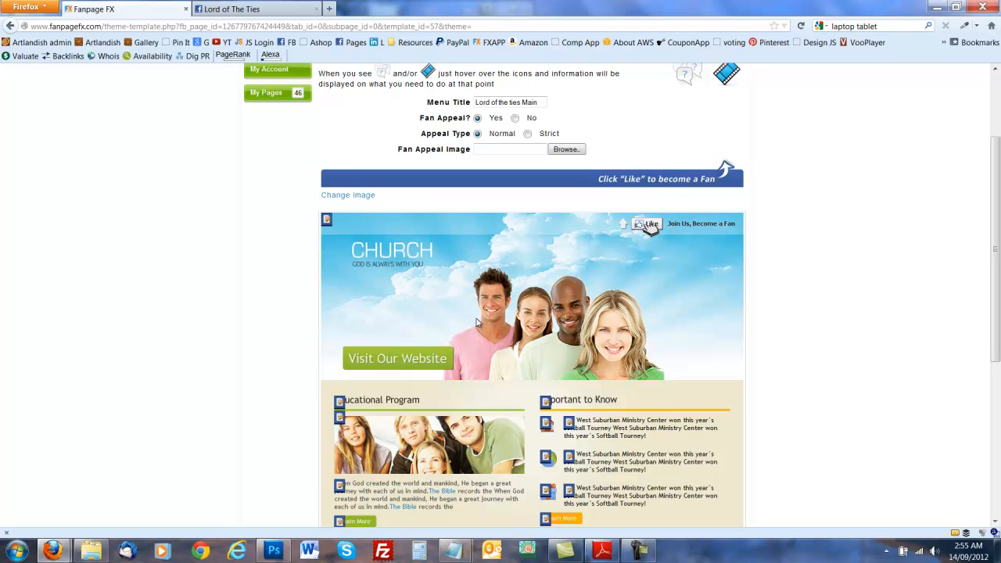
scroll(477, 320, "up", 2)
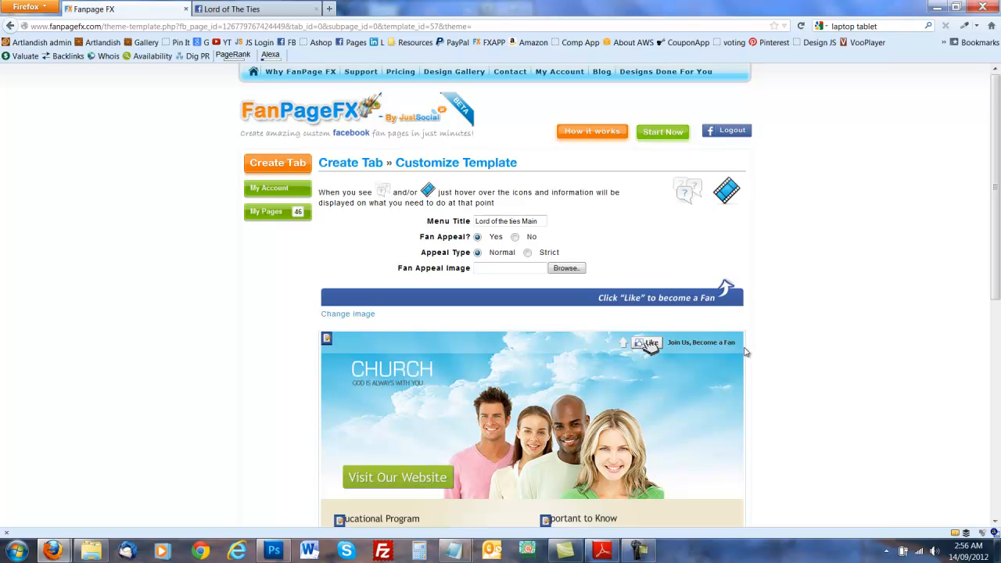
scroll(564, 334, "down", 5)
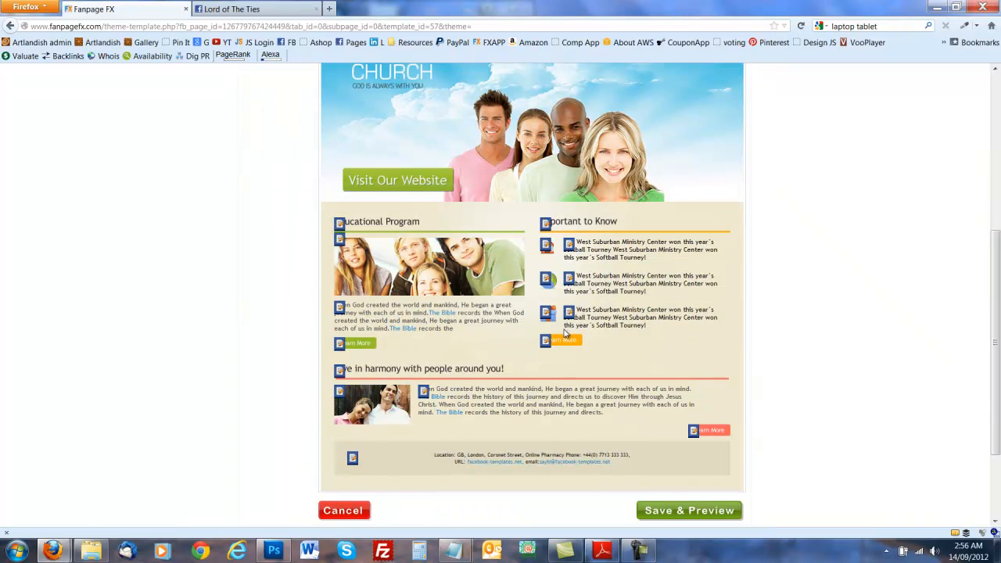
scroll(564, 334, "up", 5)
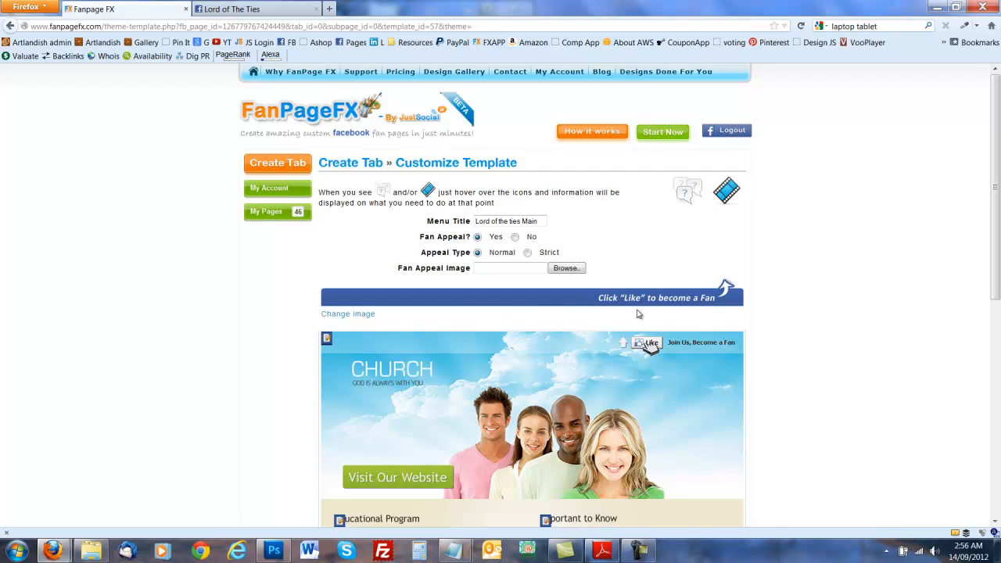
left_click(528, 253)
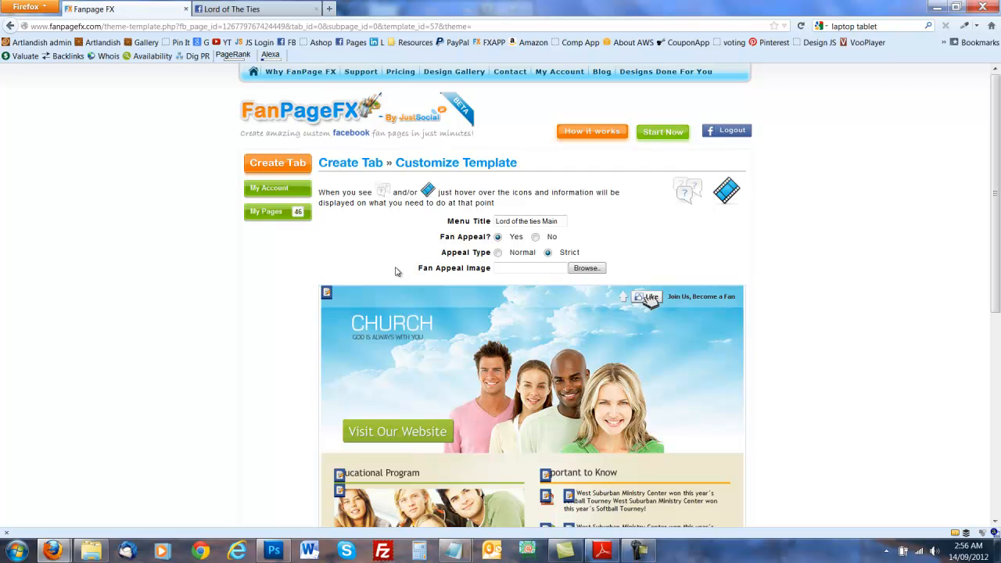
scroll(398, 278, "down", 5)
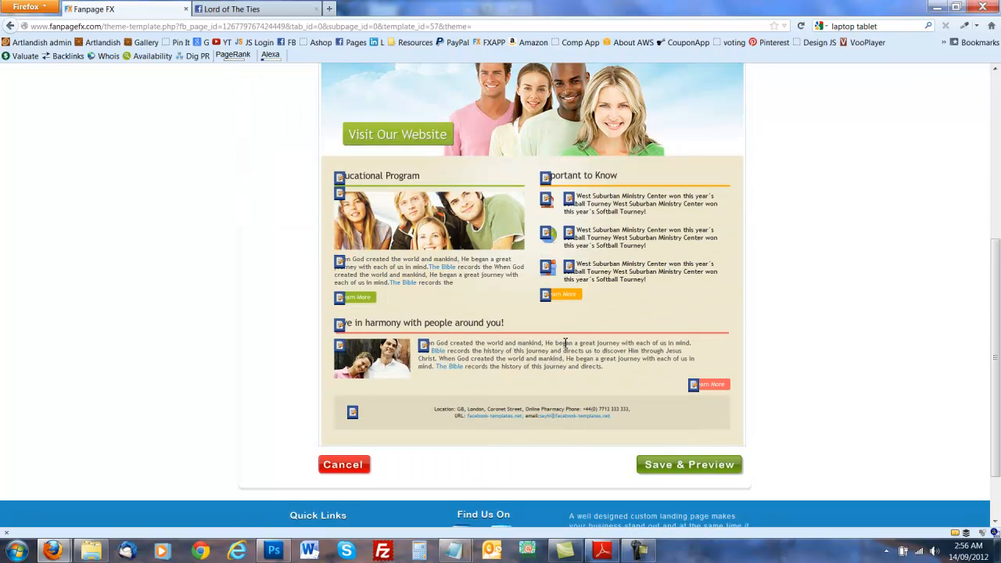
scroll(545, 382, "up", 4)
mouse_move(723, 121)
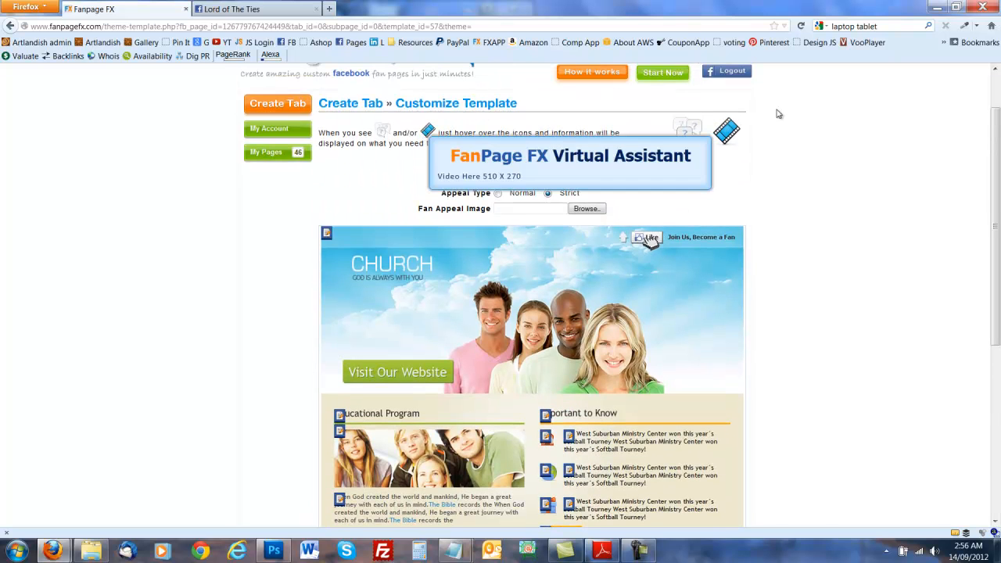
left_click(497, 194)
scroll(547, 211, "up", 1)
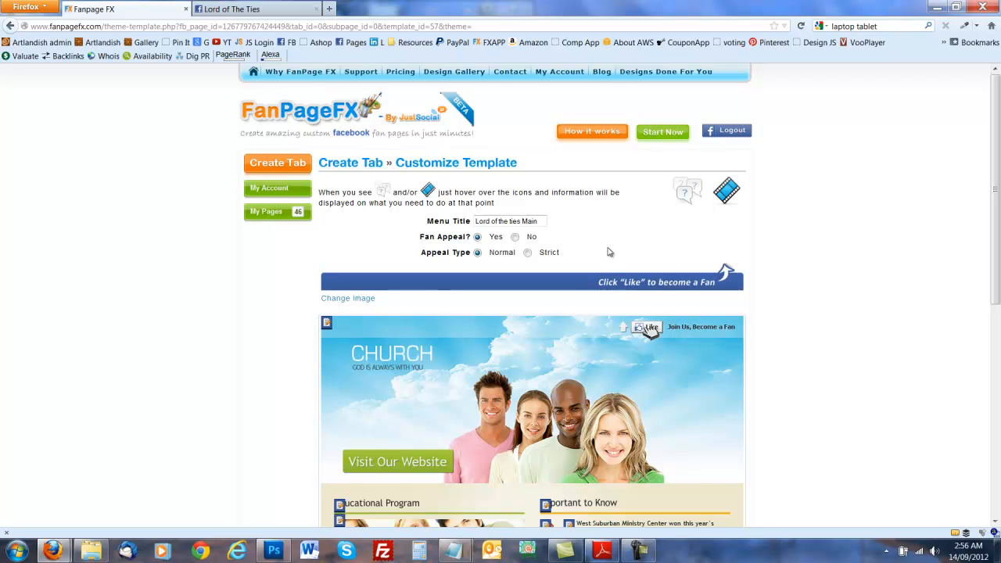
mouse_move(674, 200)
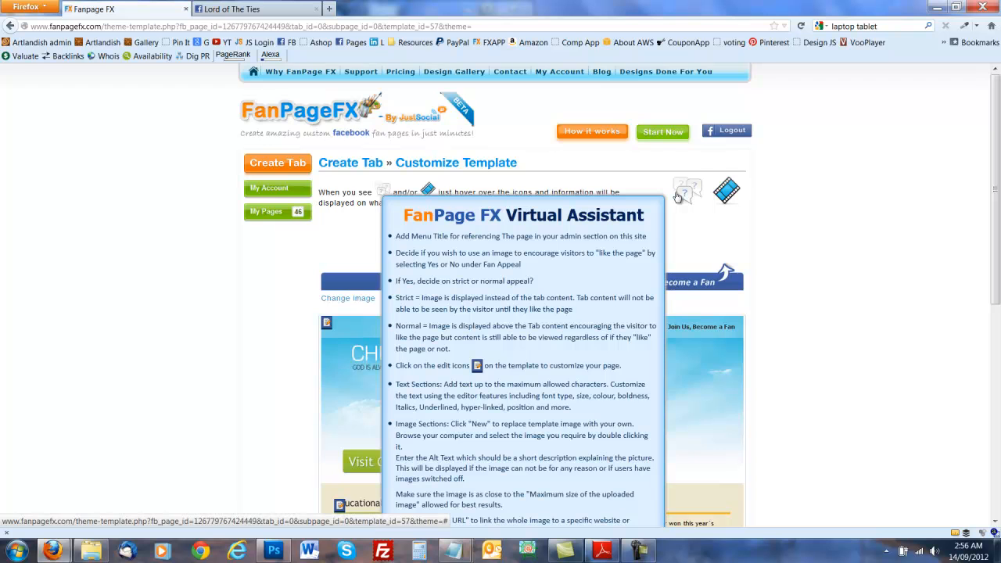
scroll(677, 197, "down", 1)
scroll(677, 197, "down", 2)
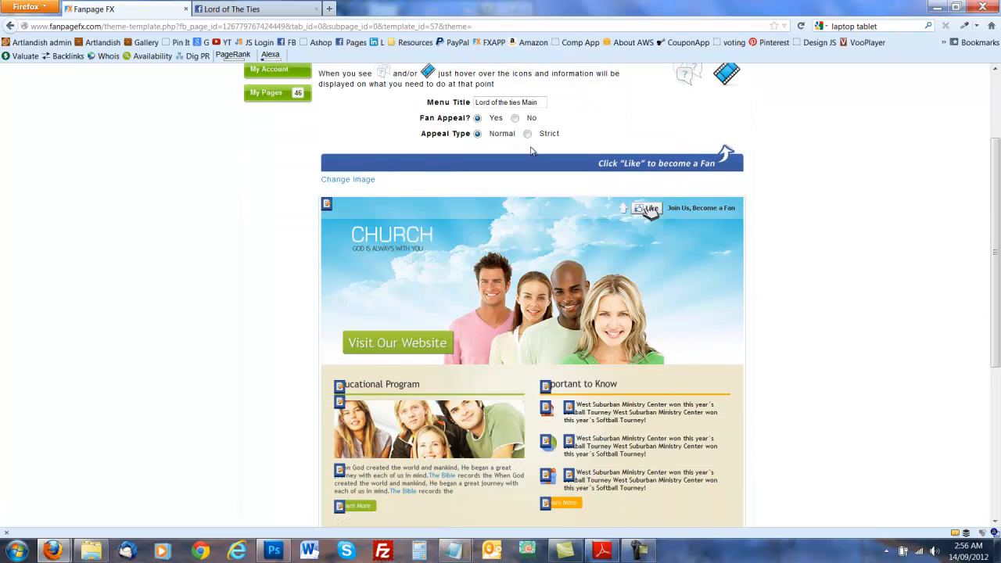
scroll(576, 154, "up", 3)
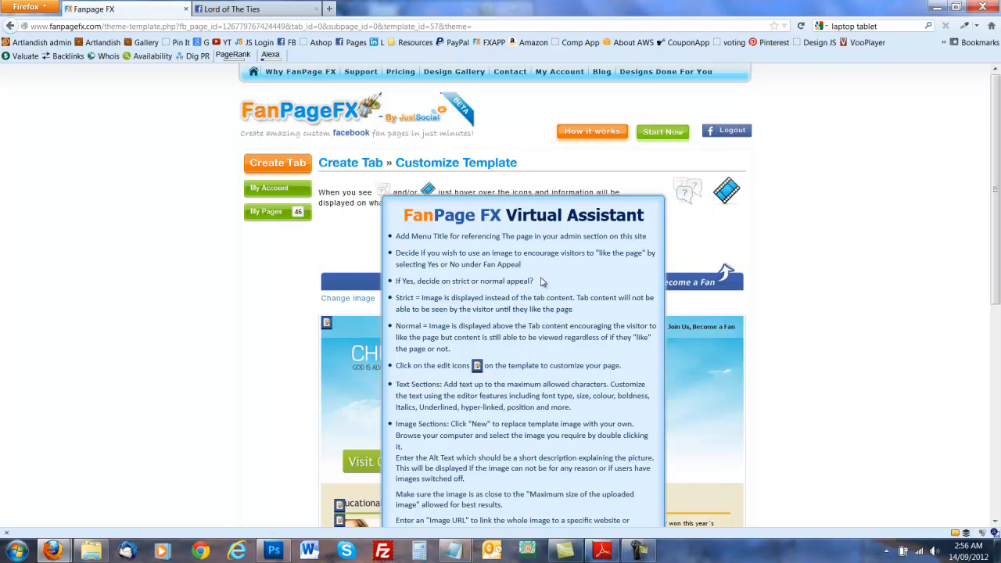
scroll(538, 280, "down", 4)
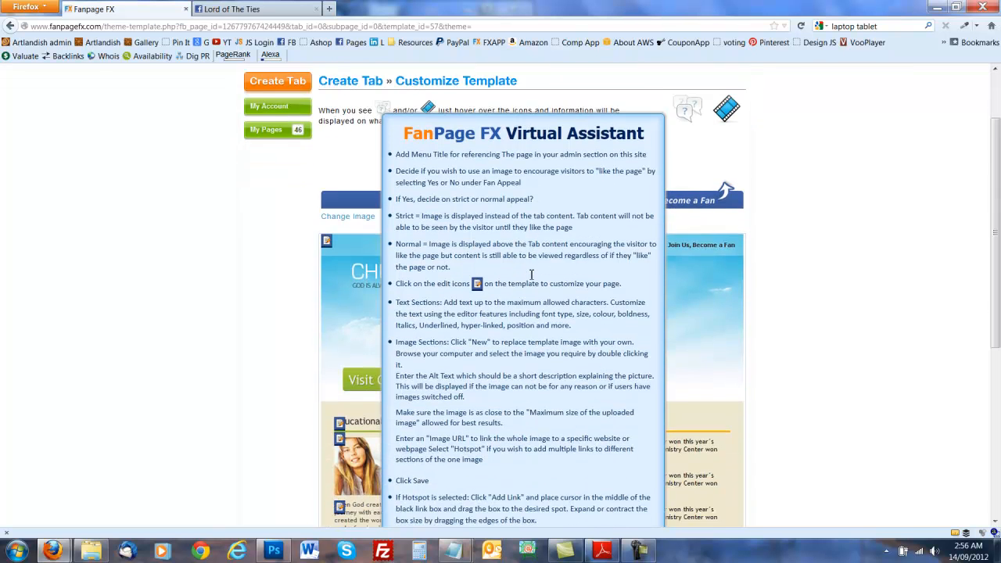
scroll(529, 278, "down", 1)
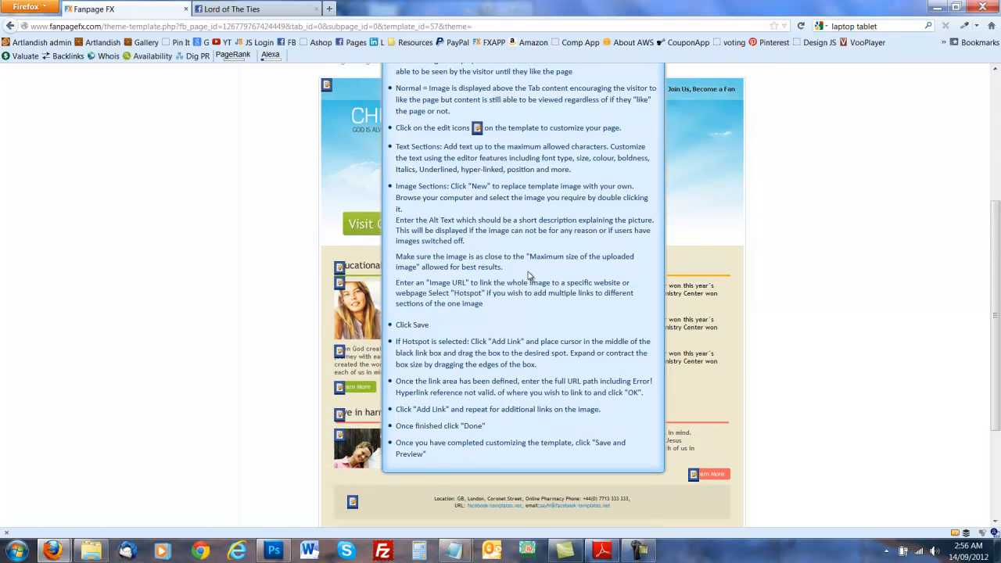
scroll(529, 275, "down", 1)
scroll(528, 276, "up", 4)
scroll(526, 277, "up", 1)
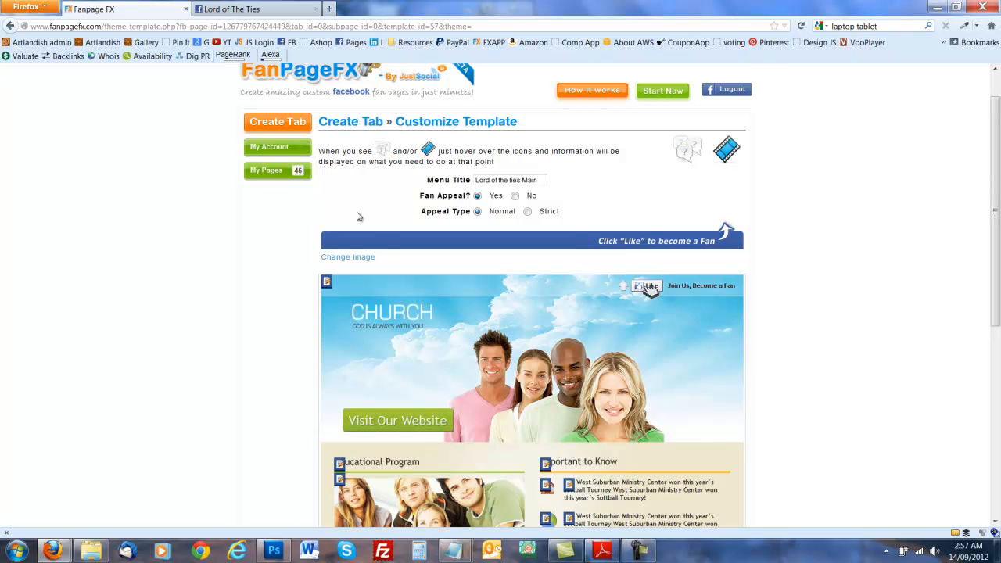
scroll(377, 229, "down", 2)
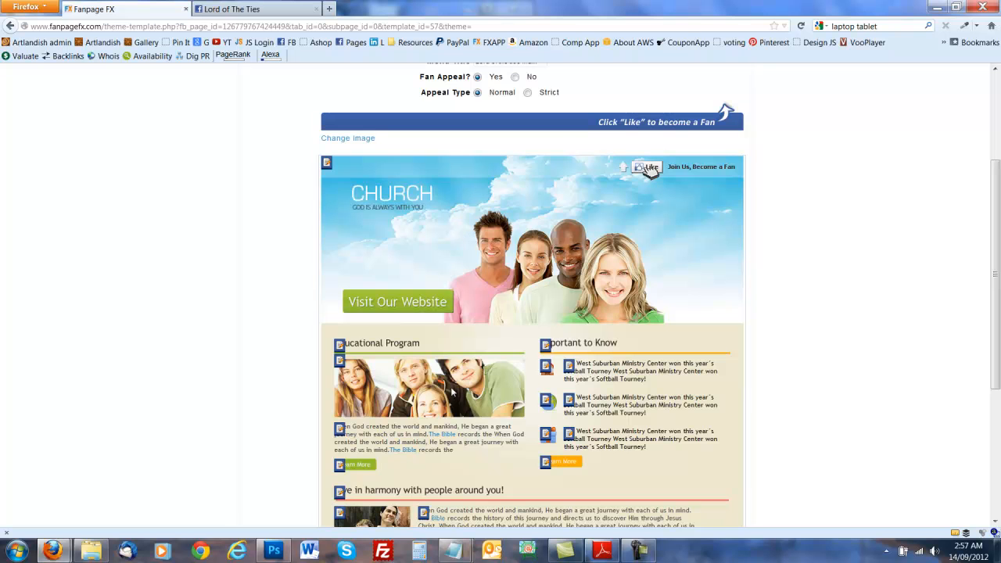
scroll(466, 435, "down", 2)
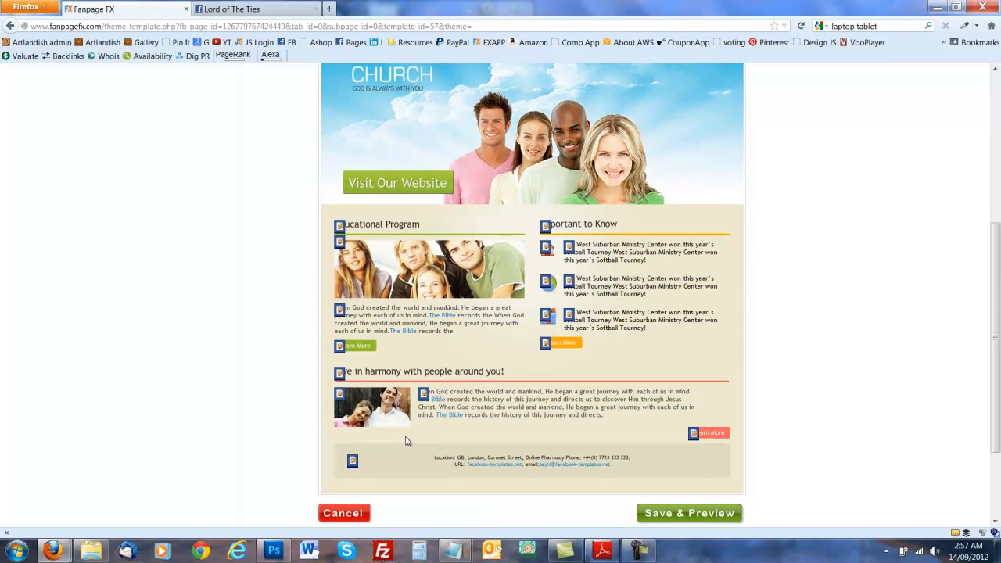
scroll(389, 413, "up", 2)
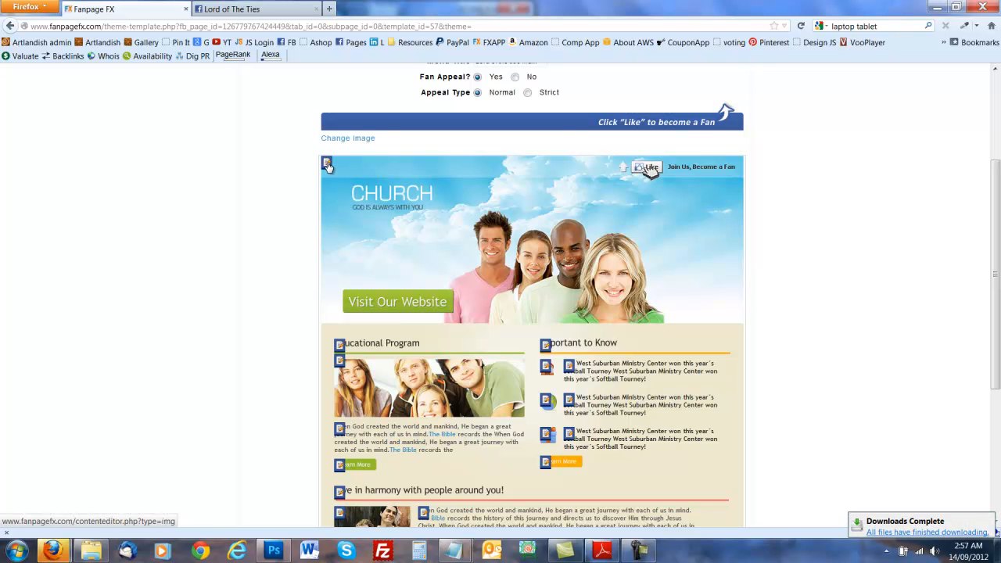
Copy the header image's 810 × 321 px maximum upload size from its edit dialog.
left_click(326, 165)
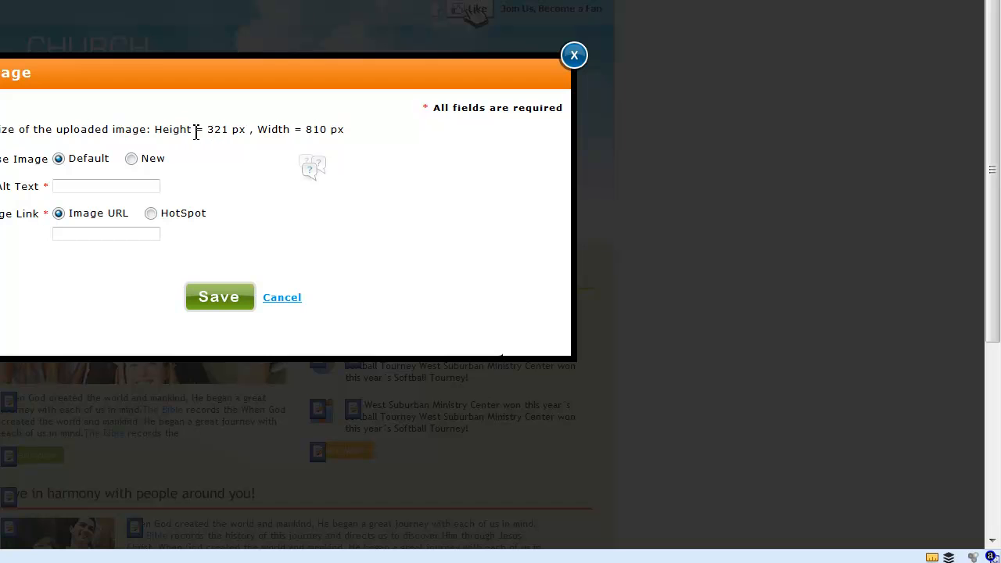
left_click_drag(464, 248, 517, 247)
left_click_drag(275, 129, 357, 136)
right_click(322, 134)
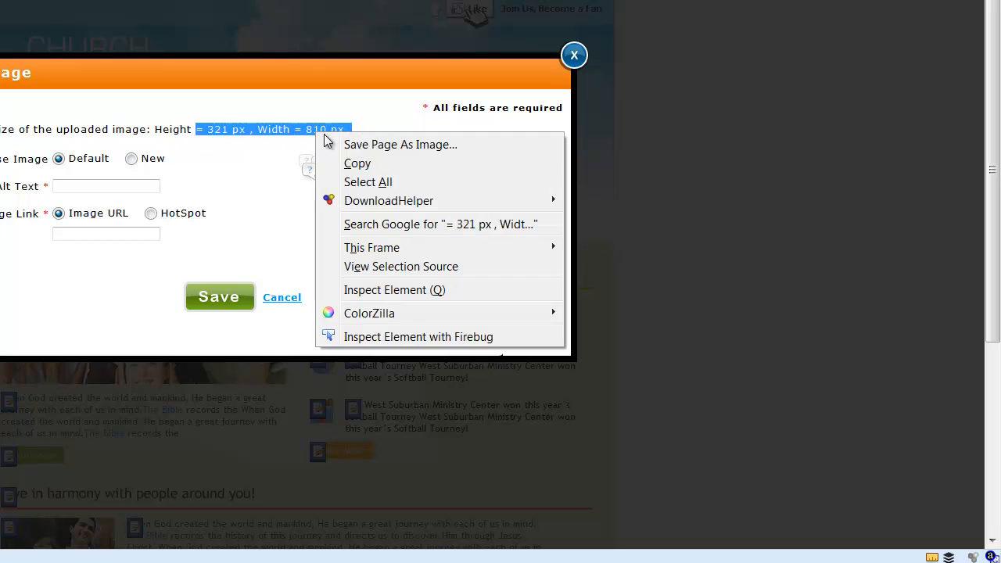
left_click(359, 166)
mouse_move(316, 173)
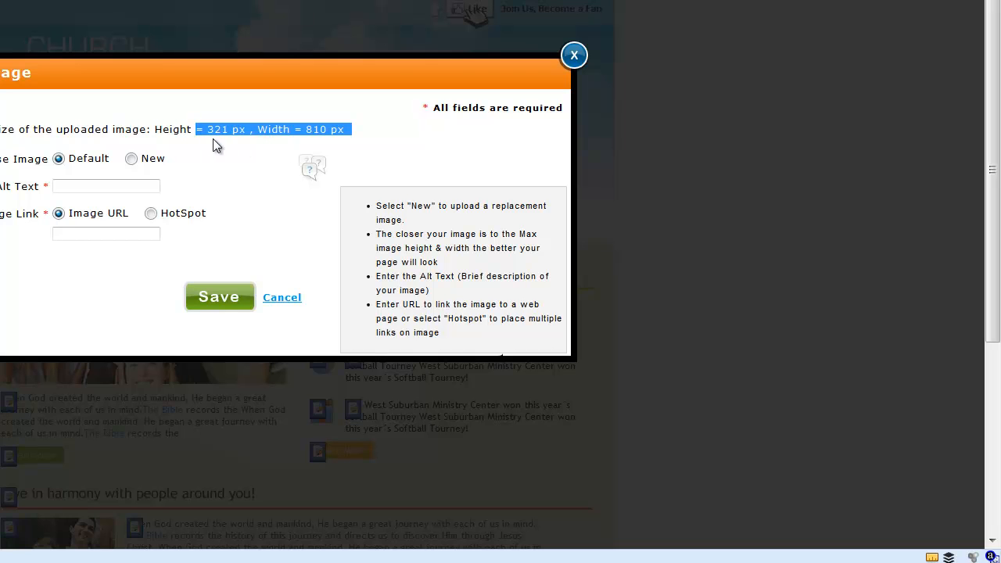
left_click(577, 57)
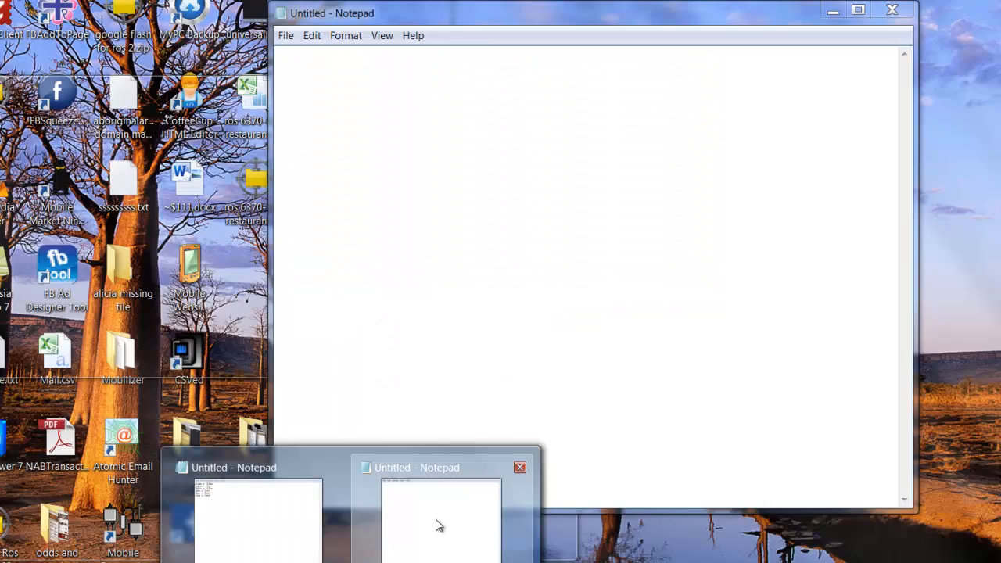
Paste the copied size into Notepad and return to FanPage FX.
left_click(383, 516)
right_click(370, 72)
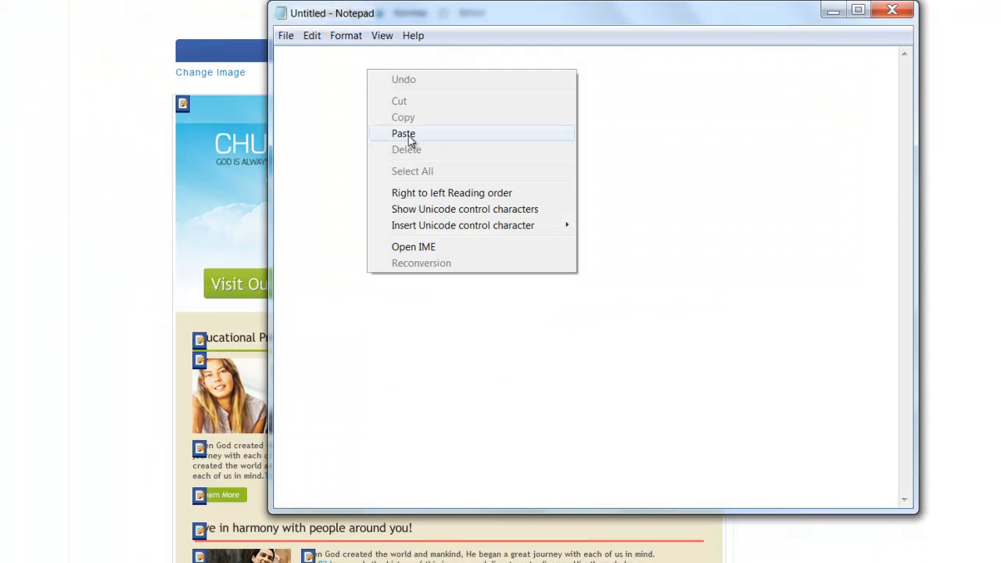
left_click(411, 134)
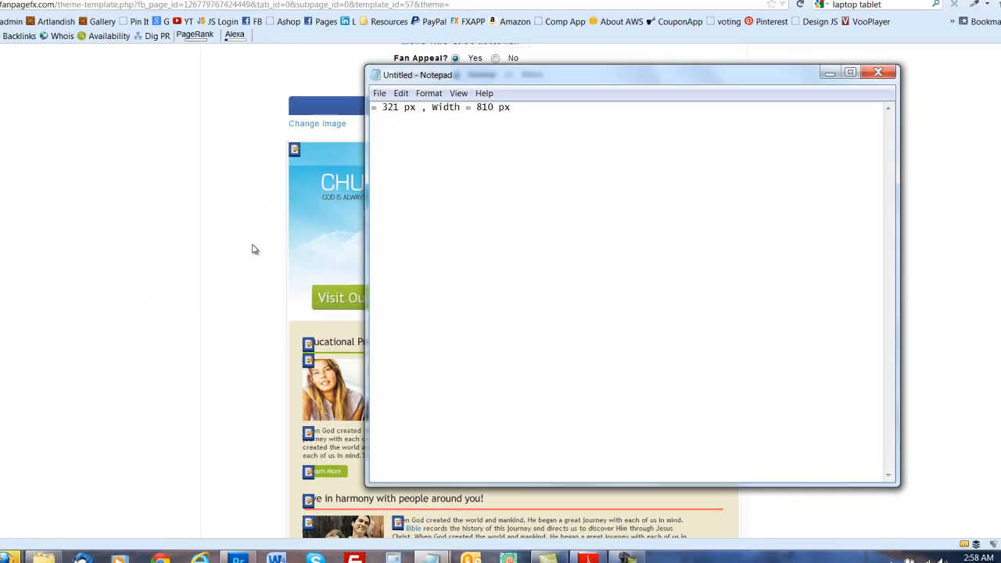
left_click(71, 188)
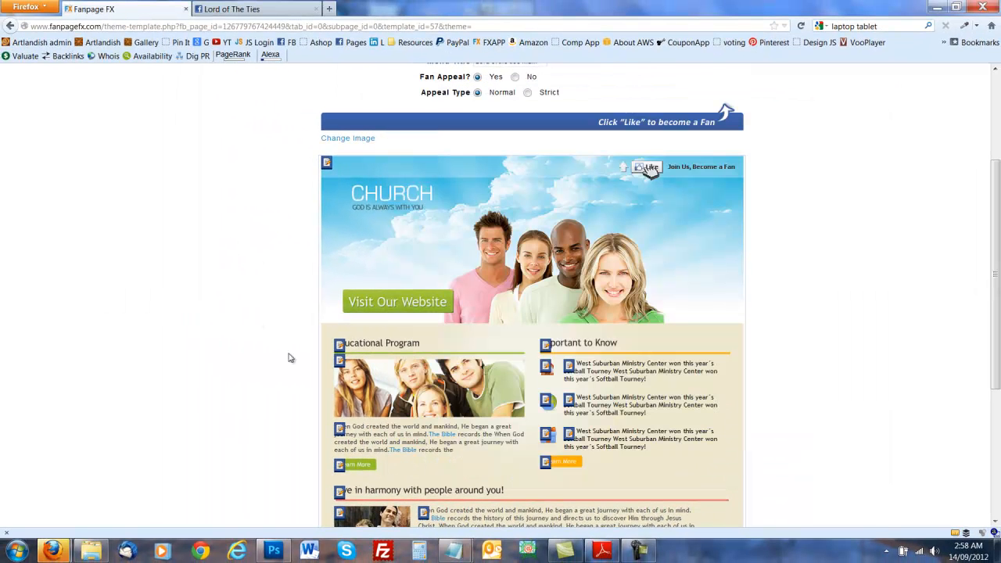
Copy the 111 × 365 px image size onto a new Notepad line.
left_click(341, 362)
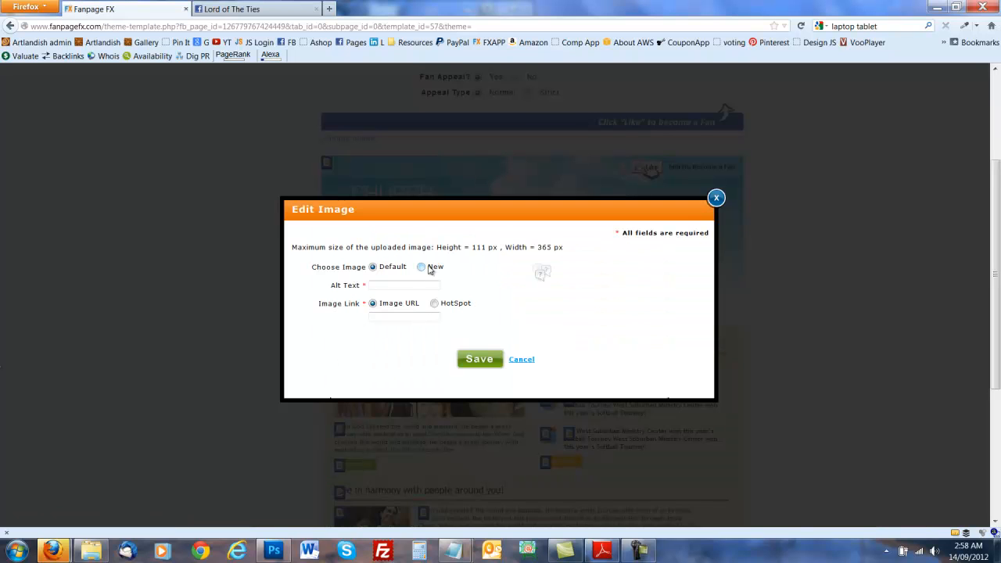
left_click_drag(434, 247, 568, 248)
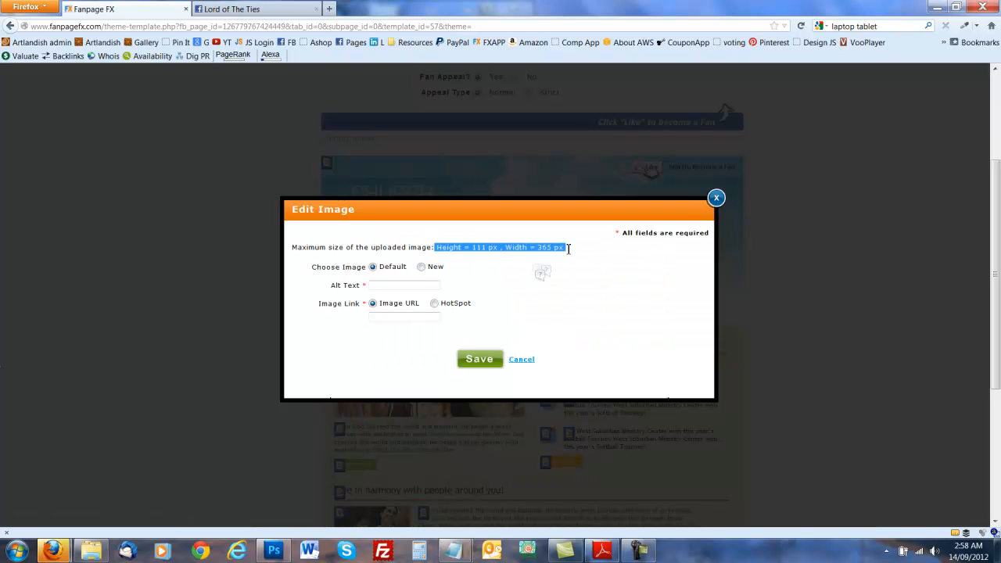
right_click(552, 249)
left_click(573, 272)
mouse_move(455, 550)
left_click(485, 518)
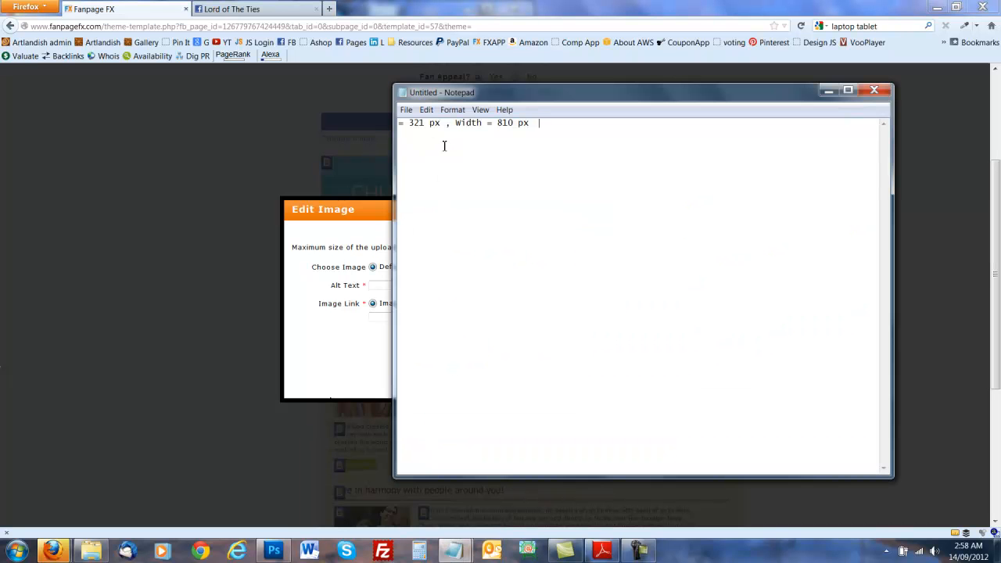
key("Return")
key("ctrl+v")
left_click(229, 248)
left_click(715, 198)
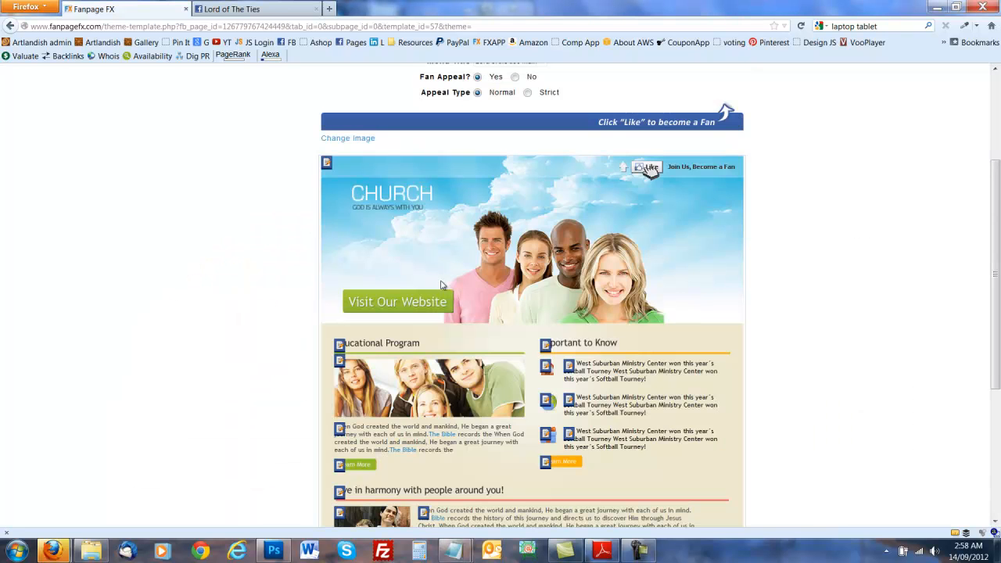
Add the couple photo's 76 × 146 px size to the Notepad list.
scroll(449, 301, "down", 3)
left_click(342, 395)
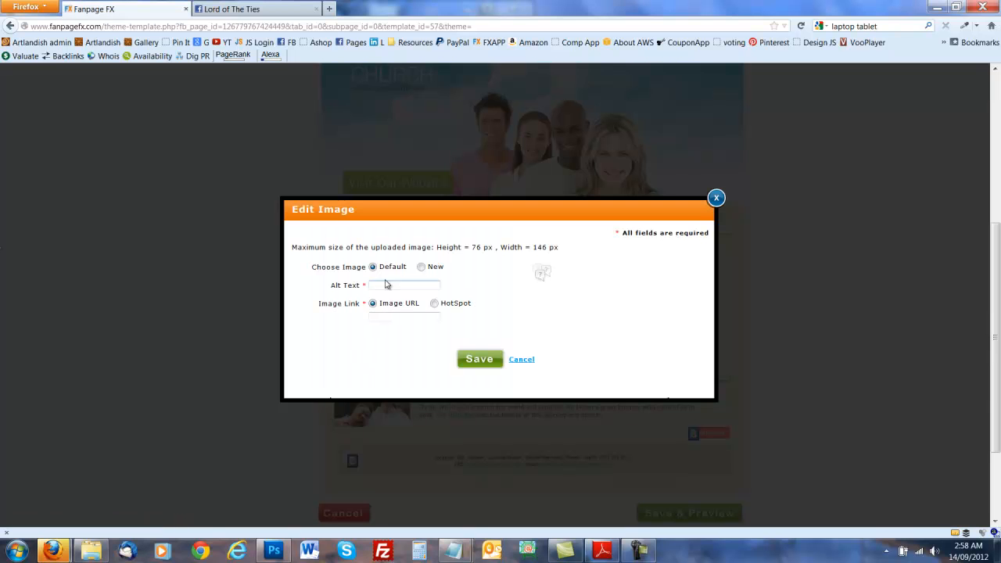
left_click_drag(437, 244, 564, 248)
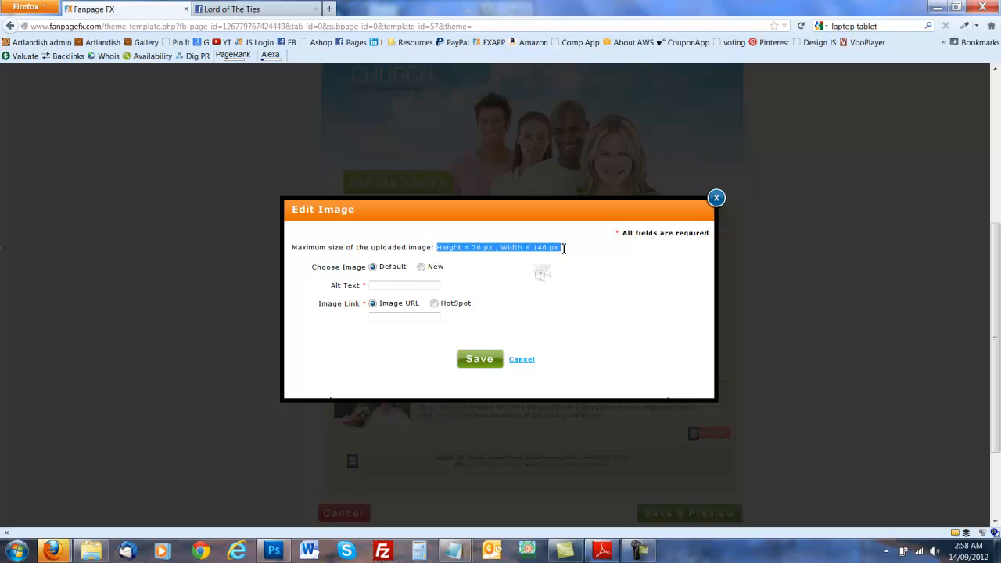
right_click(536, 250)
left_click(557, 268)
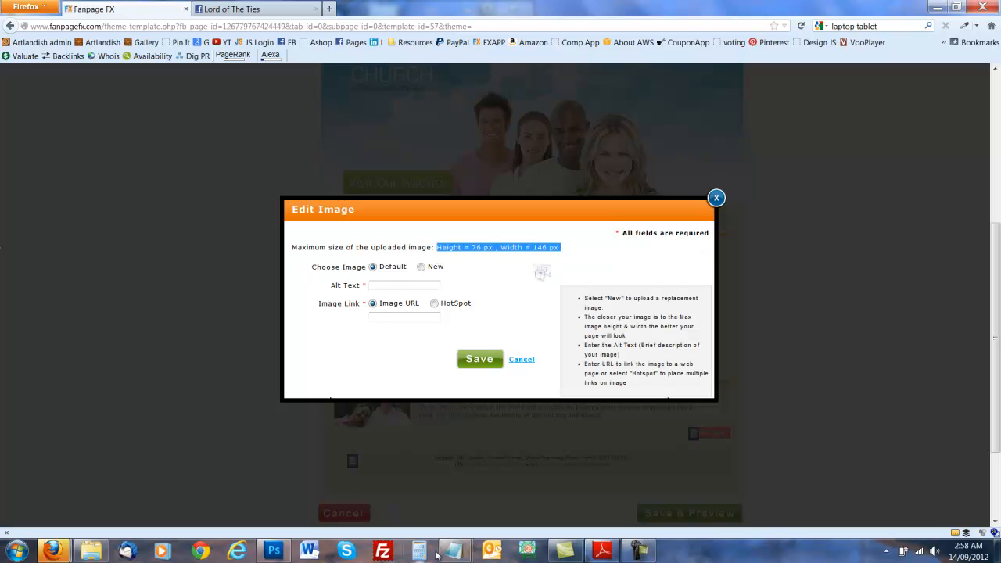
mouse_move(452, 551)
left_click(527, 495)
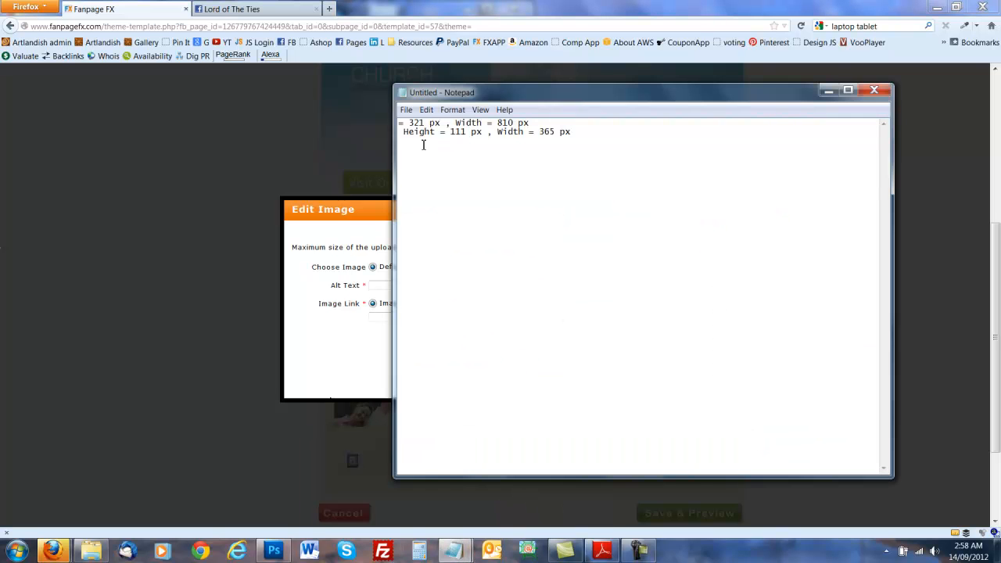
right_click(423, 145)
left_click(455, 196)
left_click(329, 249)
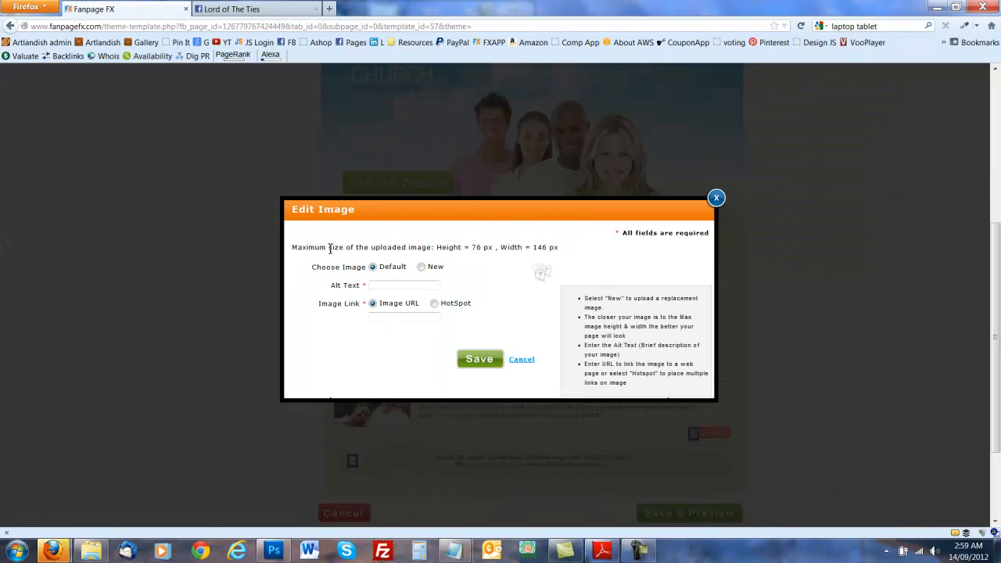
left_click(716, 197)
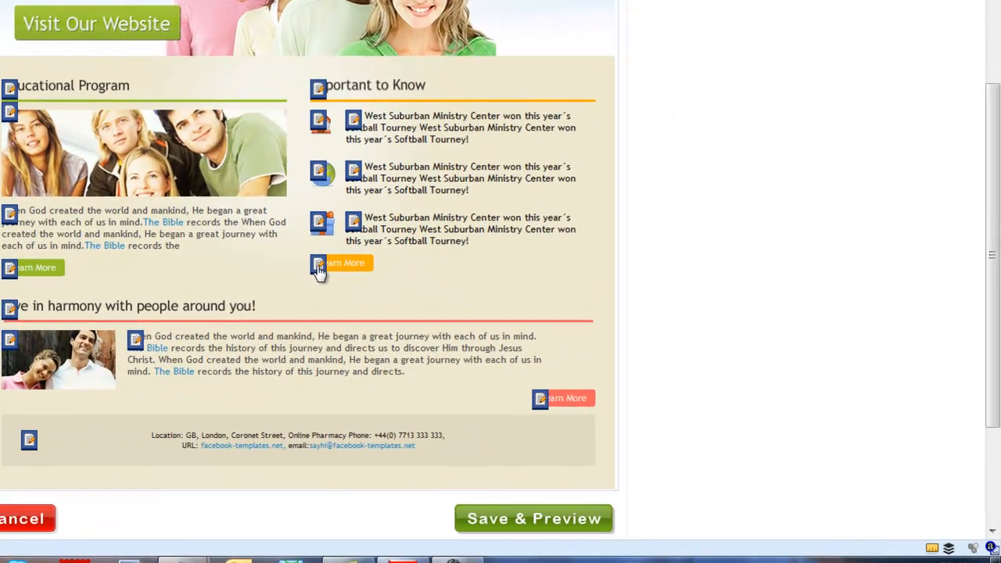
Copy the Learn More button's 22 × 81 px size into the Notepad list.
left_click(549, 344)
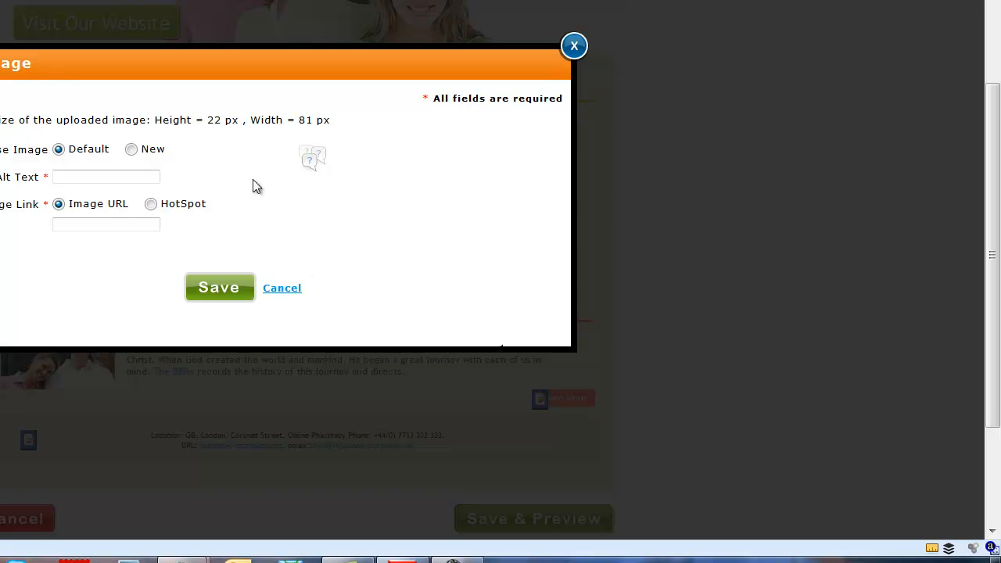
left_click_drag(155, 120, 350, 120)
right_click(325, 120)
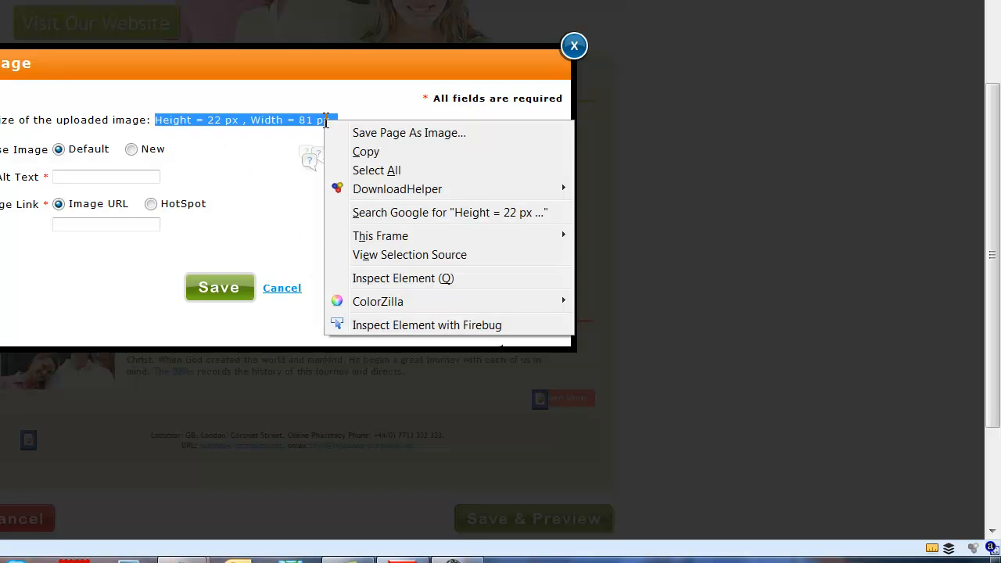
left_click(366, 152)
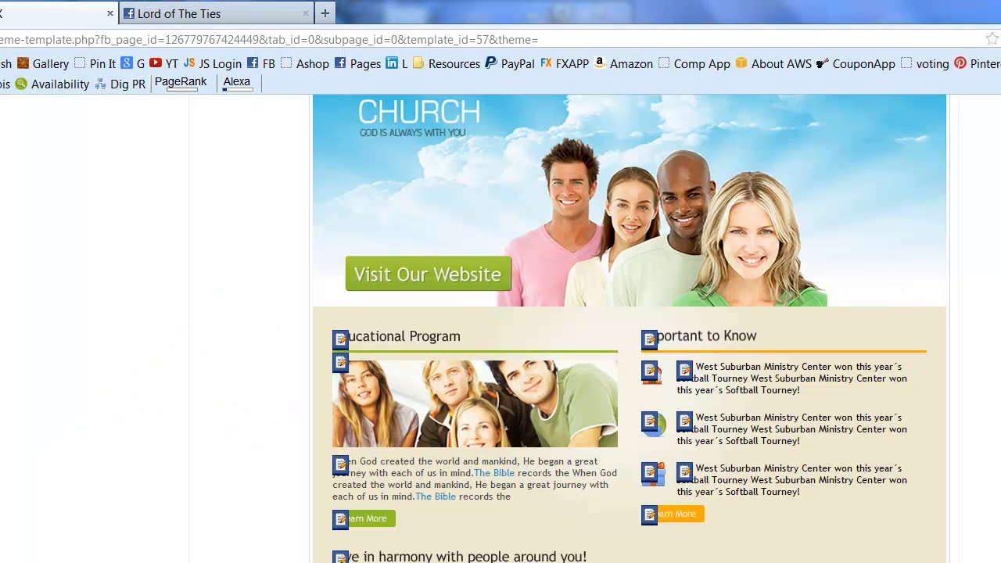
key("alt+Tab")
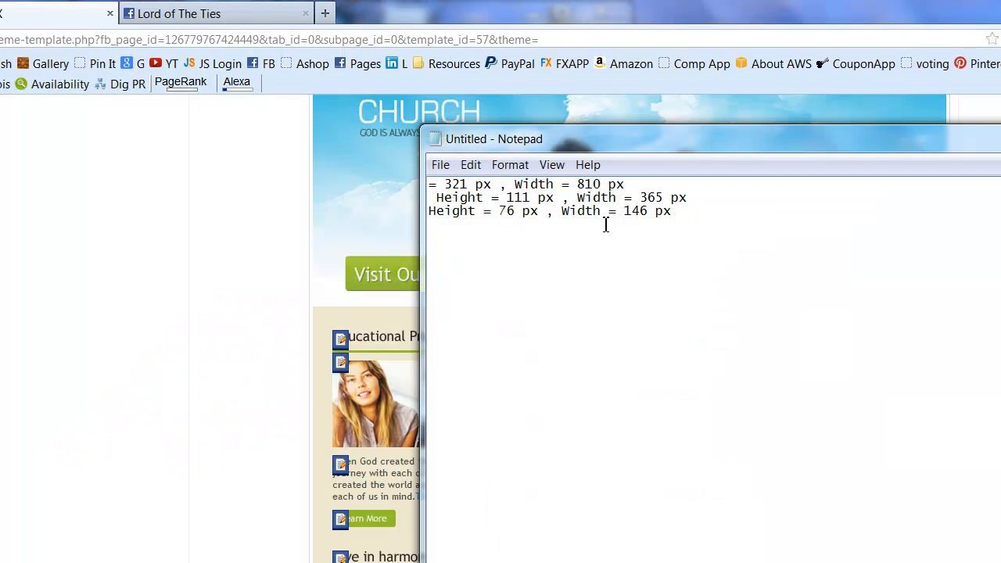
key("ctrl+v")
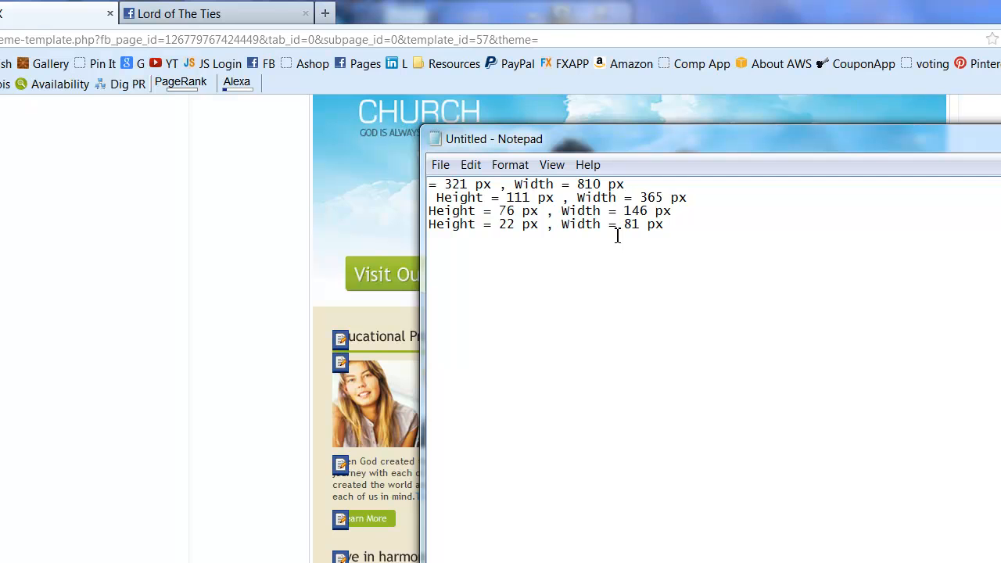
left_click(171, 357)
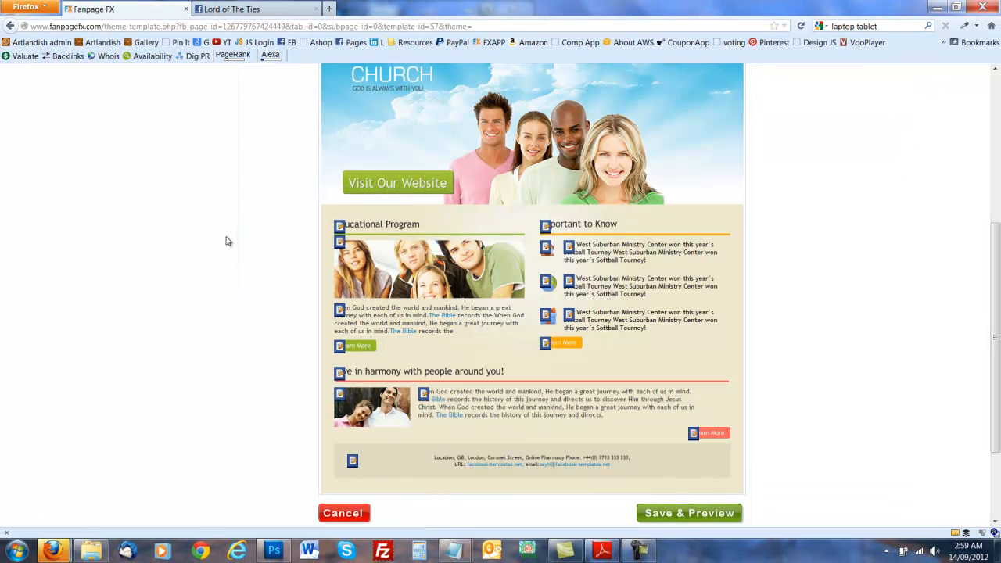
Copy the list icon's 33 × 32 px size limit from its Edit Image dialog into the Notepad notes.
left_click(546, 286)
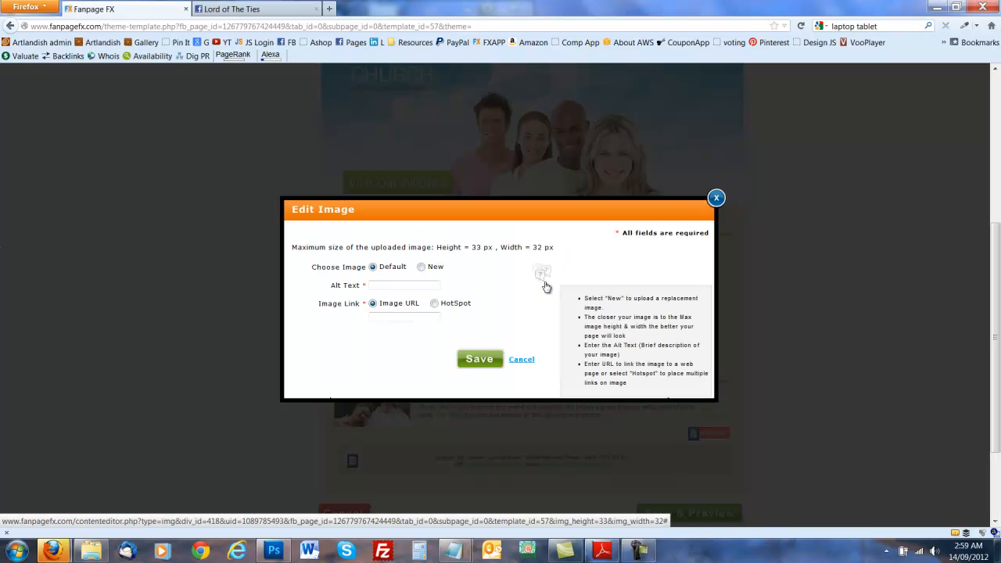
left_click_drag(472, 247, 563, 249)
right_click(496, 250)
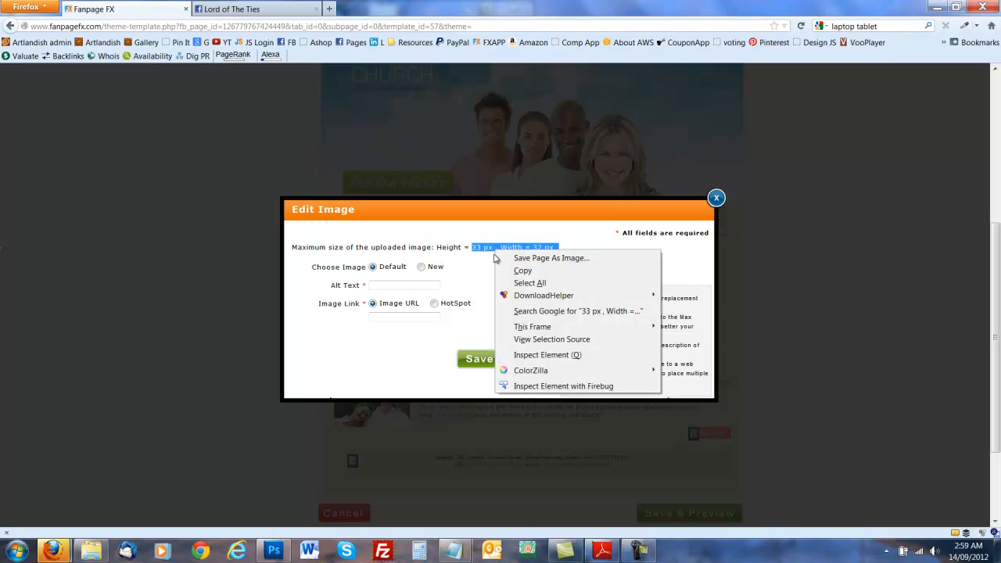
left_click(516, 270)
mouse_move(454, 550)
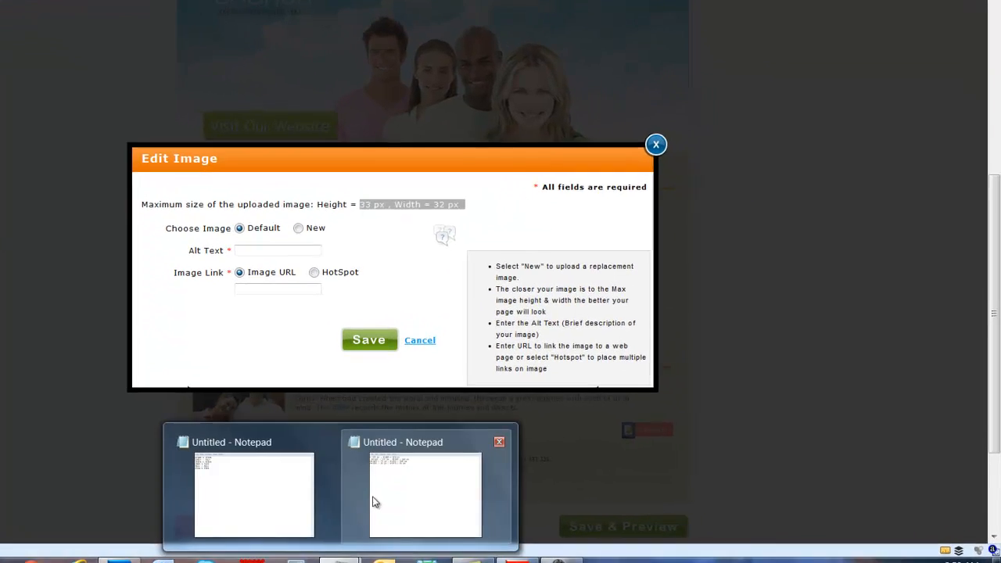
left_click(479, 494)
right_click(383, 125)
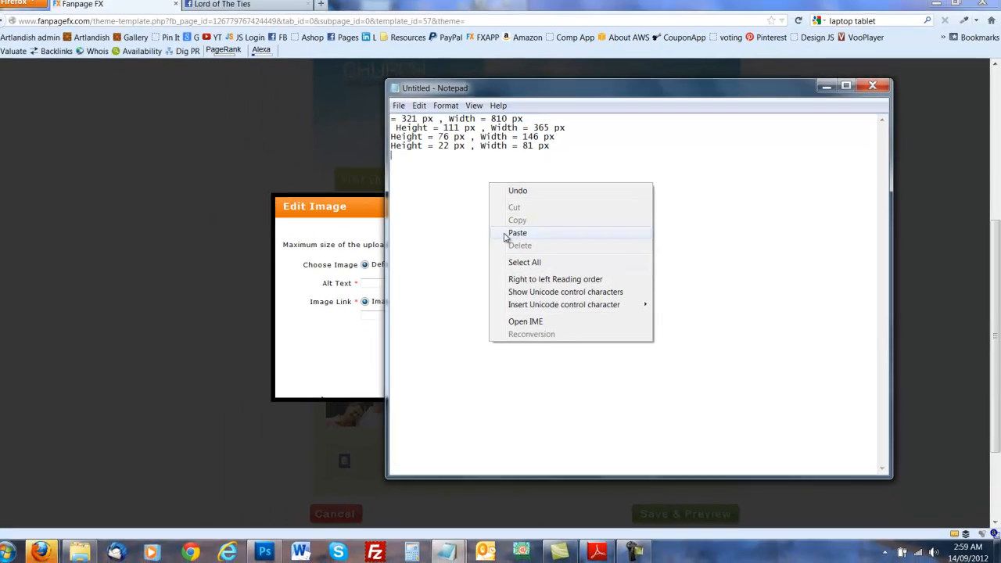
left_click(415, 183)
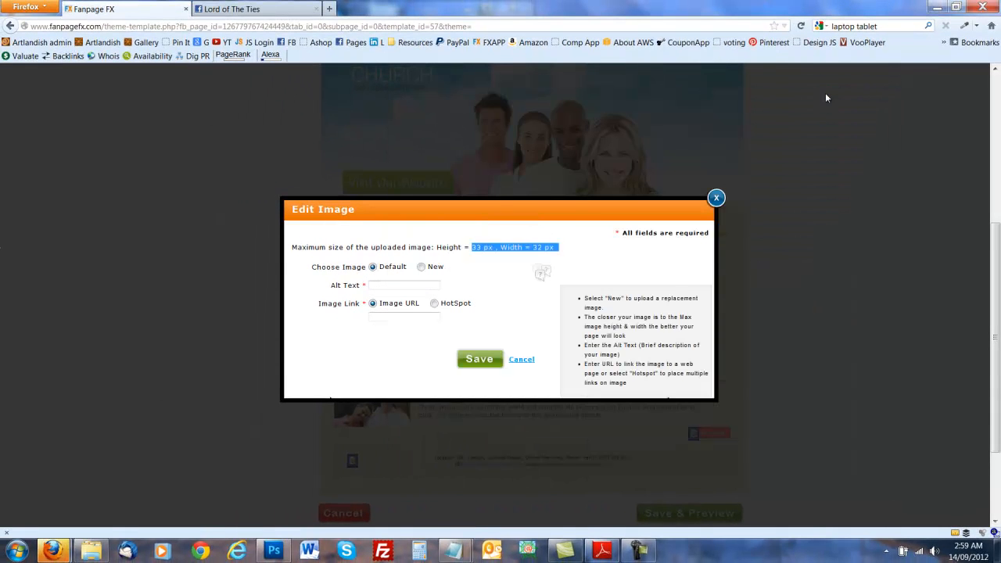
Check the size limits of other template images, including the Educational Program image.
left_click(828, 91)
left_click(715, 198)
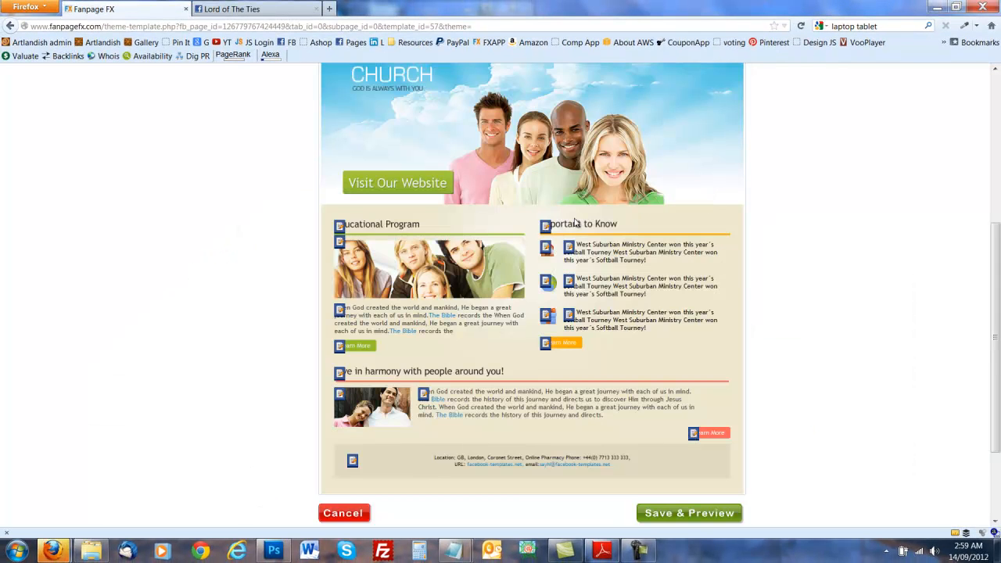
left_click(548, 250)
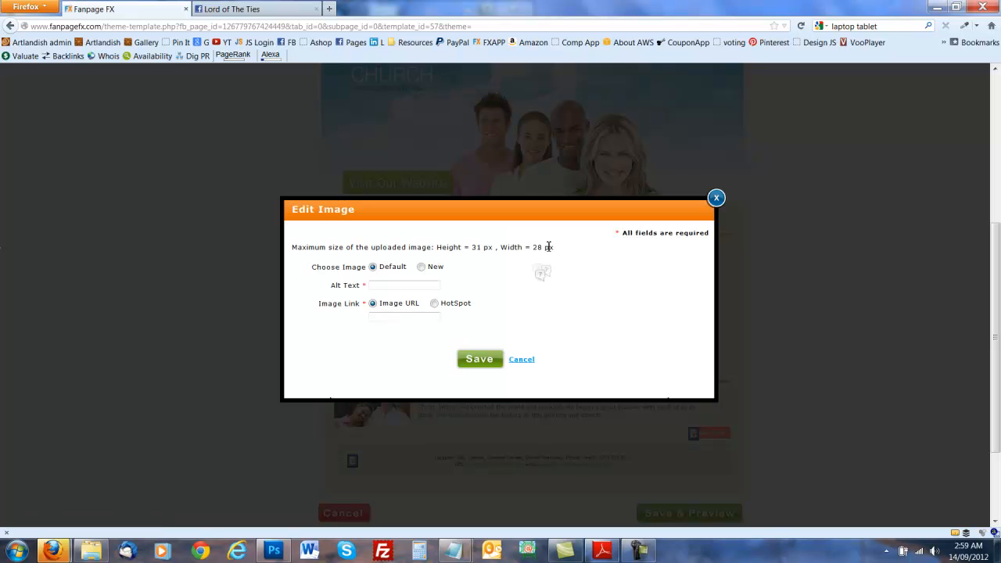
left_click(715, 198)
left_click(339, 244)
left_click(715, 198)
Switch to the empty Photoshop window.
scroll(579, 297, "down", 3)
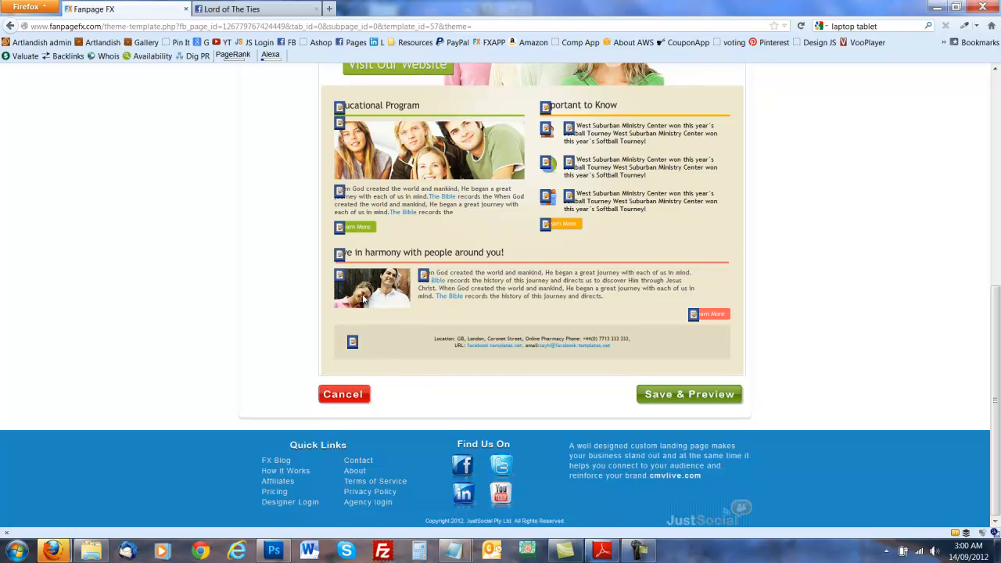
scroll(395, 256, "up", 3)
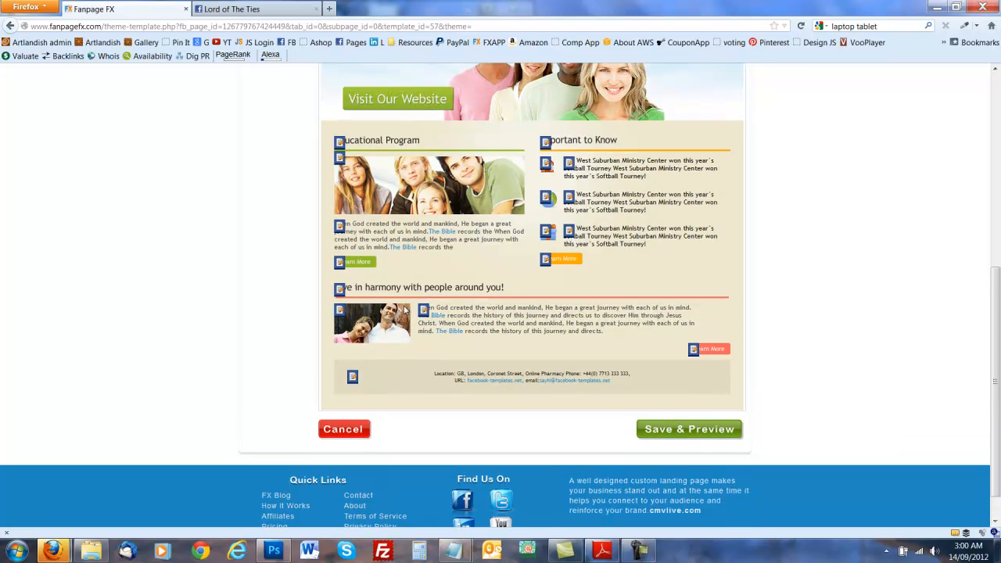
scroll(391, 251, "up", 3)
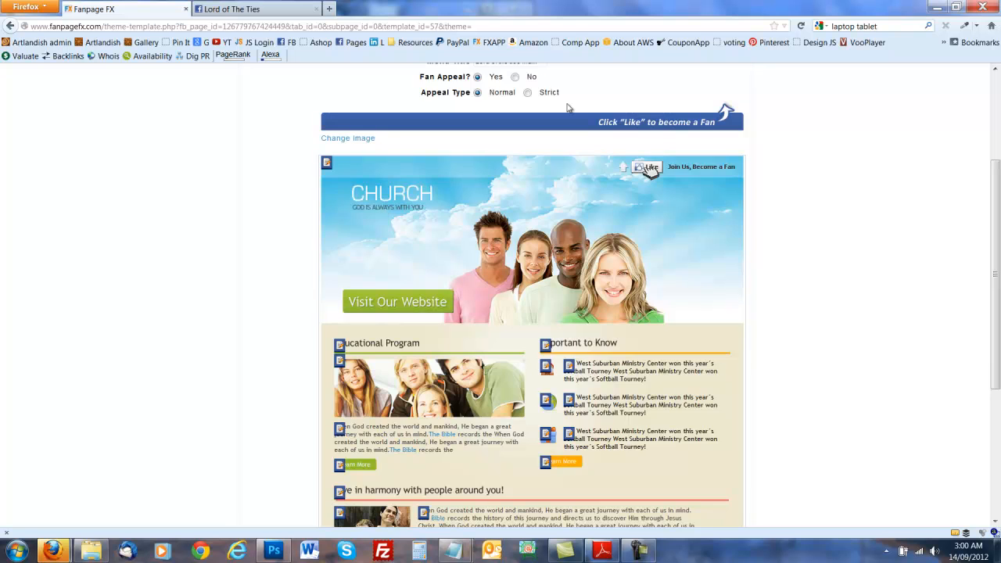
scroll(426, 379, "down", 6)
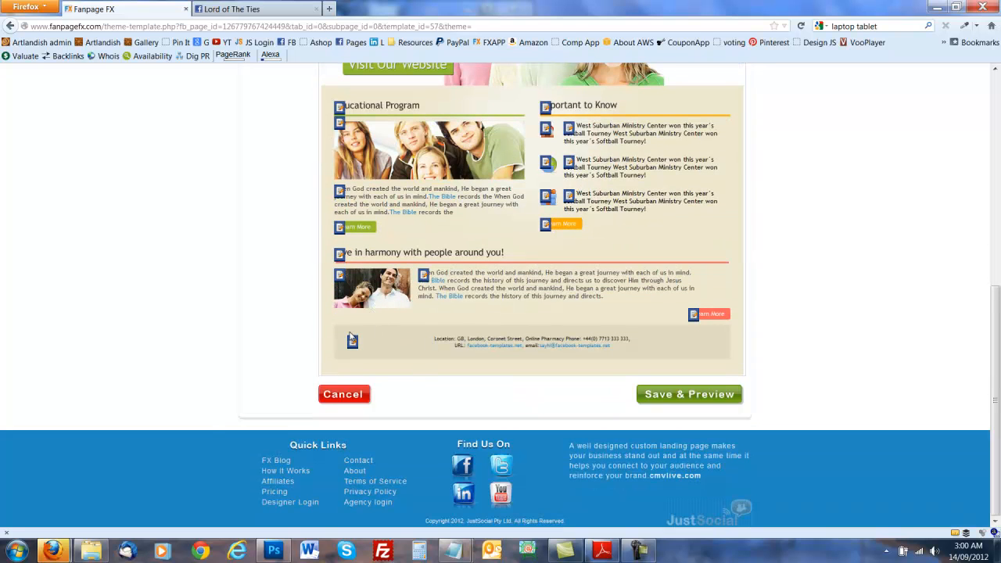
left_click(273, 552)
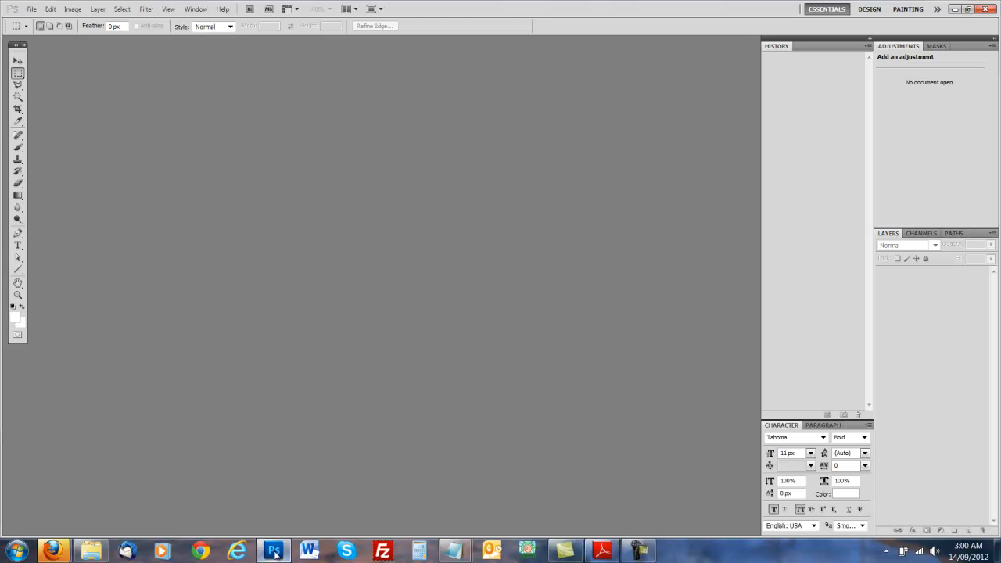
Minimize Photoshop and bring the fanoftheday folder window forward.
left_click(954, 9)
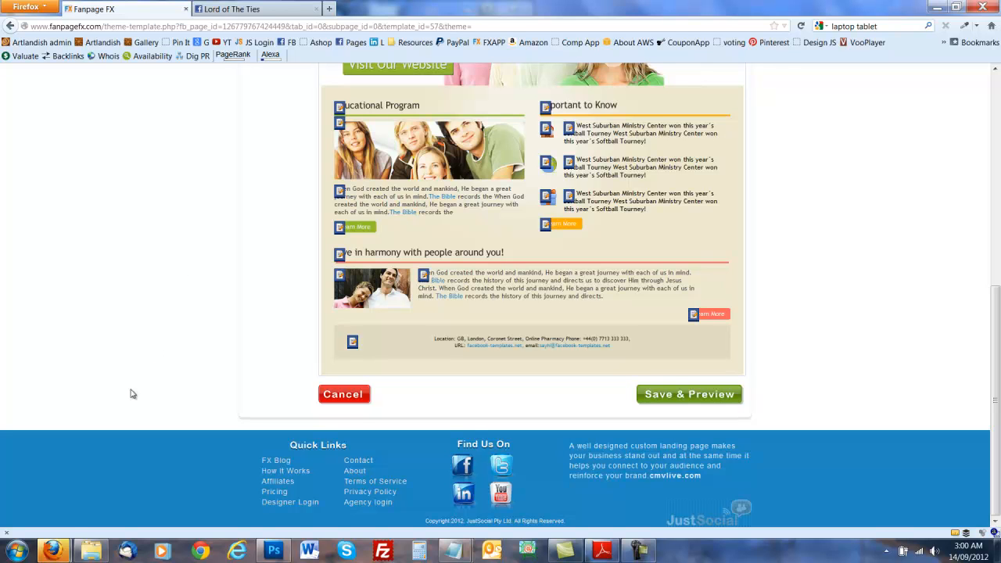
left_click(97, 556)
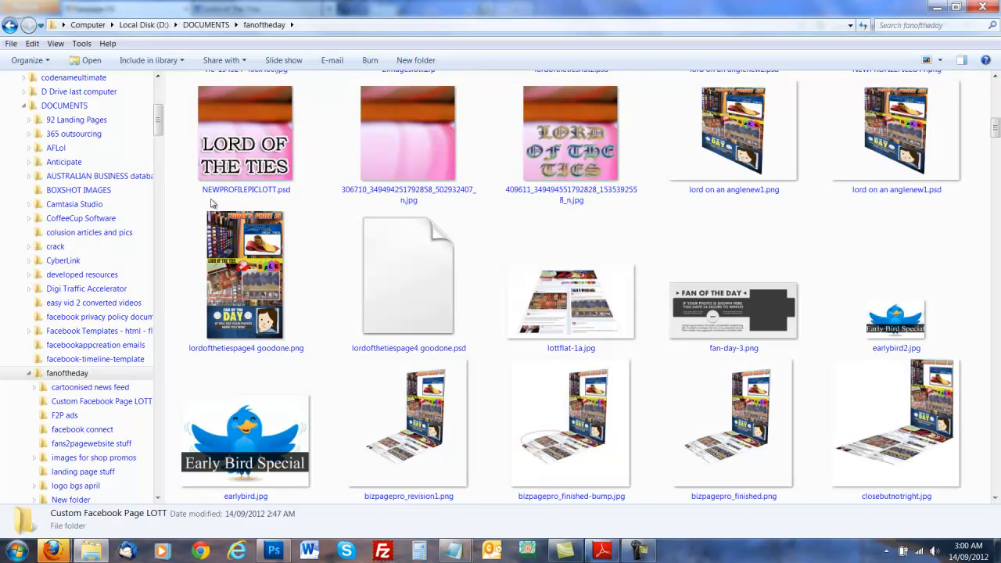
Select tiesupclose.jpg and add 3671046-xsmall.jpg to the selection.
scroll(195, 235, "up", 10)
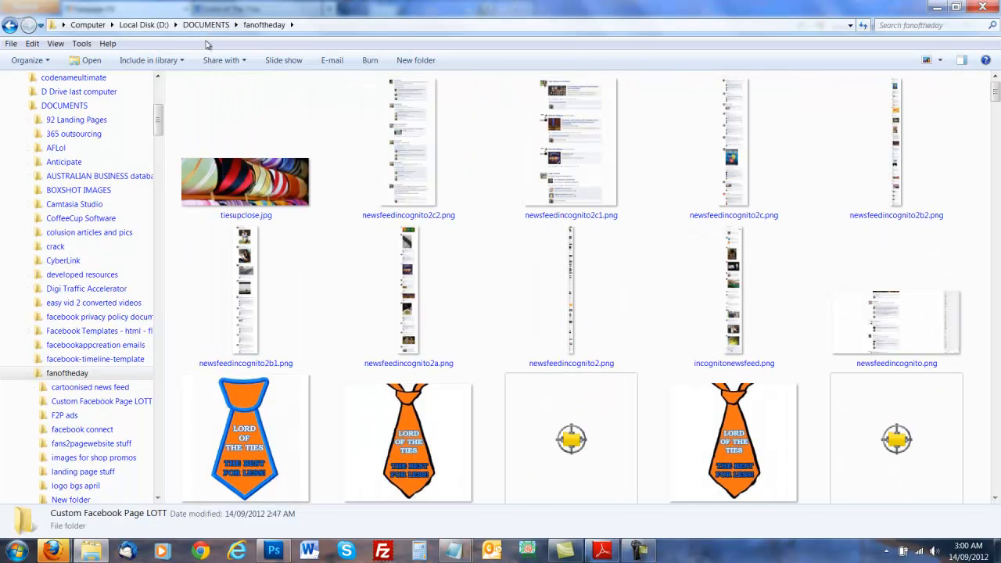
scroll(319, 251, "down", 1)
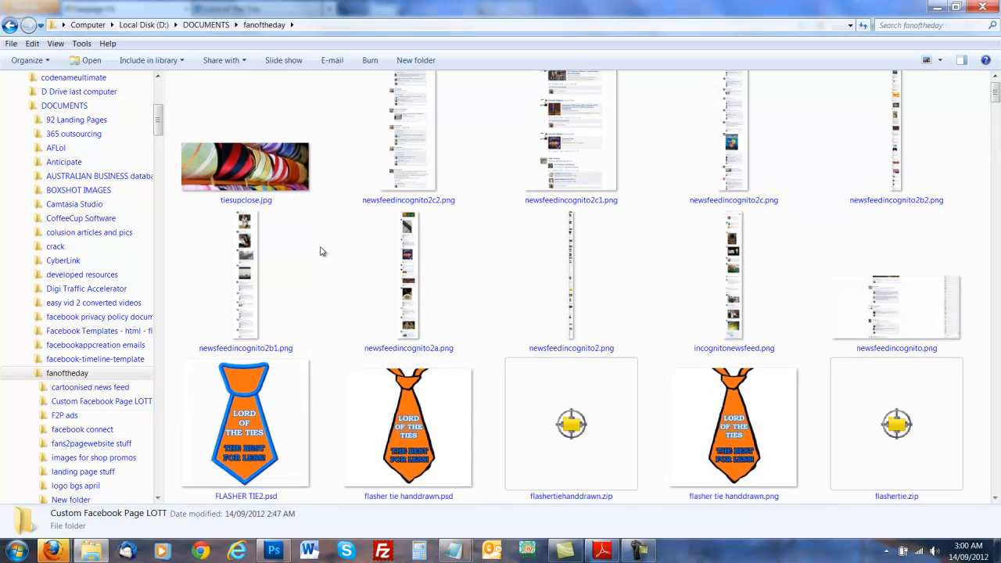
left_click(262, 167)
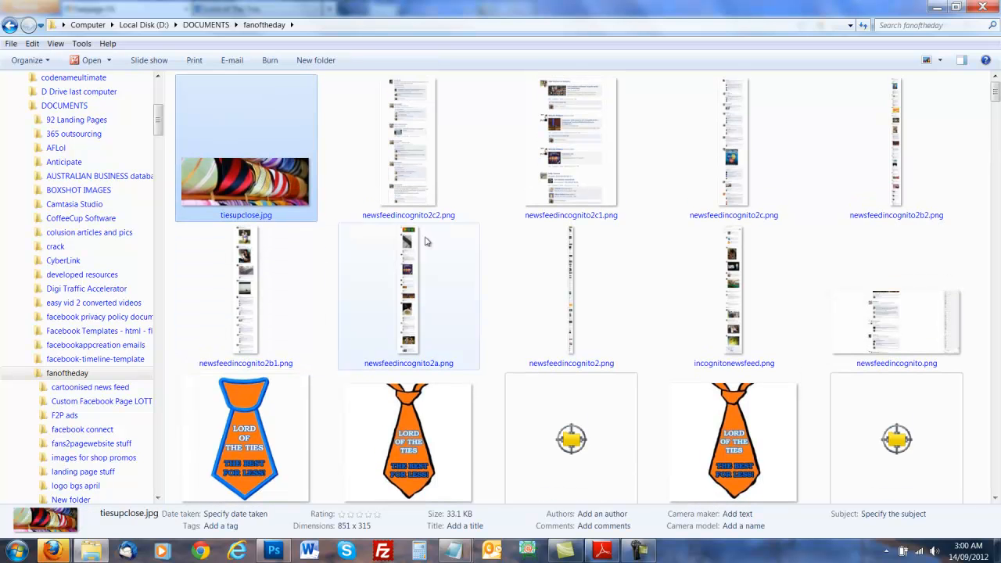
scroll(521, 281, "down", 3)
scroll(520, 281, "down", 15)
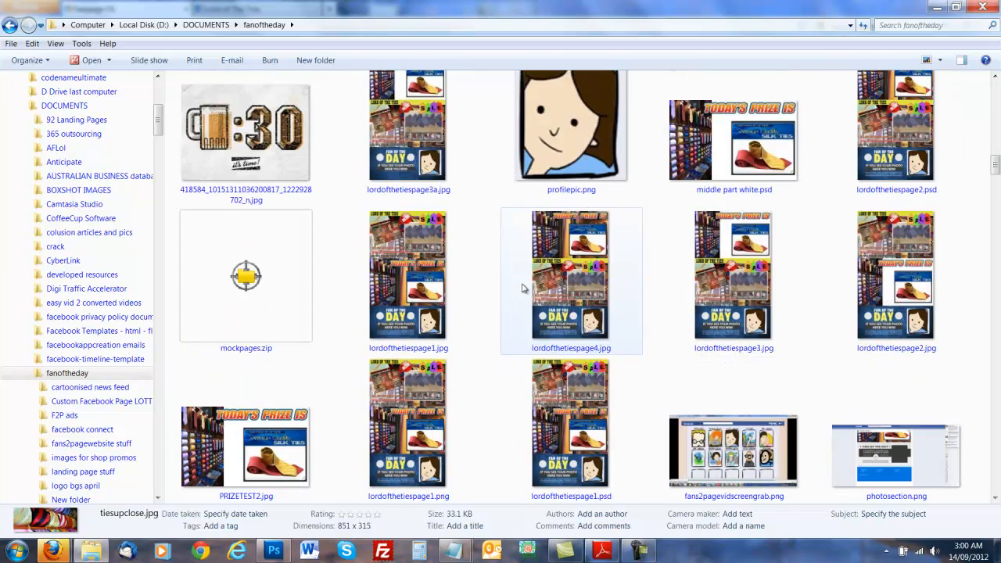
scroll(852, 265, "up", 3)
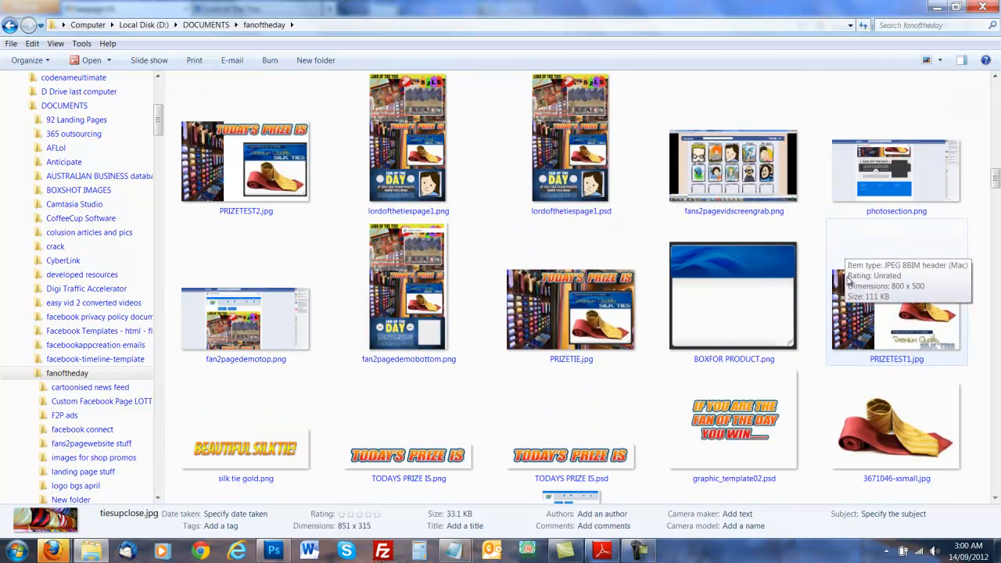
left_click(877, 427, "ctrl")
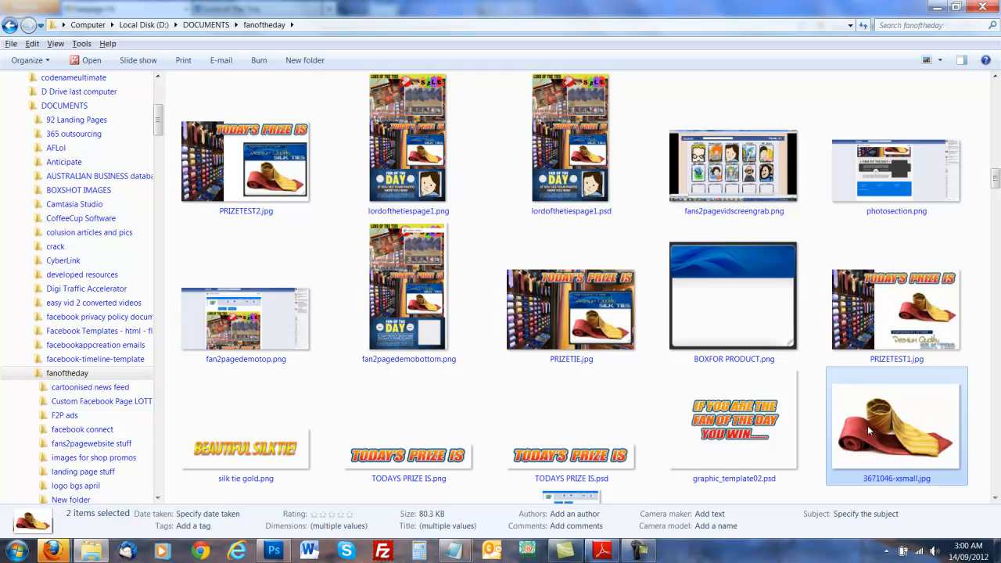
Add TIE-SHOP-JOINED.jpg, necktie--02-658.jpg and option a–d.jpg to the selection.
scroll(867, 425, "down", 5)
left_click(244, 283, "ctrl")
left_click(229, 160, "ctrl")
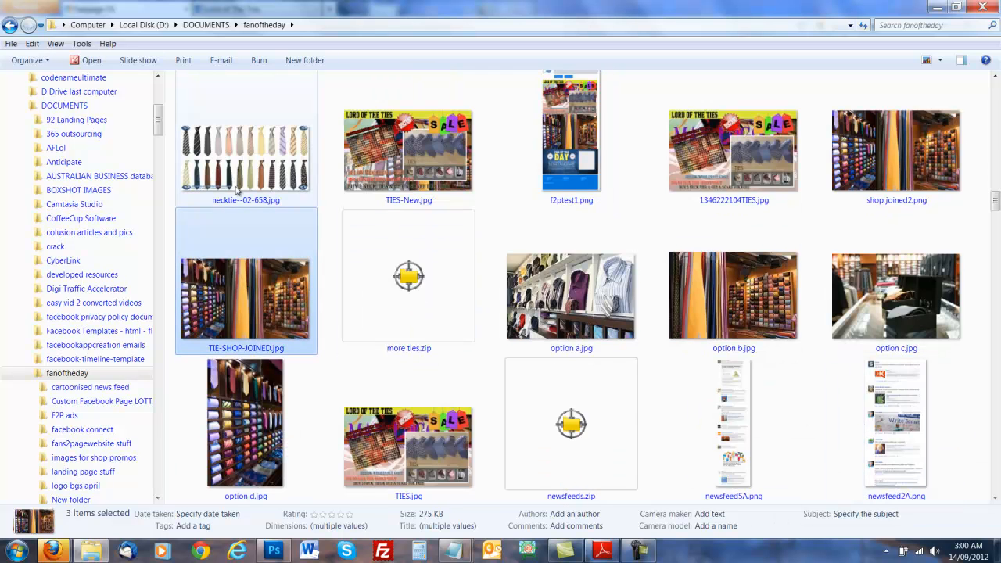
left_click(545, 315, "ctrl")
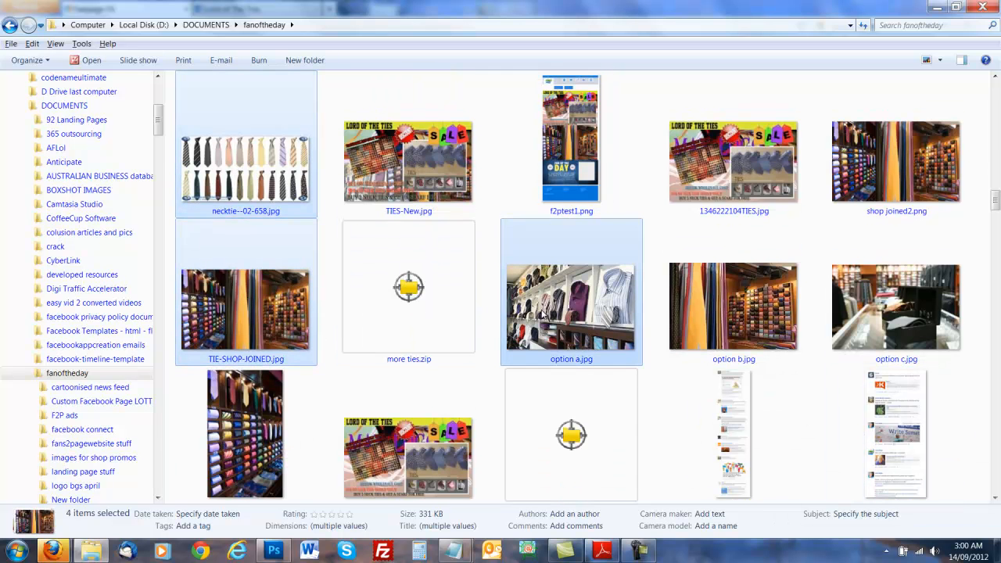
left_click(739, 315, "ctrl")
left_click(921, 306, "ctrl")
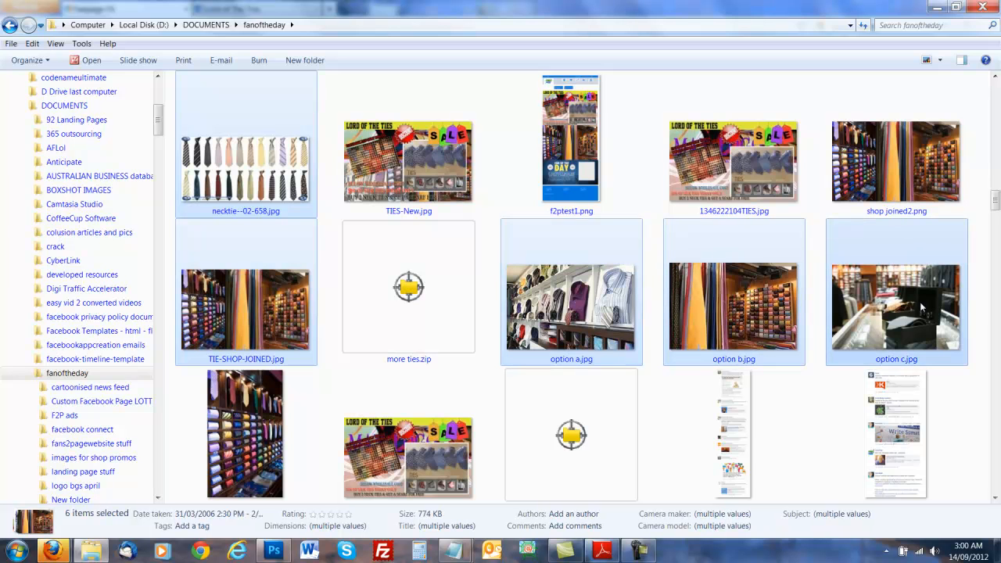
left_click(212, 399, "ctrl")
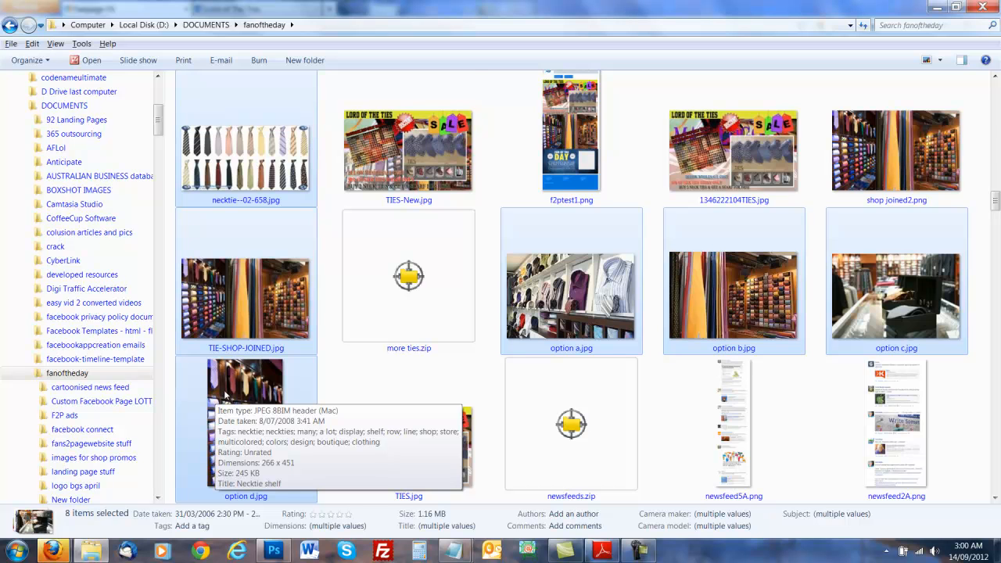
scroll(225, 395, "down", 2)
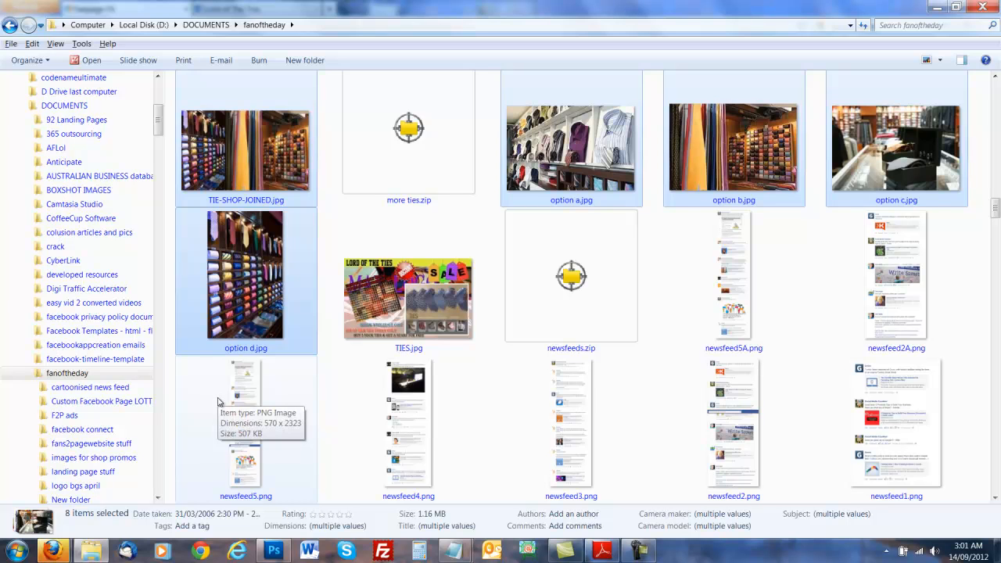
scroll(219, 403, "up", 1)
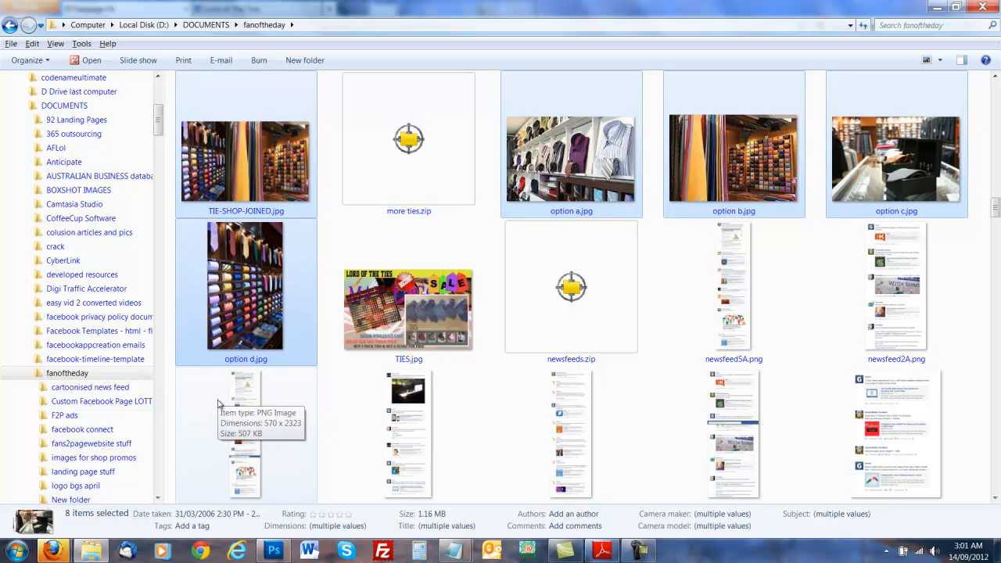
Copy the eight selected tie and shop photos.
right_click(253, 306)
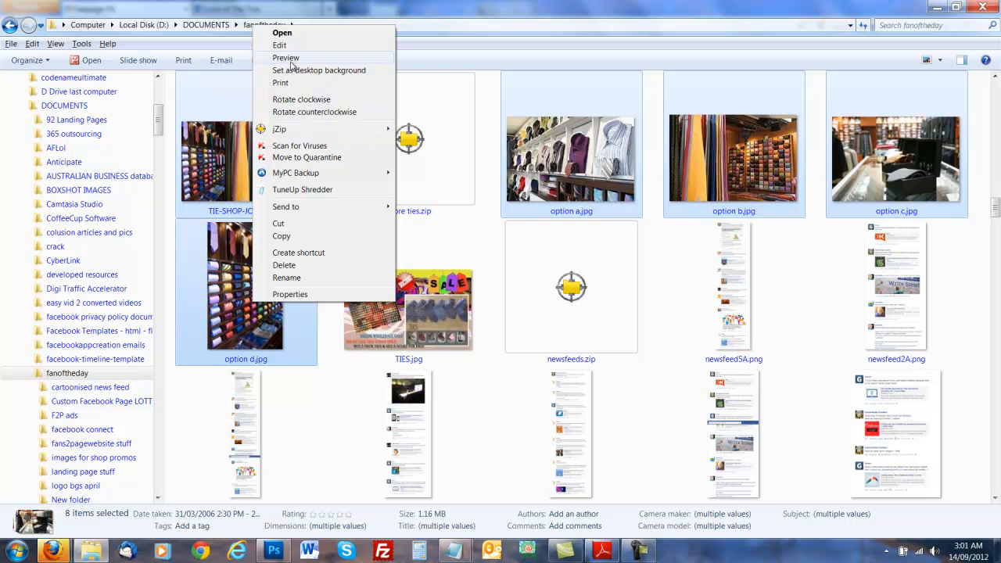
left_click(282, 237)
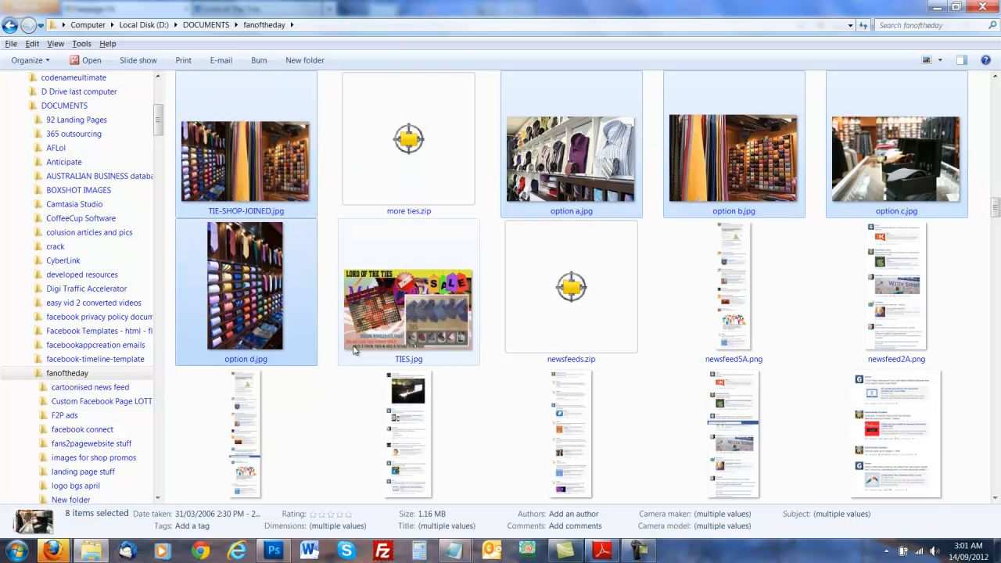
scroll(356, 351, "up", 10)
scroll(356, 351, "up", 10)
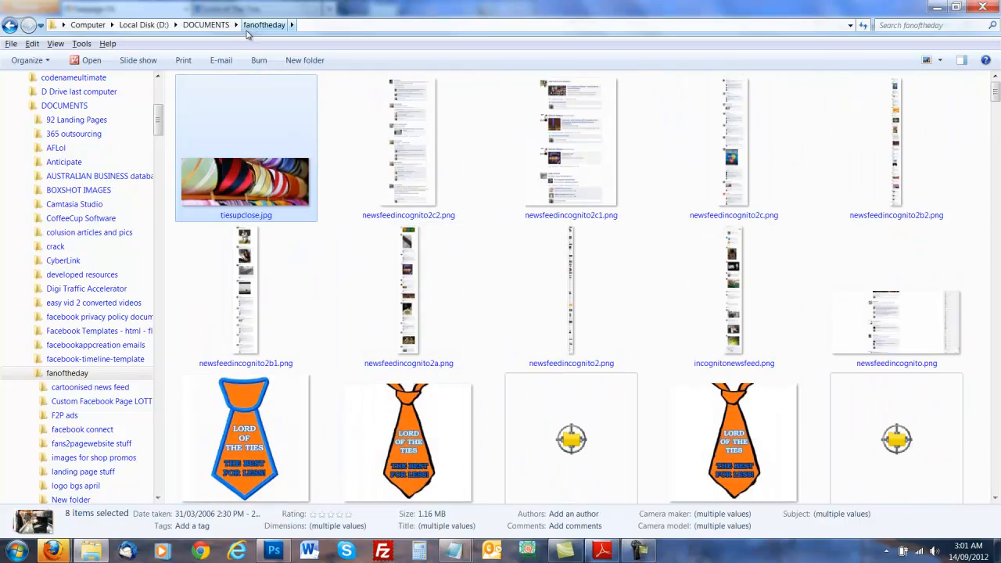
scroll(320, 219, "down", 15)
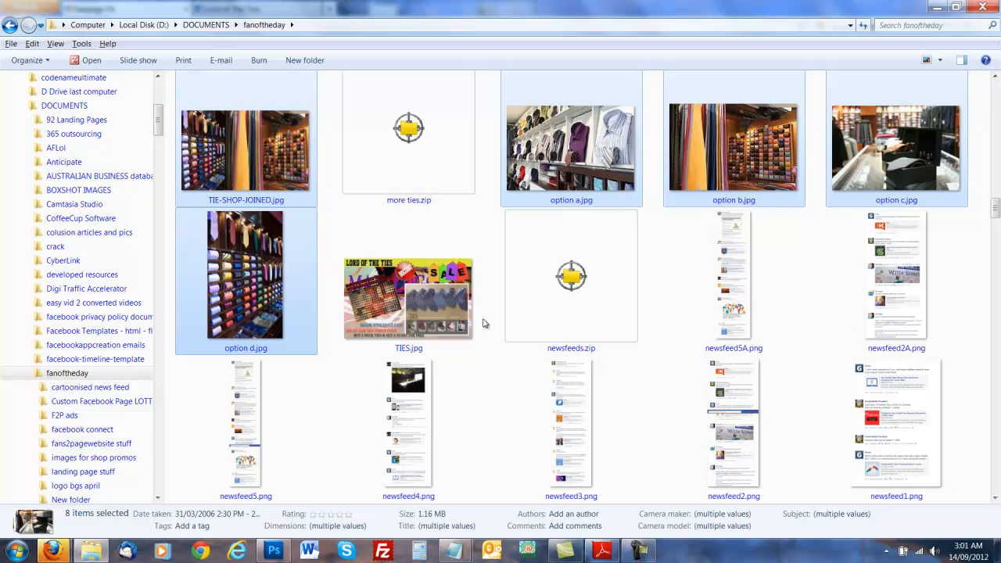
scroll(483, 323, "down", 15)
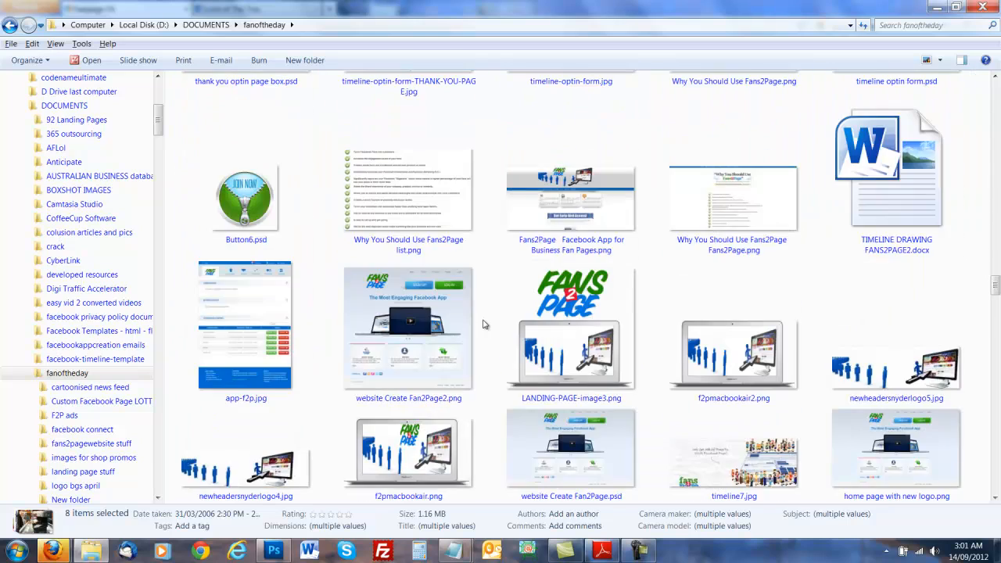
scroll(483, 323, "down", 15)
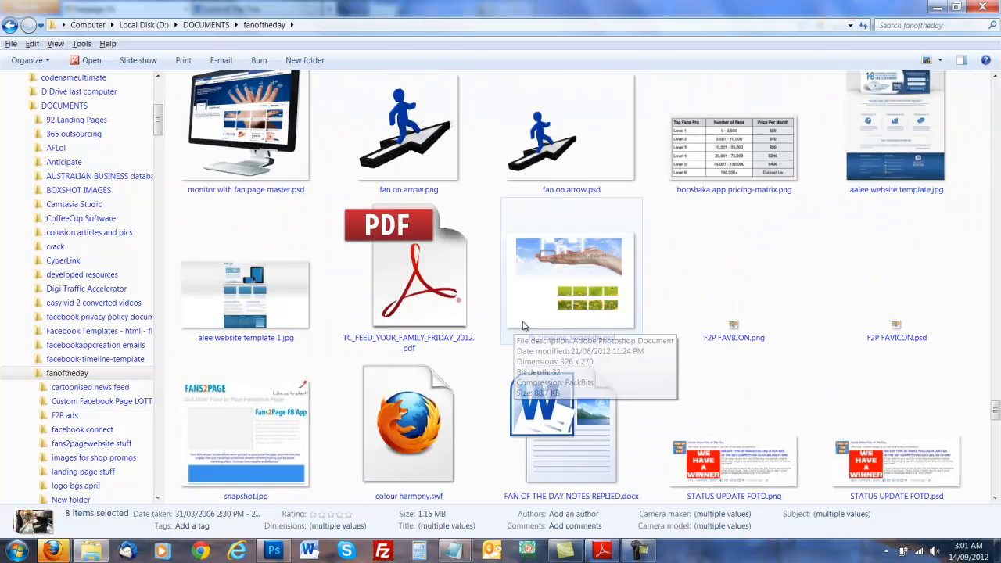
scroll(523, 325, "down", 10)
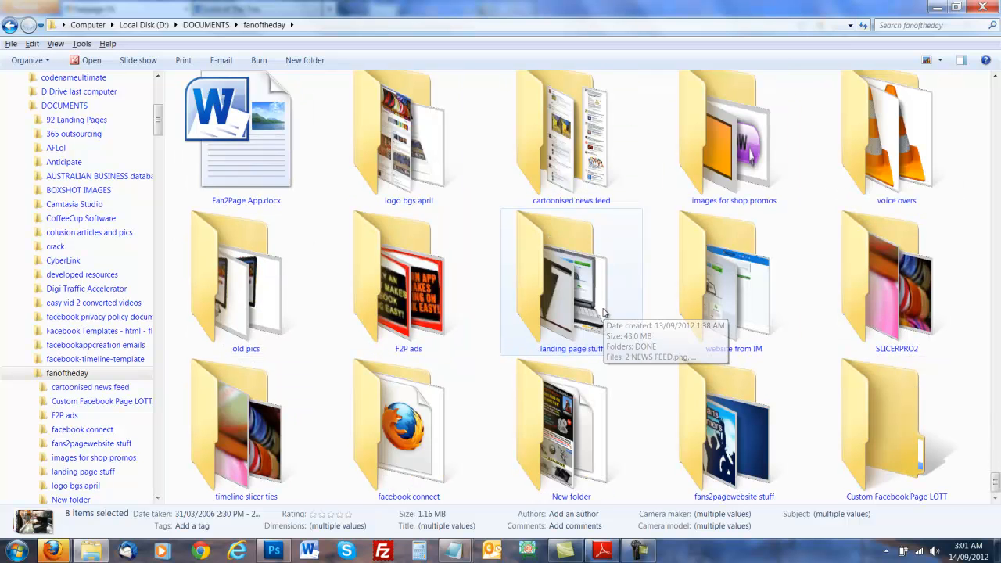
scroll(602, 312, "up", 1)
scroll(603, 313, "down", 1)
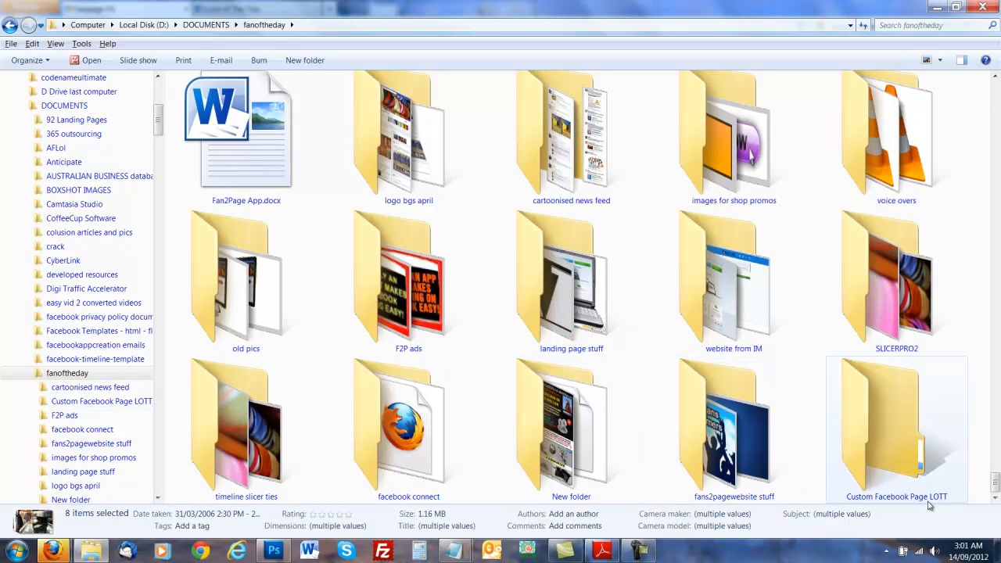
Paste the photos into the Custom Facebook Page LOTT folder.
double_click(902, 412)
right_click(382, 114)
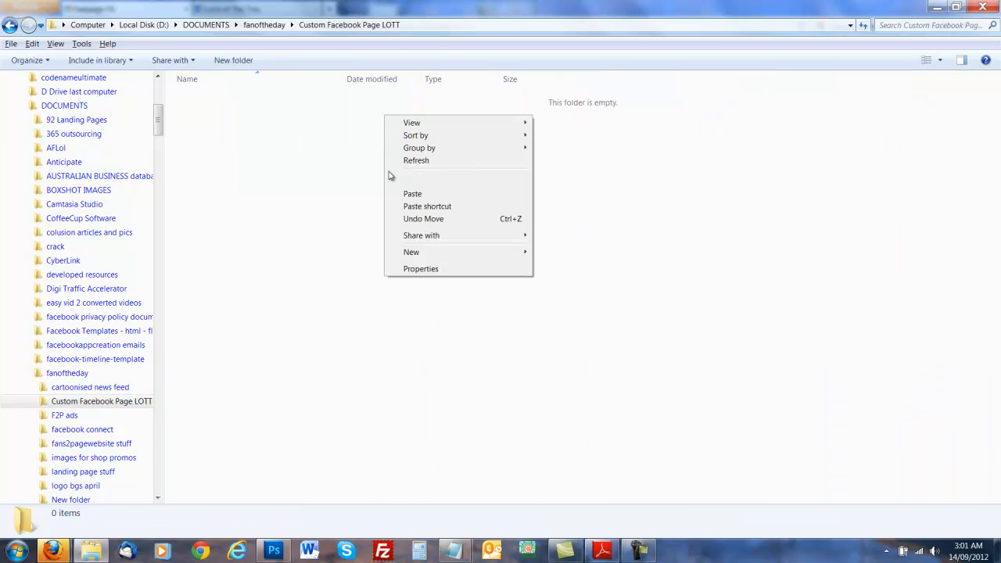
right_click(364, 166)
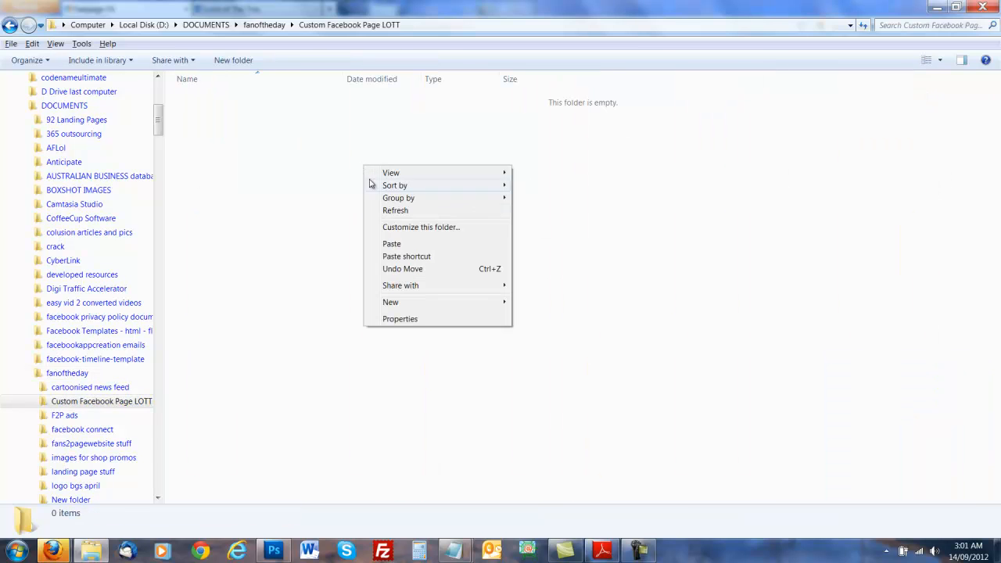
left_click(391, 245)
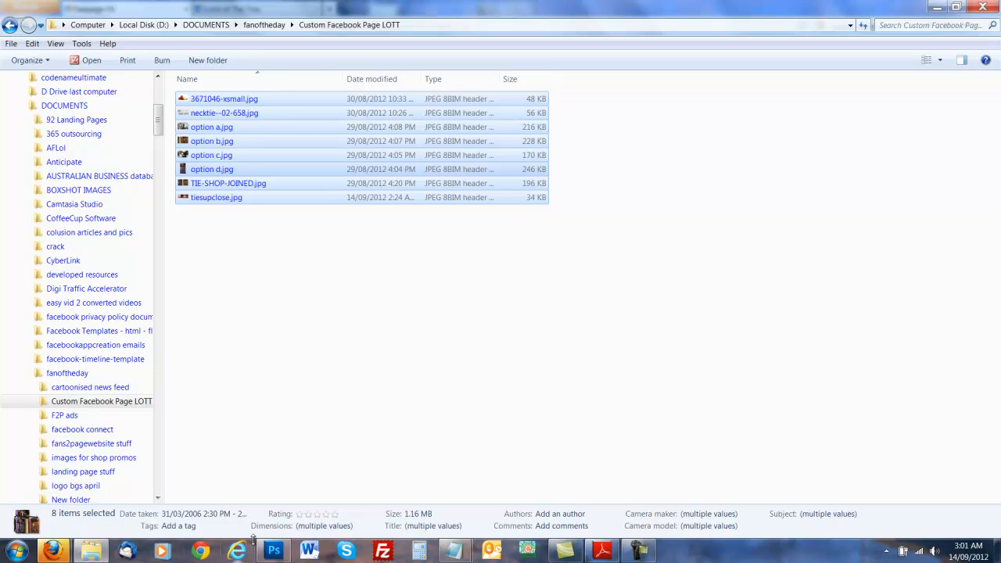
Switch to Photoshop and start File > Open to choose an image.
left_click(275, 552)
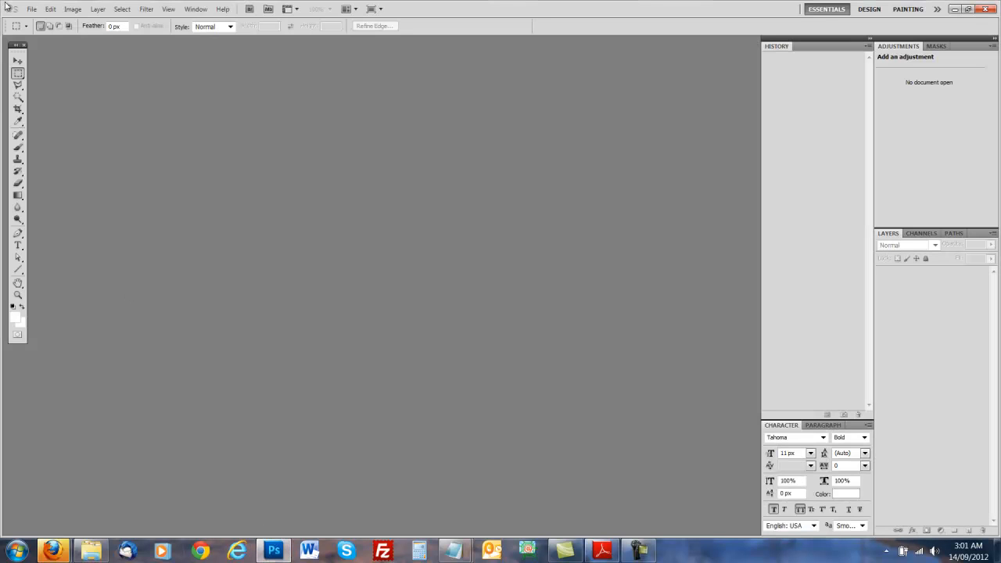
left_click(29, 10)
left_click(43, 36)
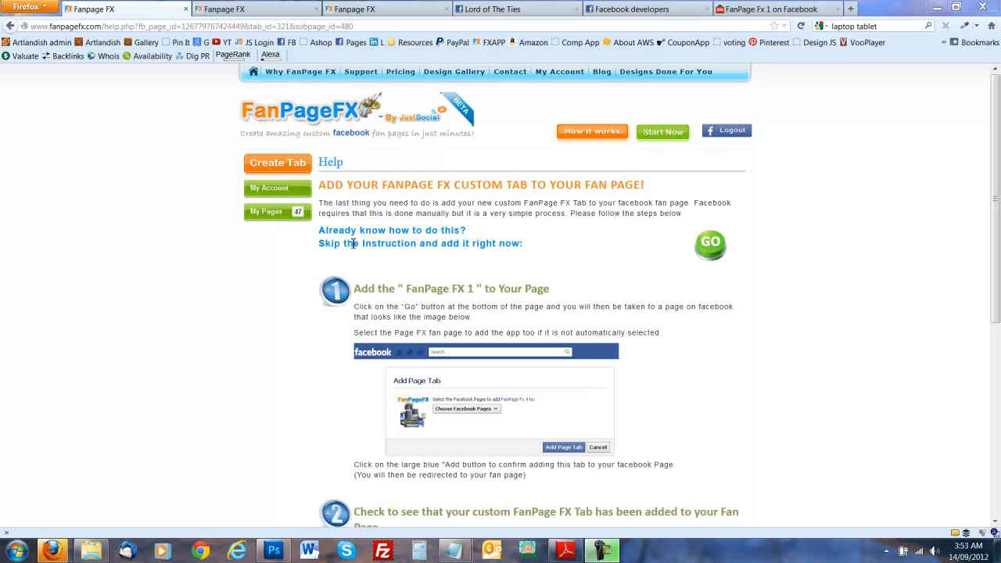
Choose Page FX from the fan page list and add the FanPage Fx 1 tab to it.
left_click(709, 247)
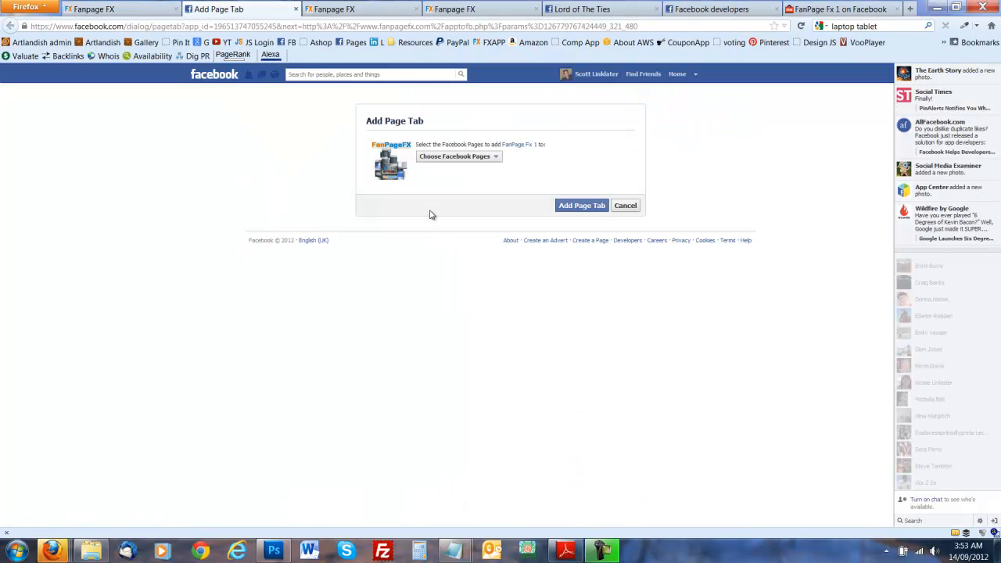
left_click(495, 160)
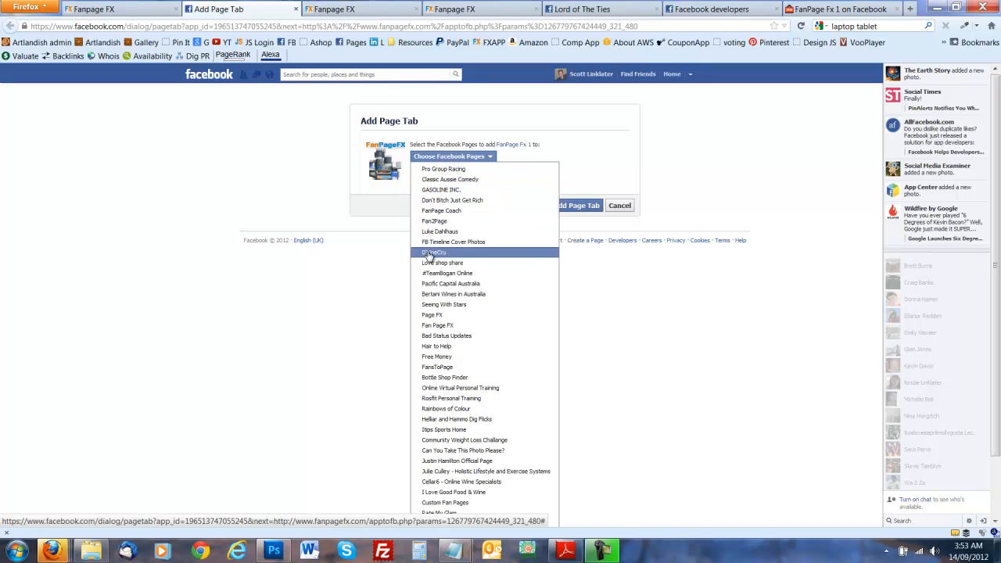
left_click(437, 316)
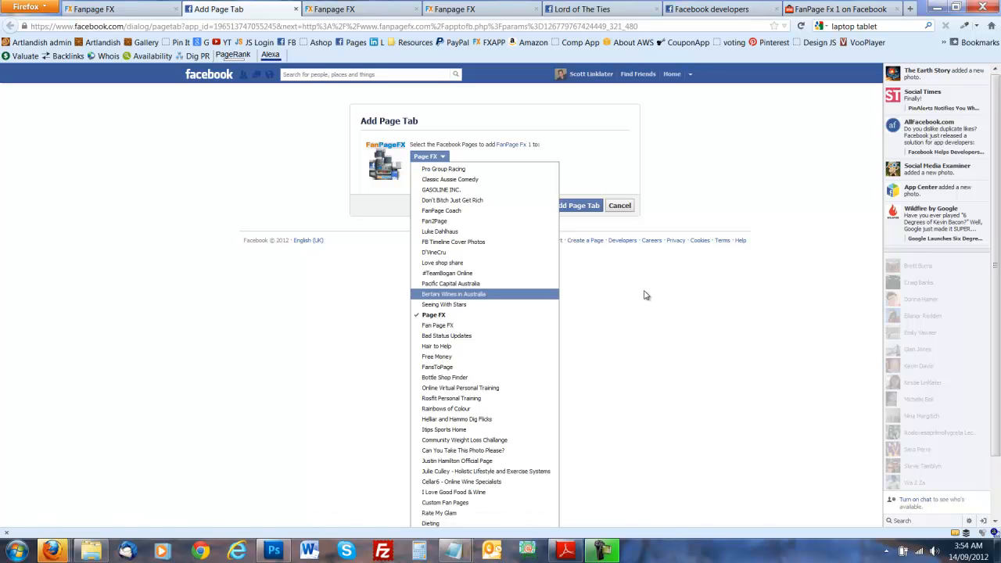
left_click(575, 206)
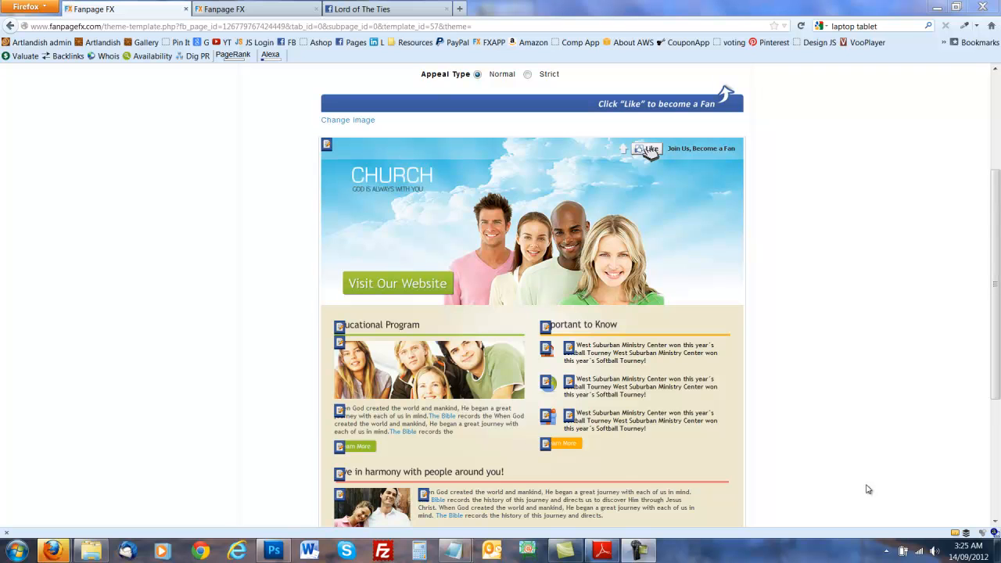
Show the Custom Facebook Page LOTT folder with lottcustompageheader.jpg, Clickhereorder.png and tieicon.png.
left_click(97, 555)
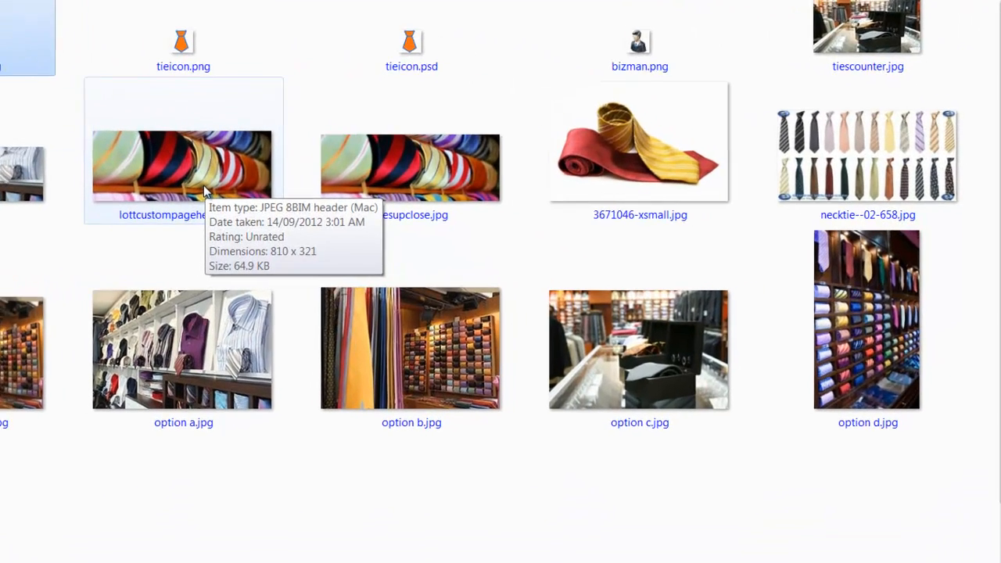
Review the Notepad image-size notes, then minimize Notepad and Explorer to return to Firefox.
left_click(245, 562)
left_click(313, 557)
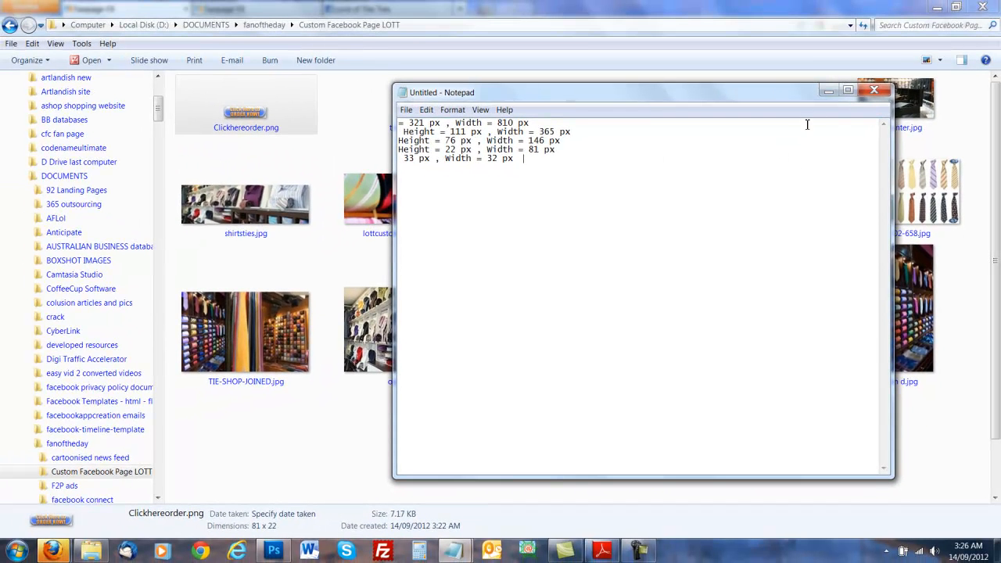
left_click(828, 91)
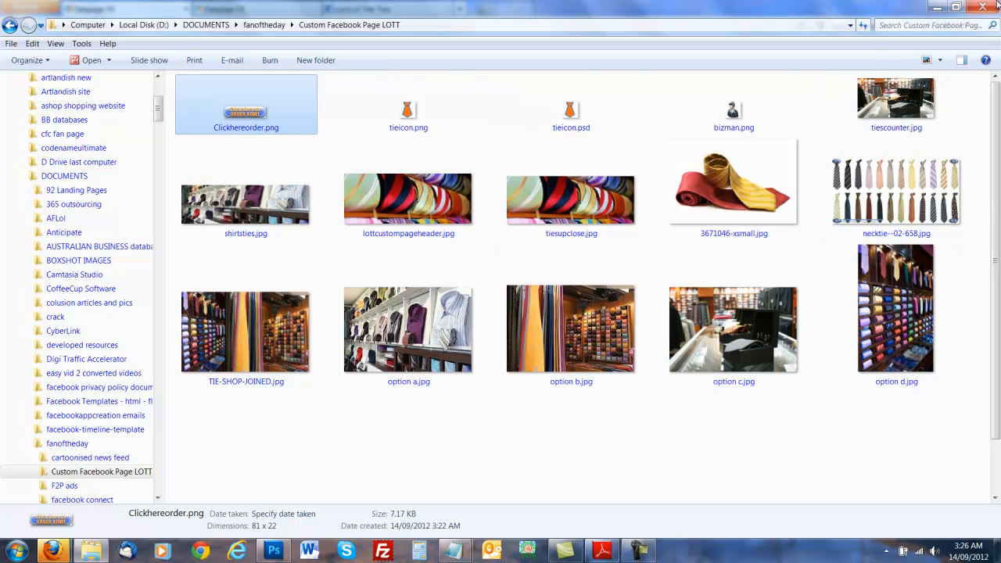
left_click(935, 7)
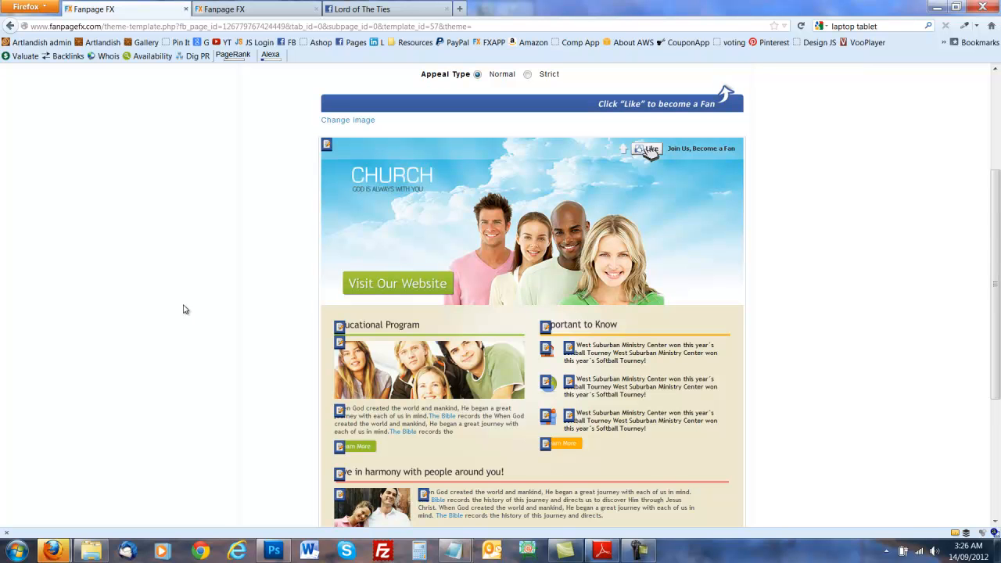
Open the header image's Edit Image dialog (321 × 810 px max) and choose a New image.
scroll(212, 330, "up", 1)
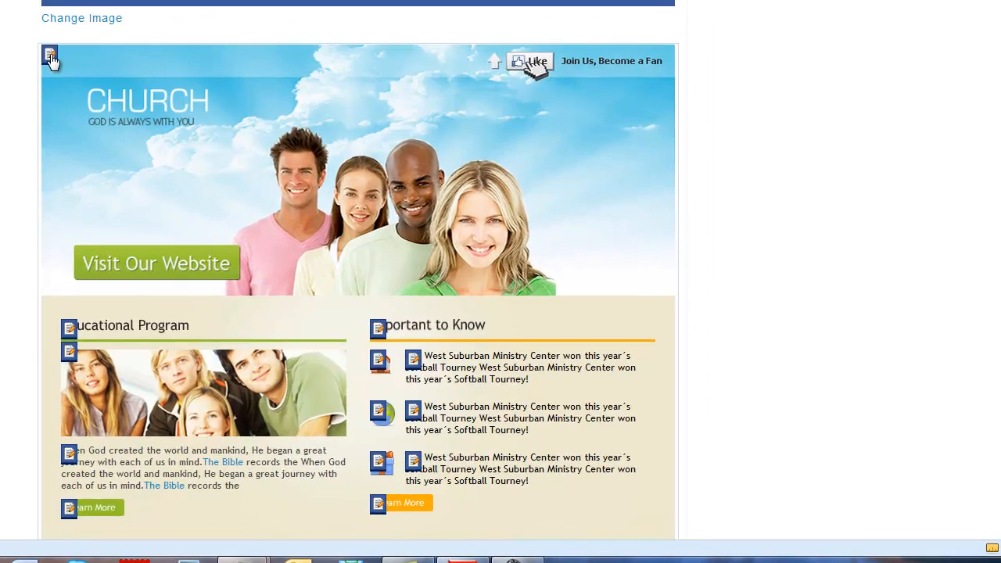
left_click(327, 205)
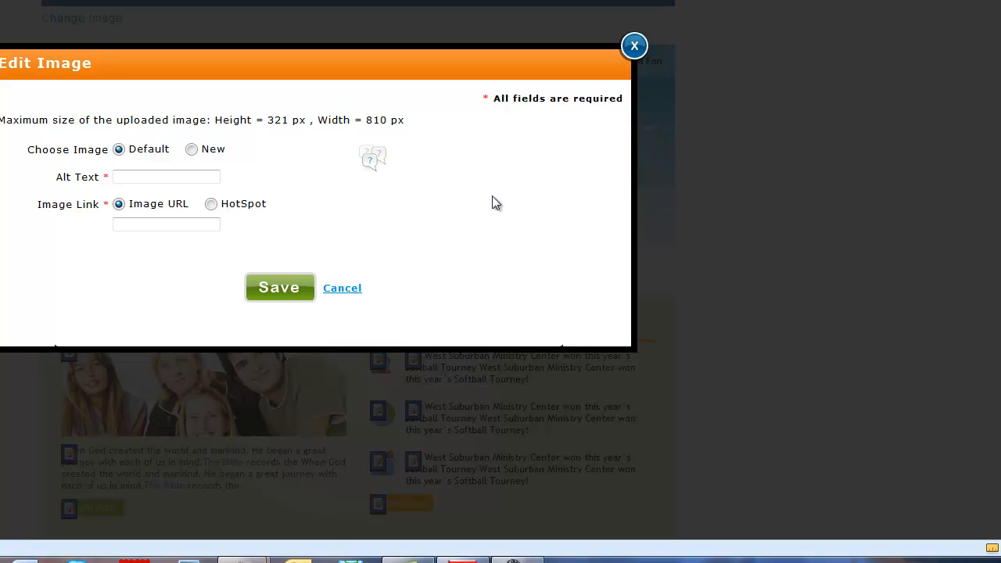
mouse_move(372, 158)
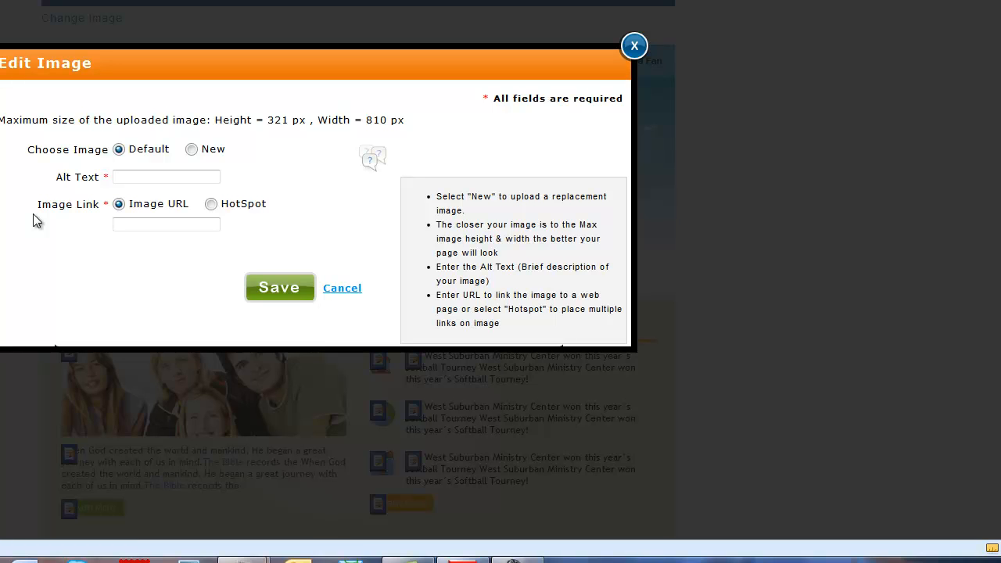
left_click(191, 150)
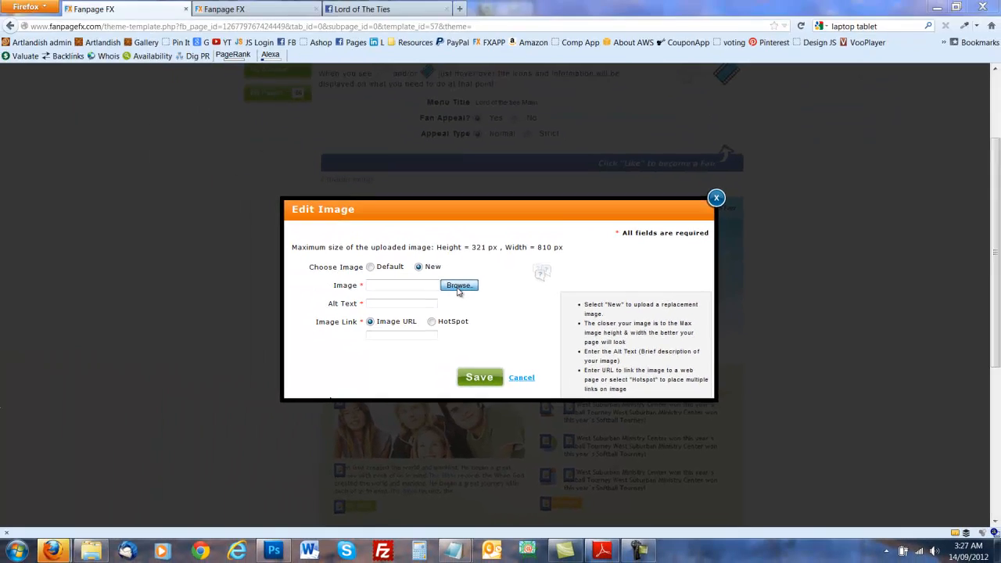
Upload lottcustompageheader.jpg (810 × 321) from the Custom Facebook Page LOTT folder as the banner.
left_click(247, 177)
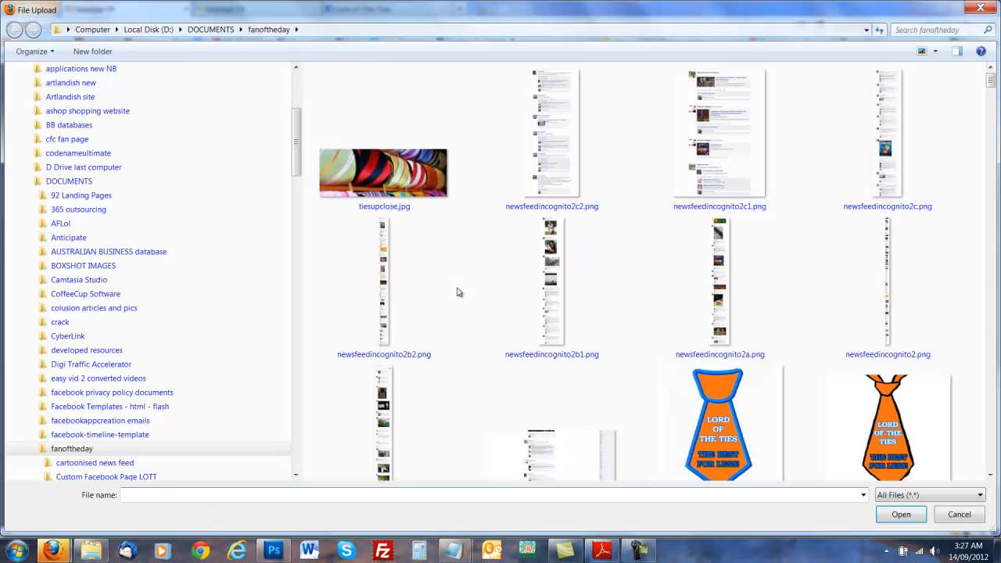
left_click(429, 201)
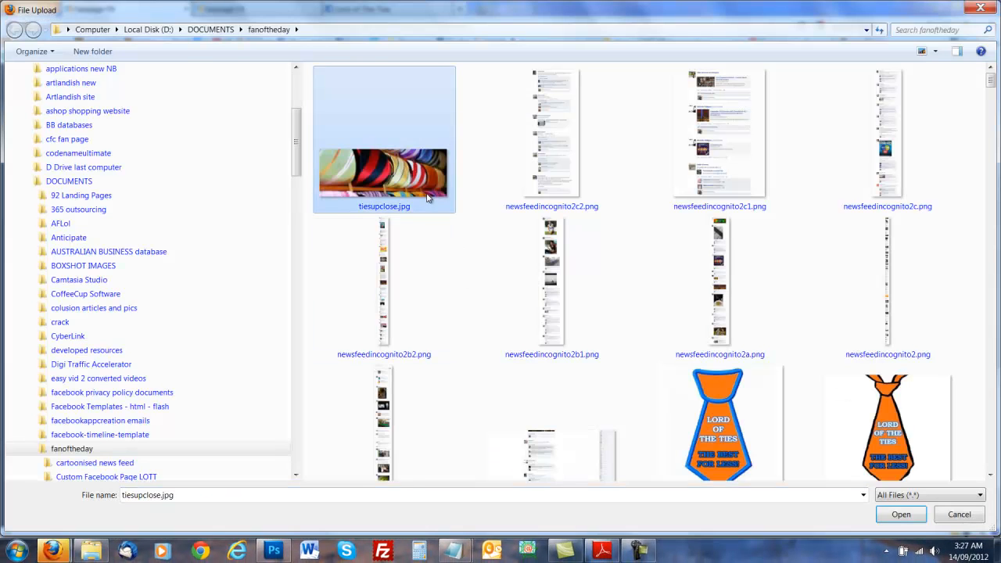
scroll(462, 255, "down", 10)
scroll(465, 256, "down", 15)
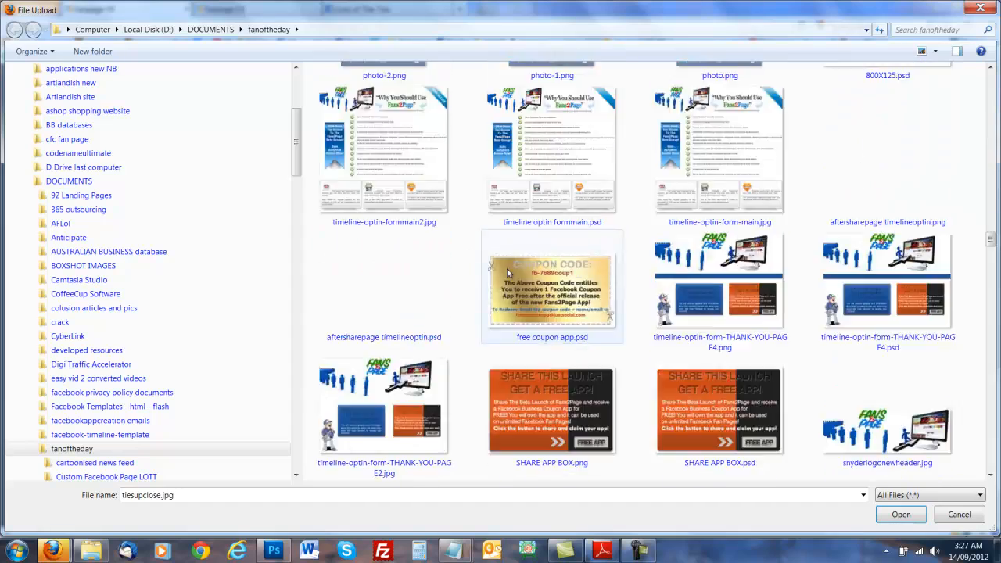
scroll(720, 313, "down", 15)
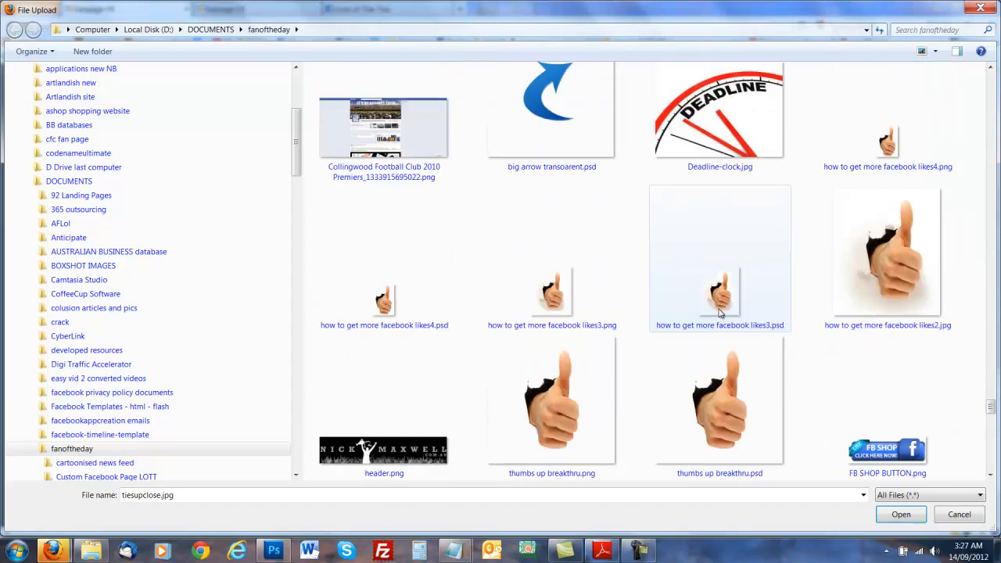
scroll(721, 311, "up", 3)
double_click(902, 169)
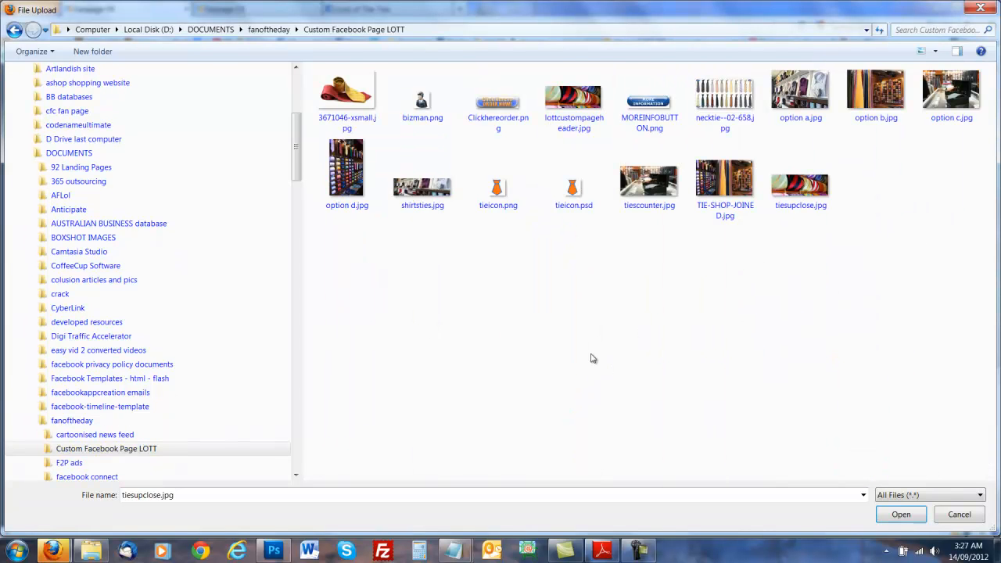
double_click(562, 98)
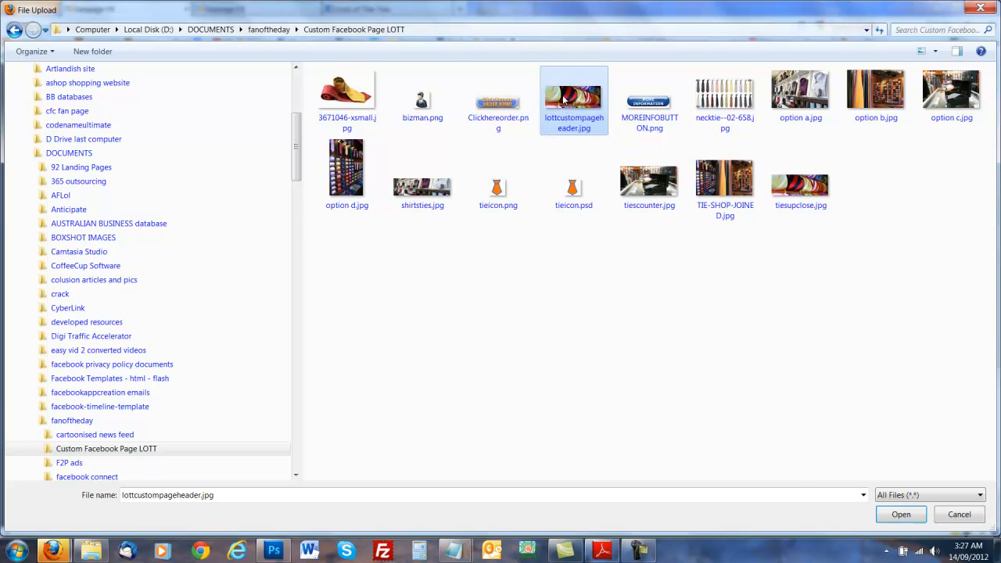
Give the banner alt text 'Latest range of Neck ties and silk ties', then switch to the Lord of The Ties Facebook page.
left_click(402, 304)
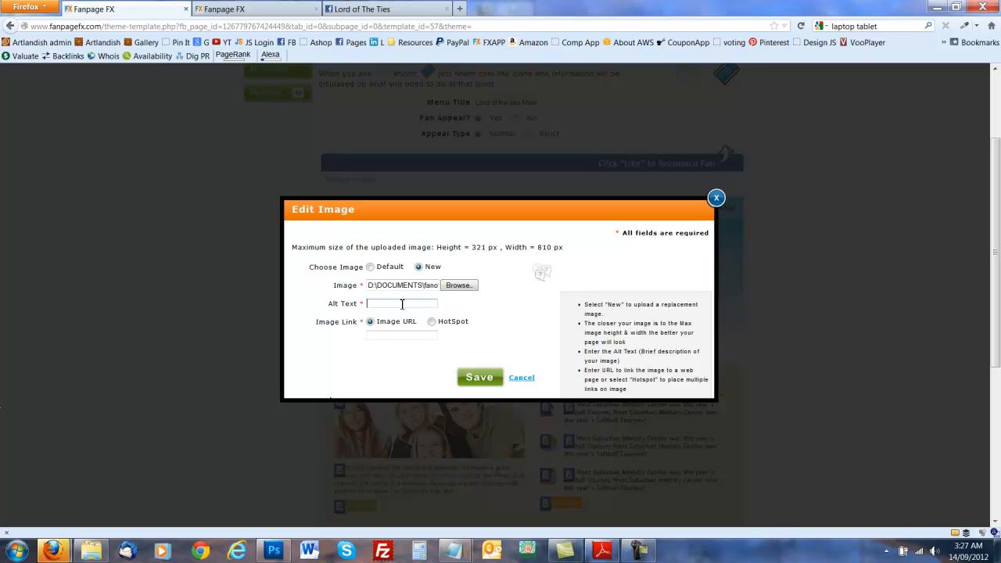
type("L")
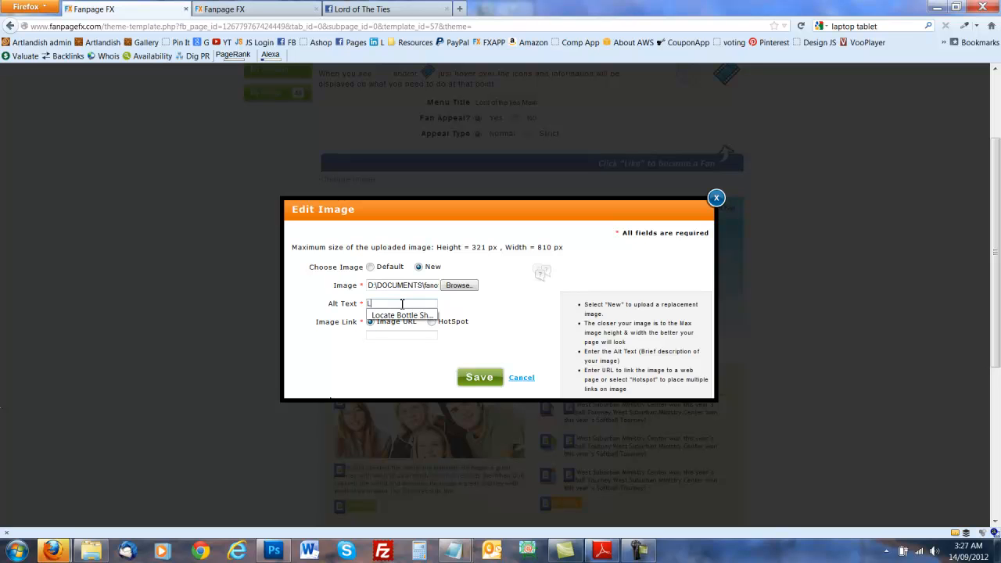
type("atest range o")
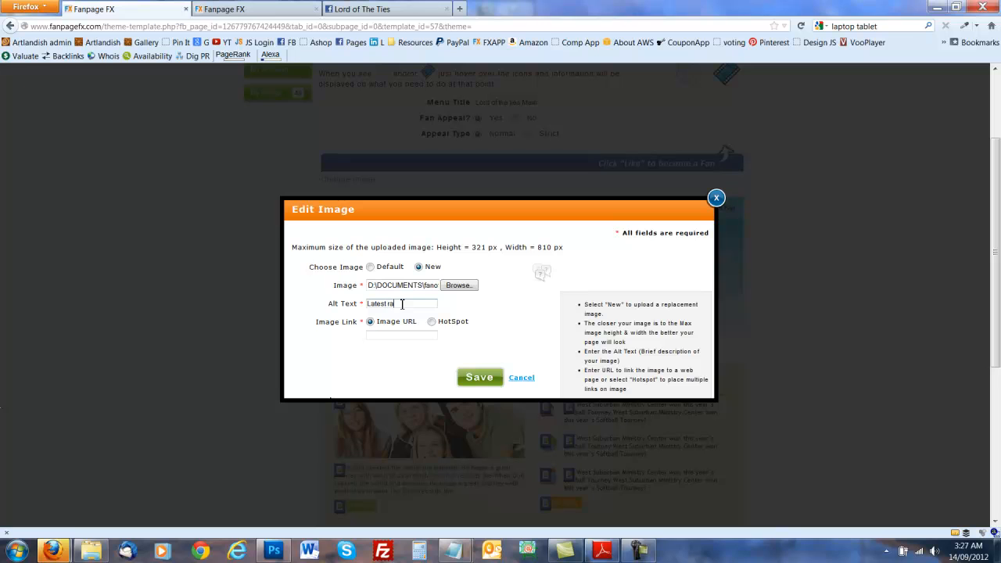
type("f Neck ties and silk ties")
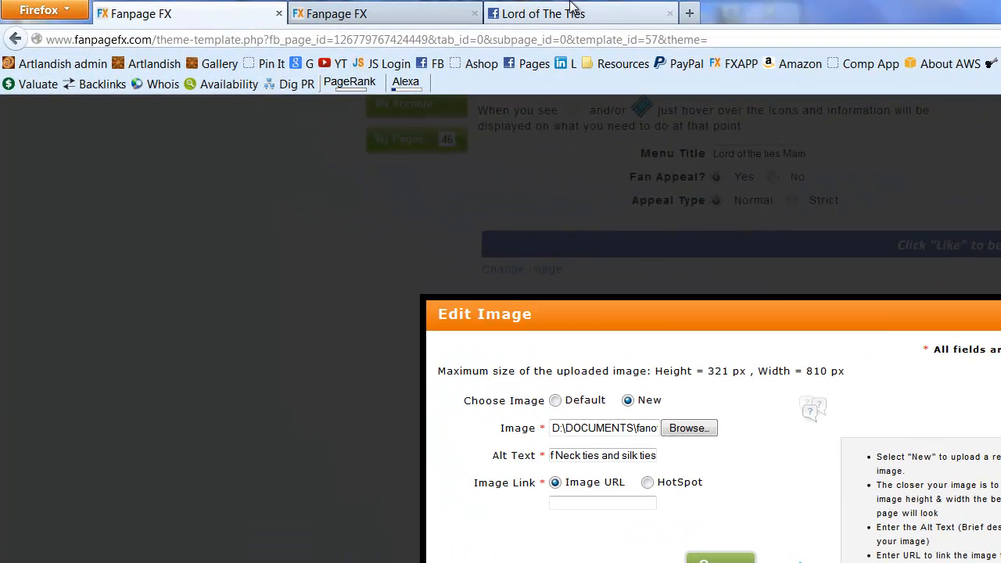
left_click(379, 9)
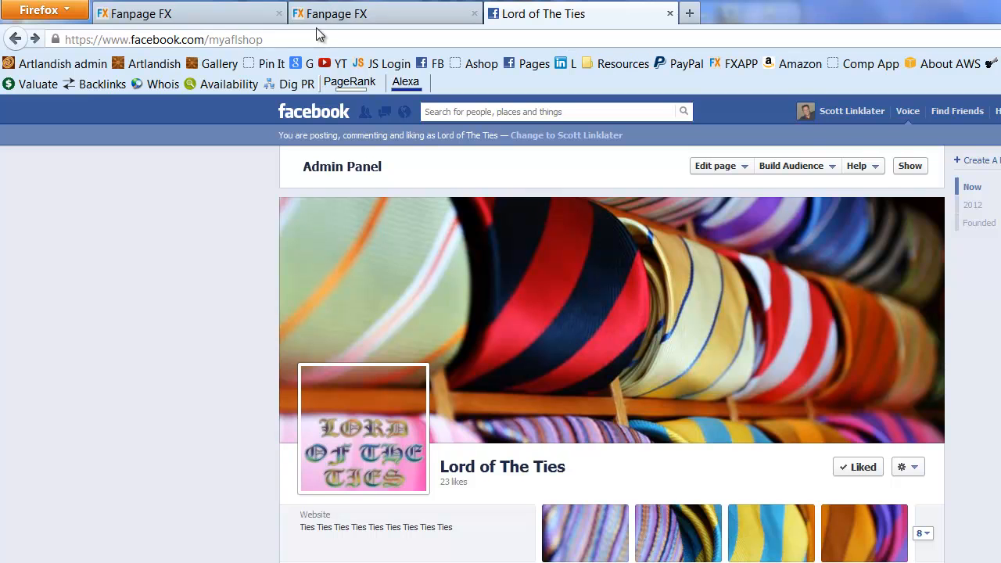
Copy the Lord of The Ties Facebook page's web address and go back to FanPage FX's Edit Image dialog.
left_click_drag(266, 40, 56, 40)
right_click(170, 39)
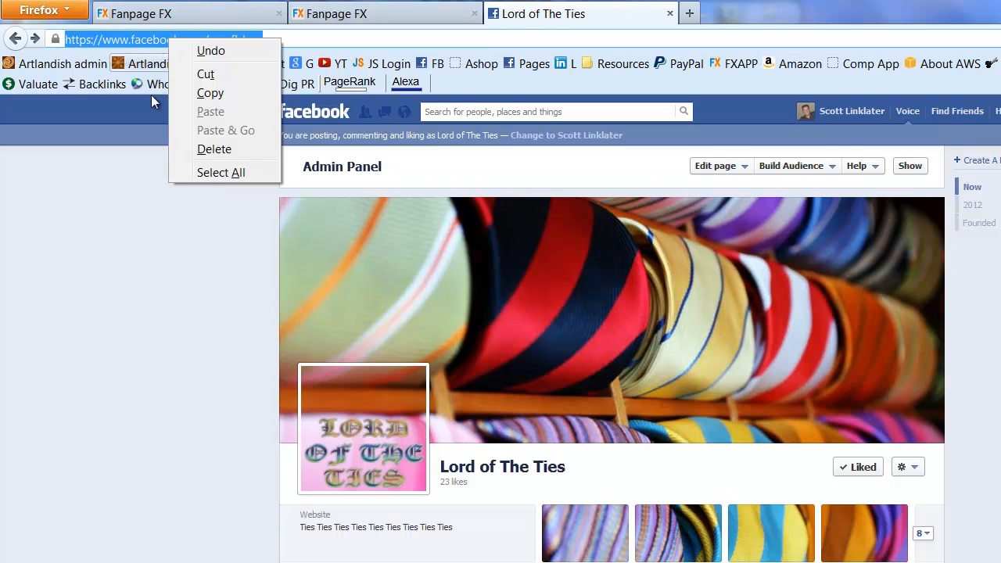
left_click(218, 93)
left_click(190, 14)
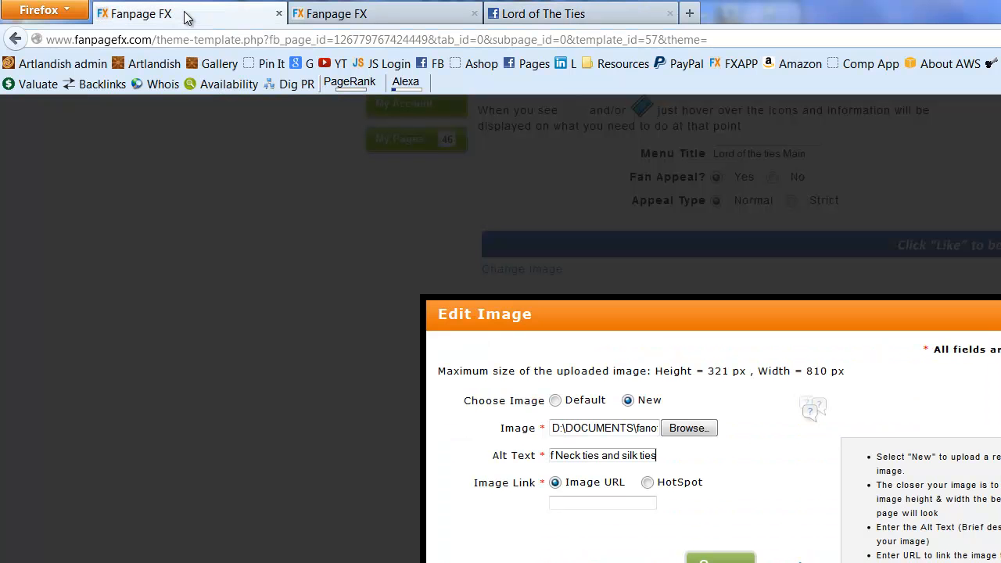
Paste the Facebook page address as the banner's image link and save the tie-rack banner.
right_click(584, 504)
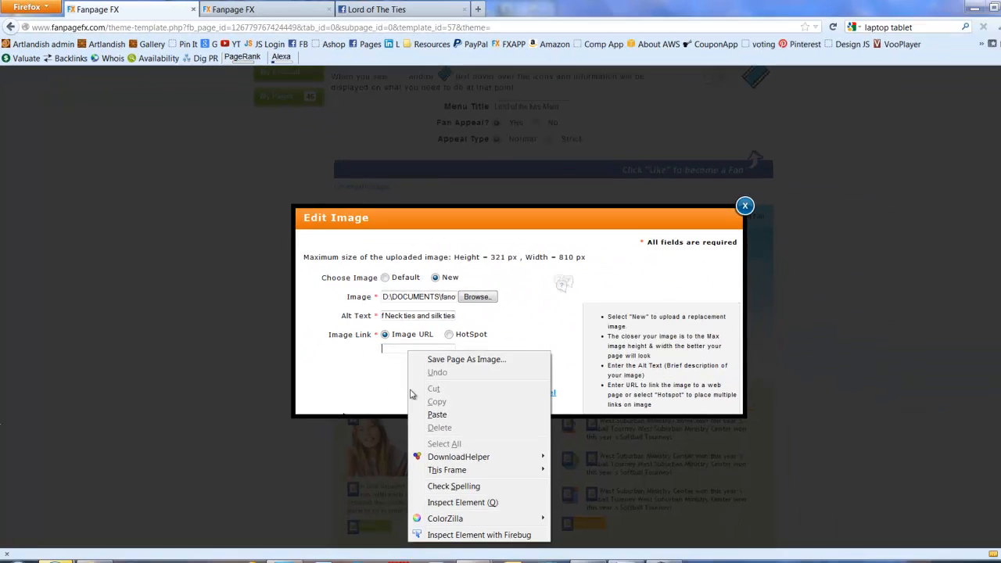
left_click(630, 562)
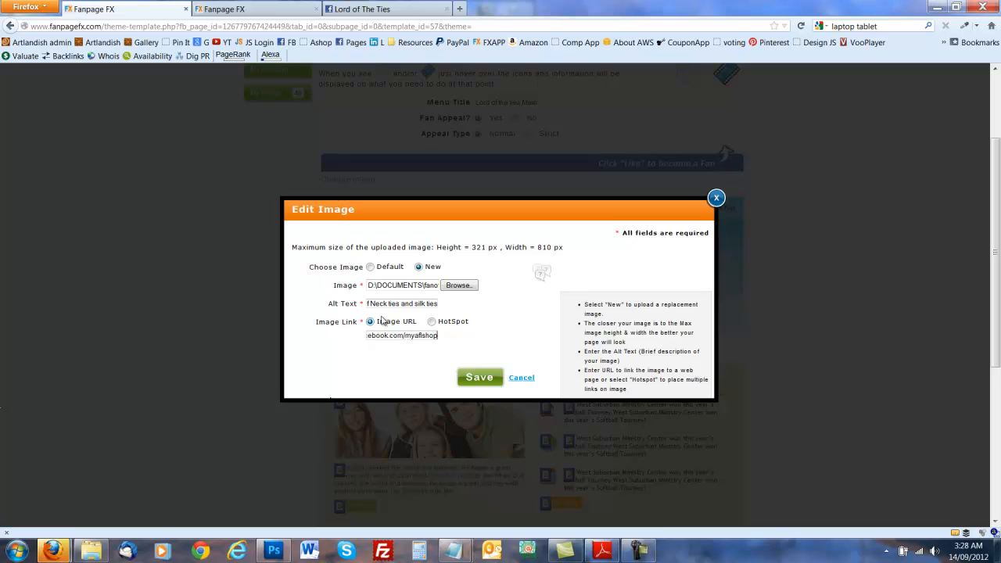
left_click(474, 380)
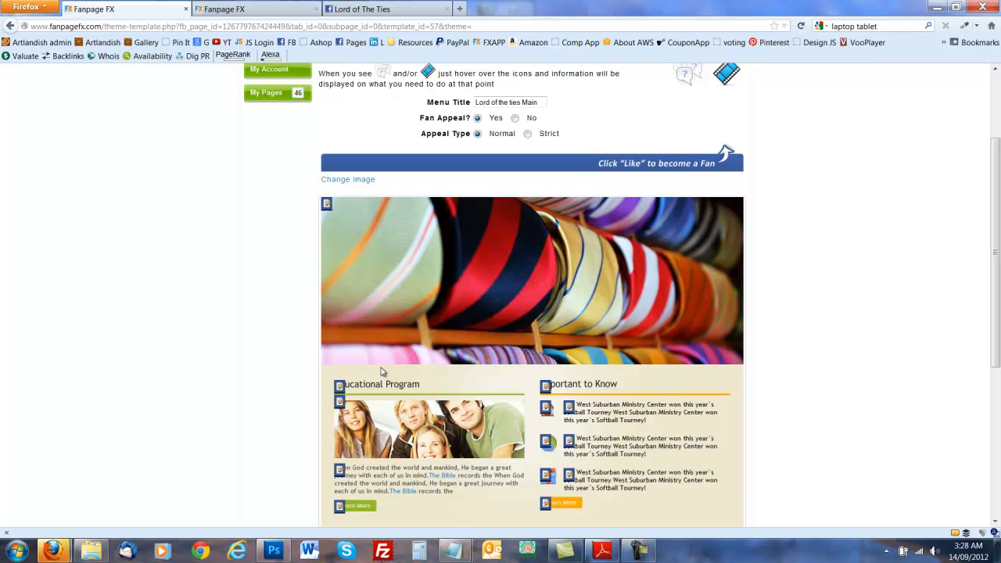
Replace the left-column group photo with a new upload of shirtsties.jpg.
scroll(397, 377, "down", 3)
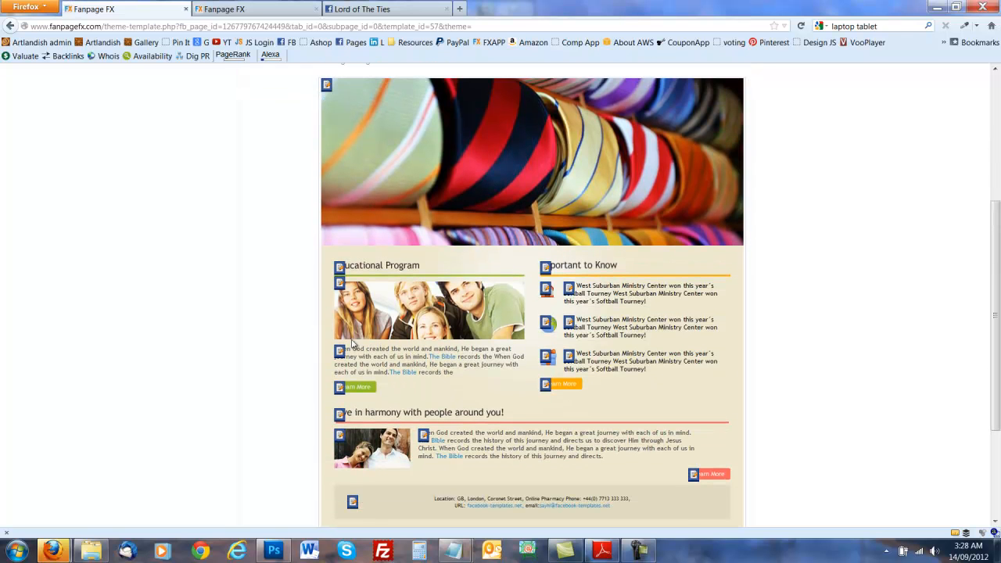
left_click(339, 284)
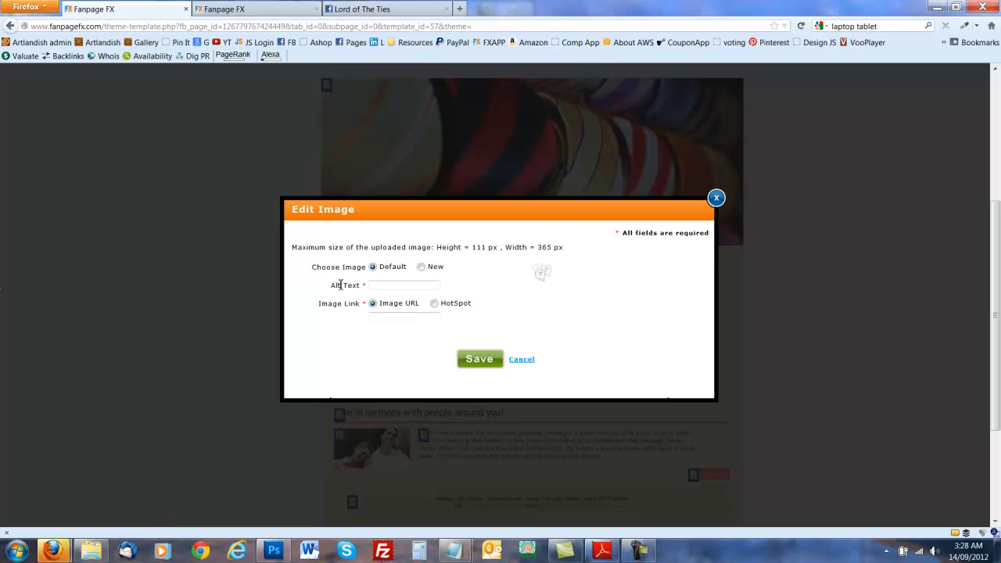
left_click(422, 268)
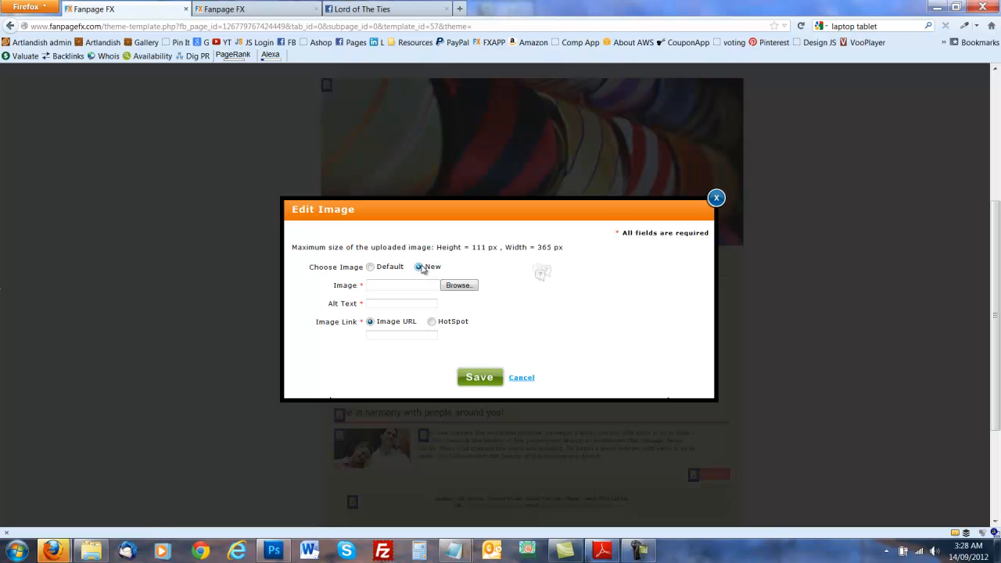
left_click(460, 287)
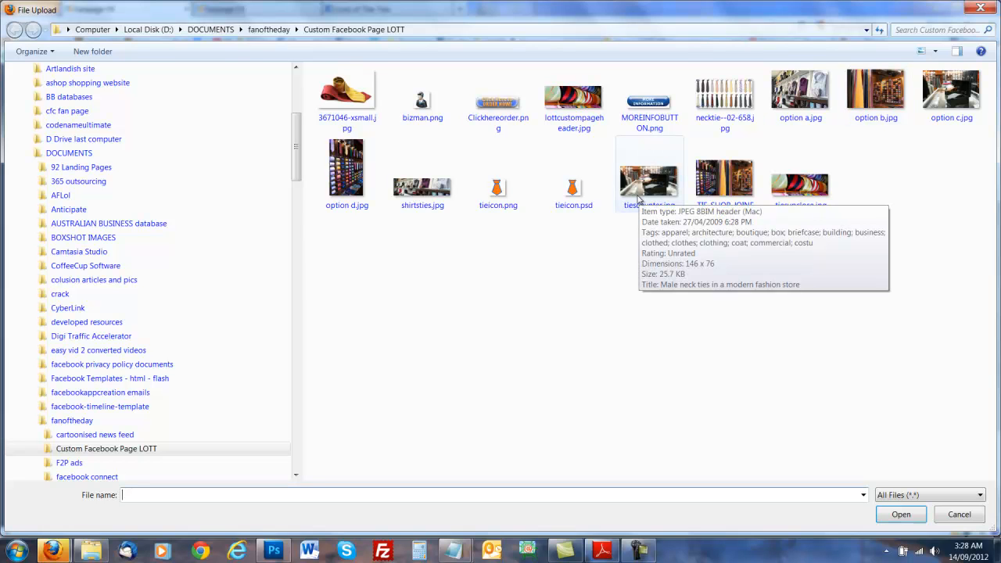
double_click(428, 193)
left_click(381, 307)
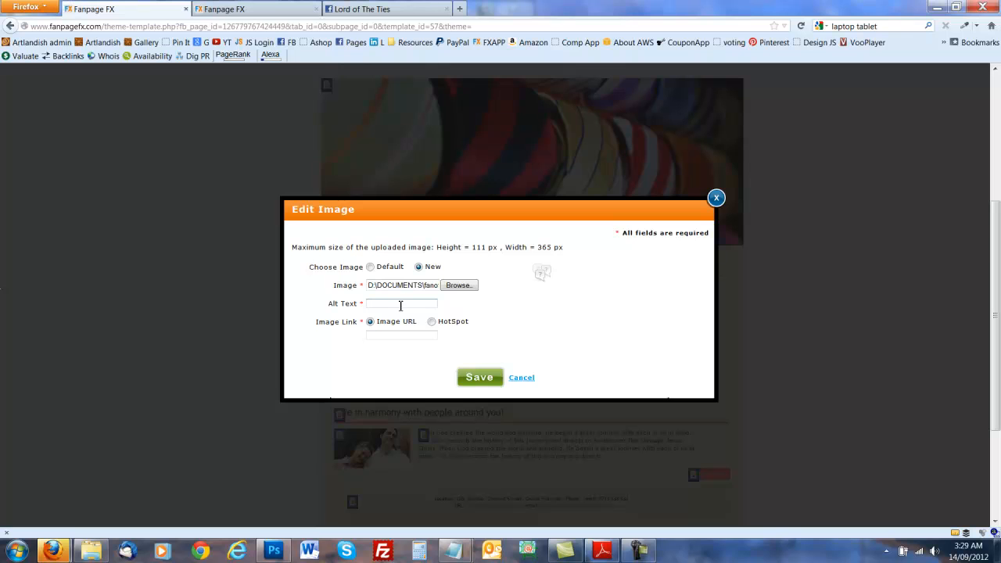
type("Sh")
type("irt and Tie")
type(" com")
type("bo")
type(" on sale")
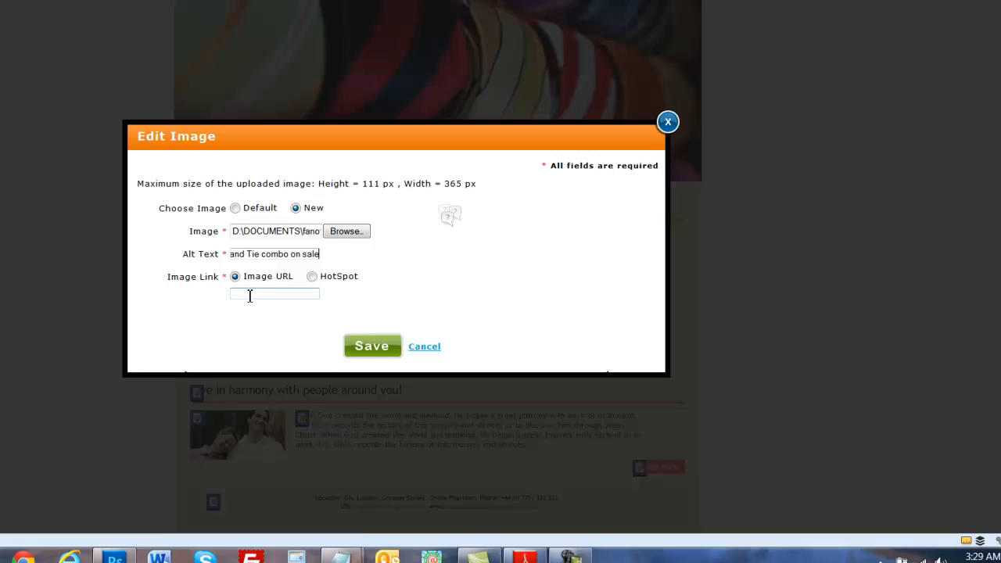
left_click(382, 336)
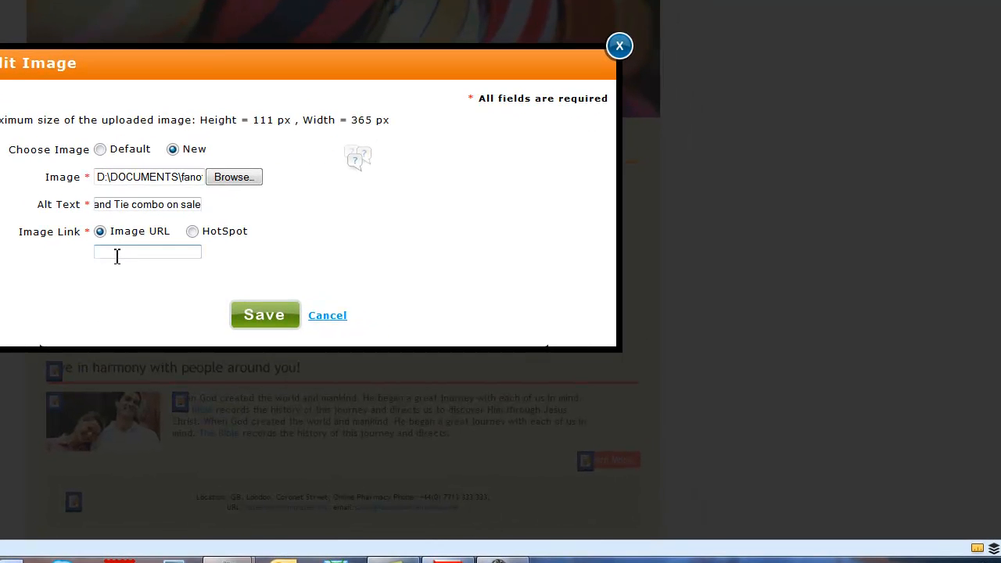
type("http")
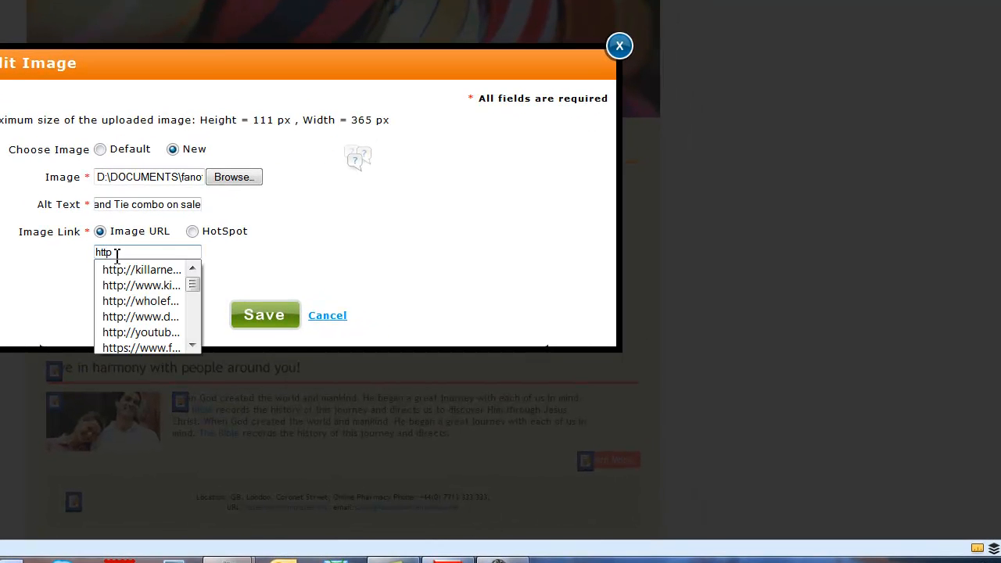
type("://www")
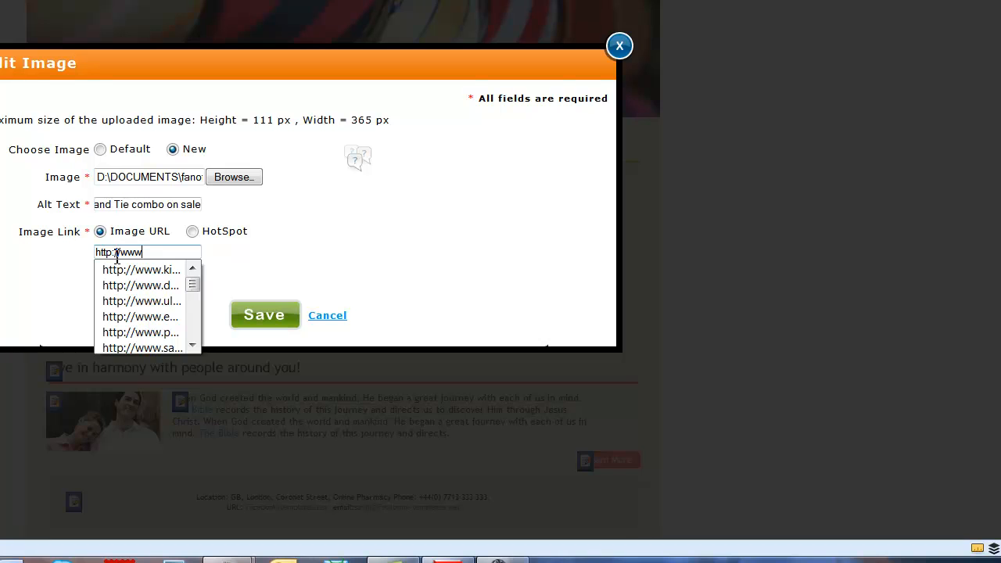
type(".lor")
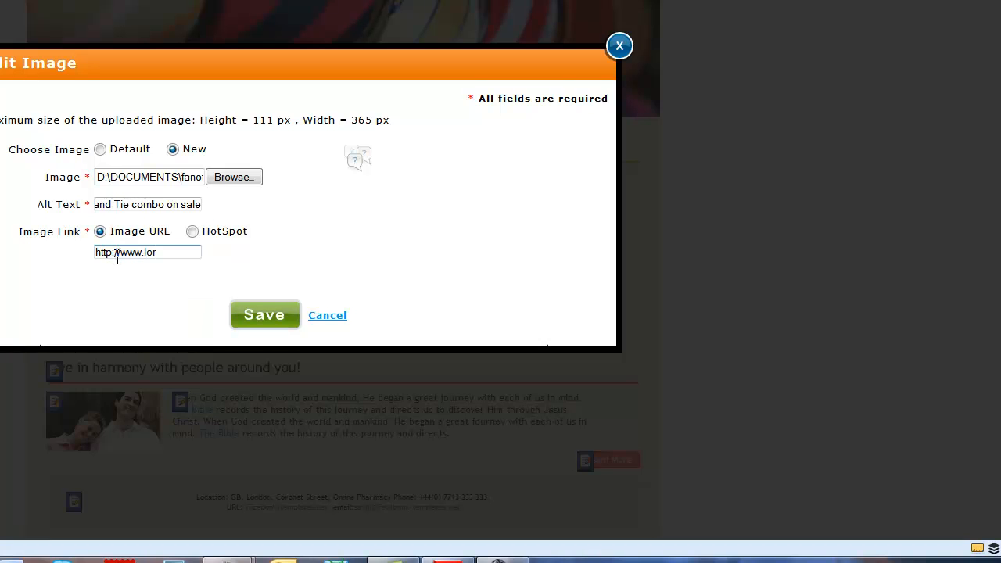
type("dofthetiesdemo")
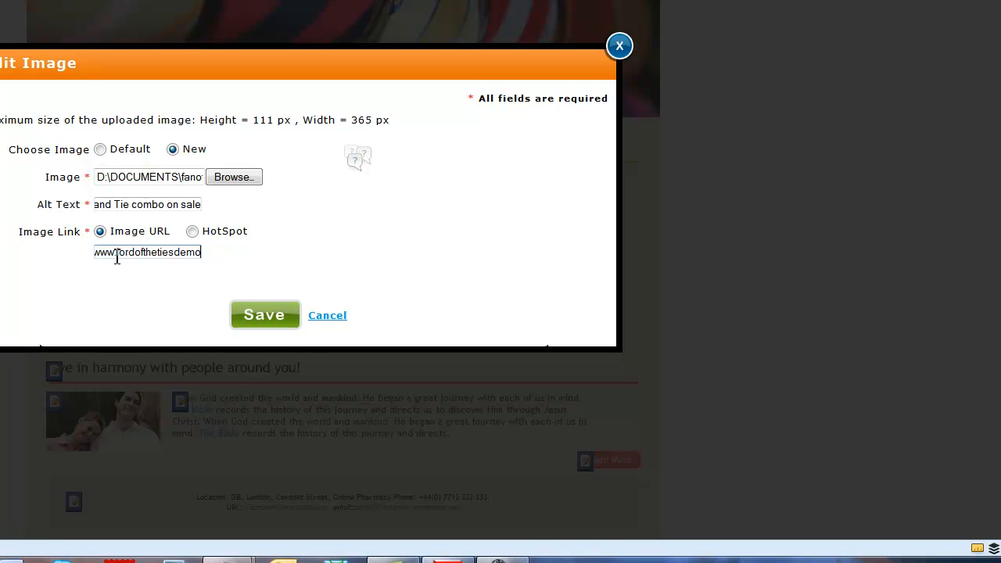
type(".com")
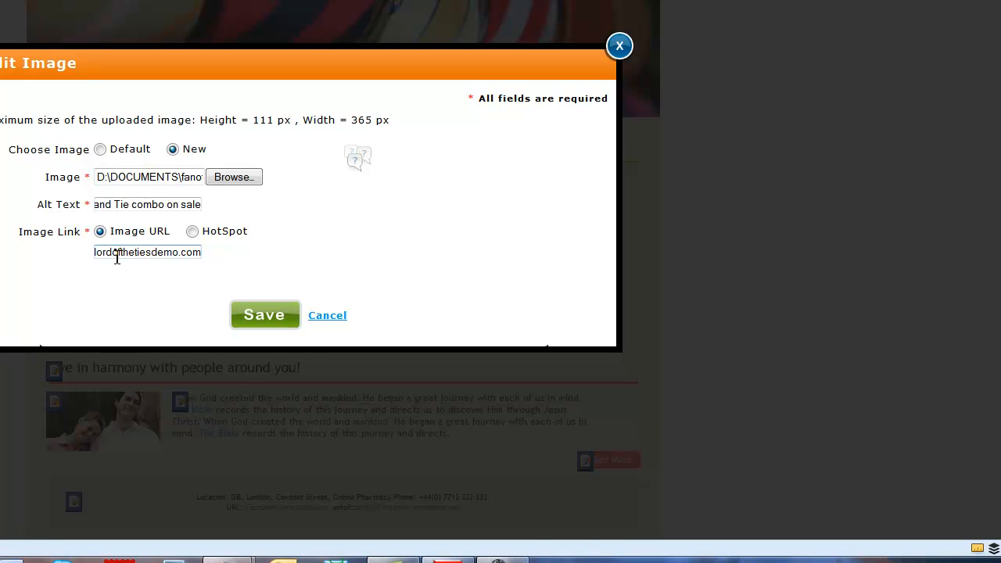
left_click(265, 315)
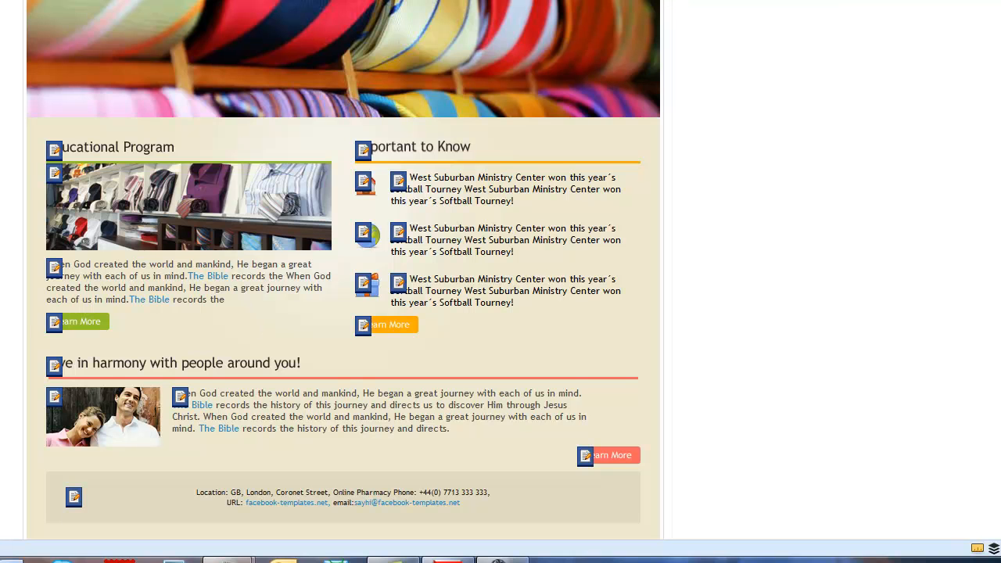
Cancel out of the heading image editor and open Edit Content for the placeholder paragraph.
left_click(55, 152)
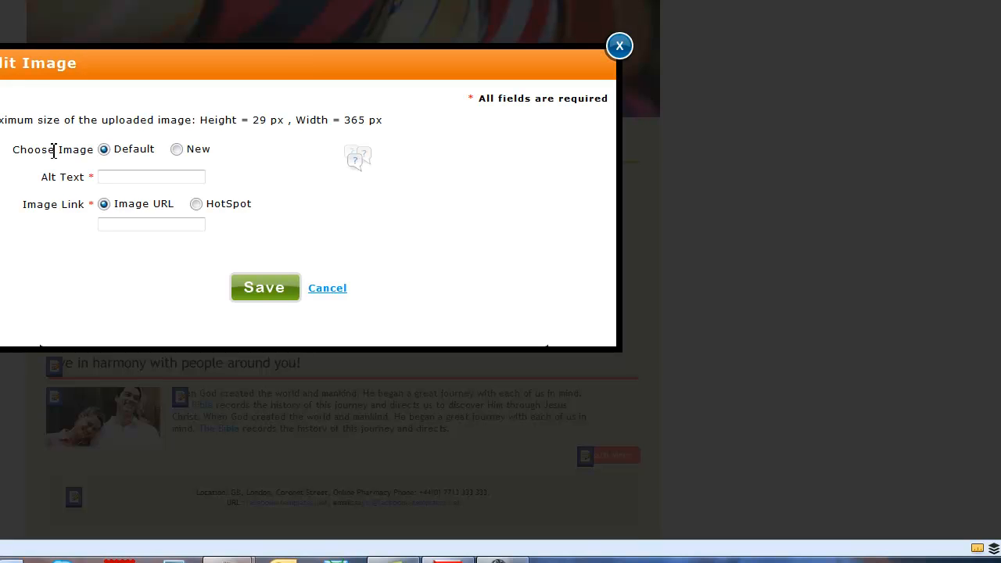
left_click(323, 289)
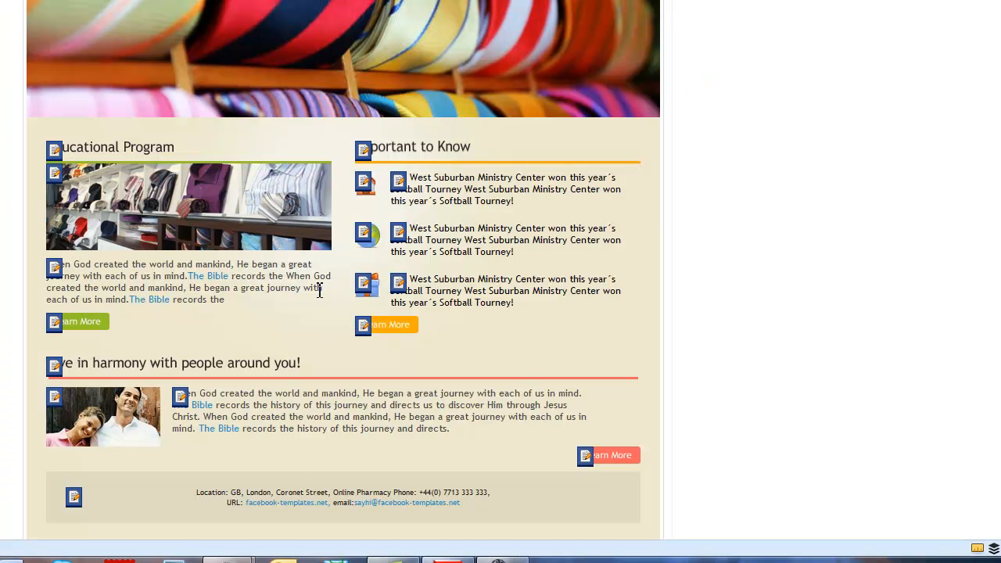
left_click(53, 270)
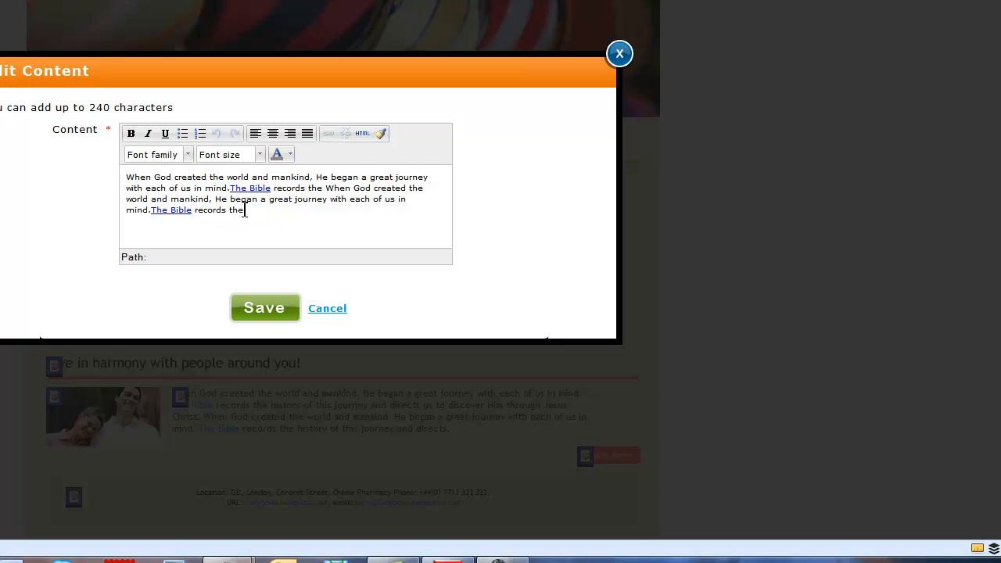
Replace the placeholder with 'Welcome to the Lord of the Ties Facebook Fan Page…' about silk, neck and bow ties.
left_click_drag(245, 209, 141, 178)
key("BackSpace")
key("BackSpace")
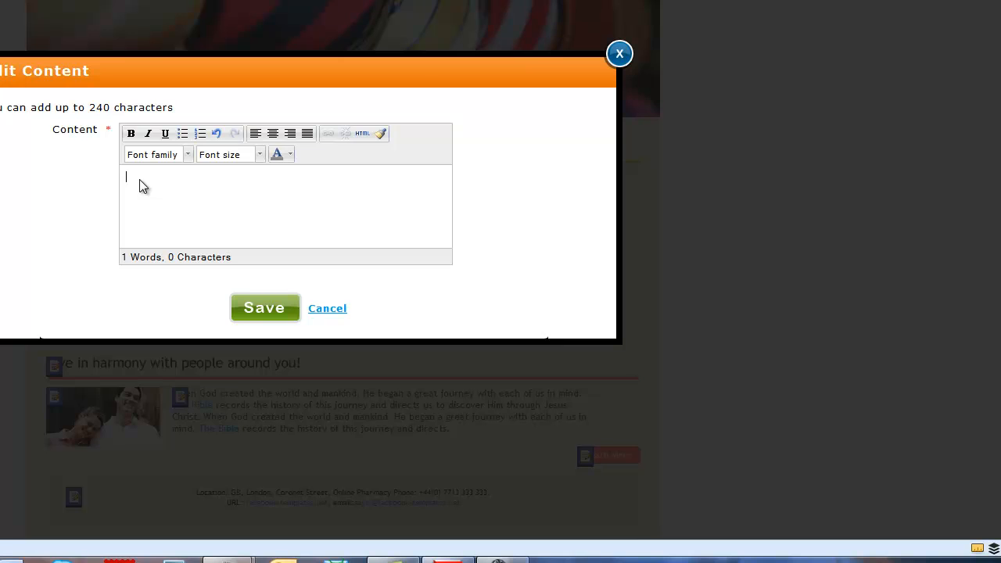
type("Welcome to the Lord opf")
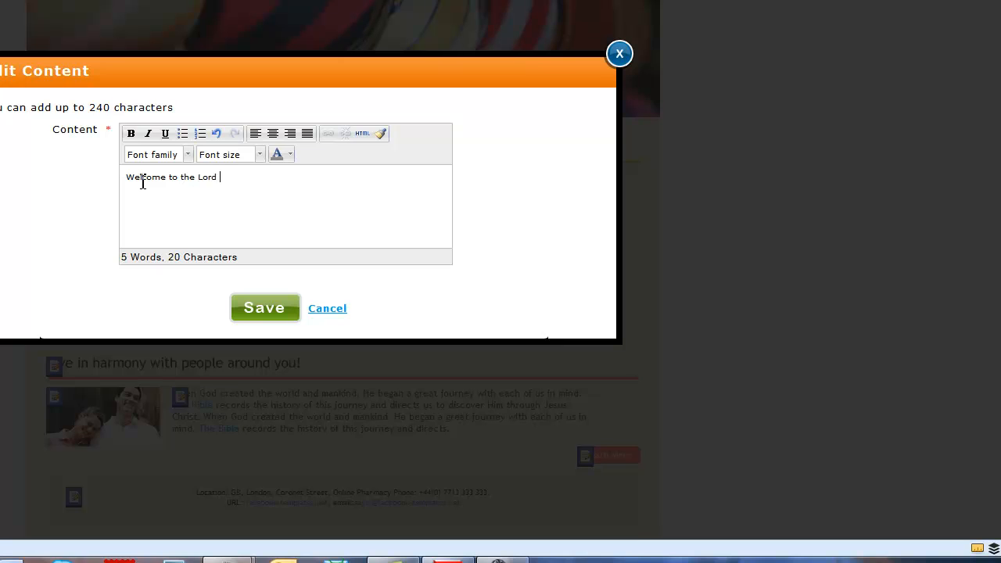
key("BackSpace")
key("BackSpace")
type("f the Ties Facebook Fan Page")
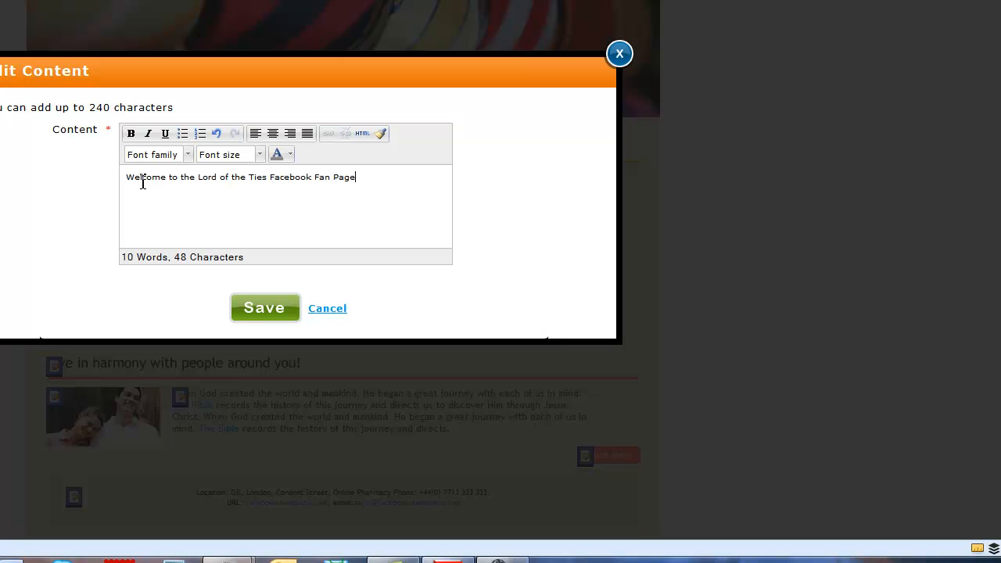
type(". We have a huge range of silk ties, nec")
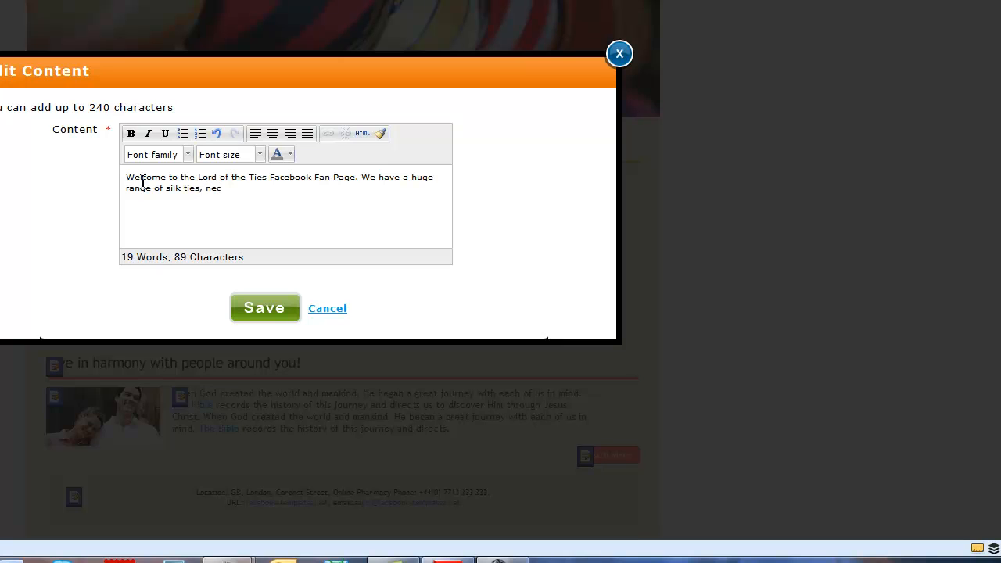
type("k ties and b")
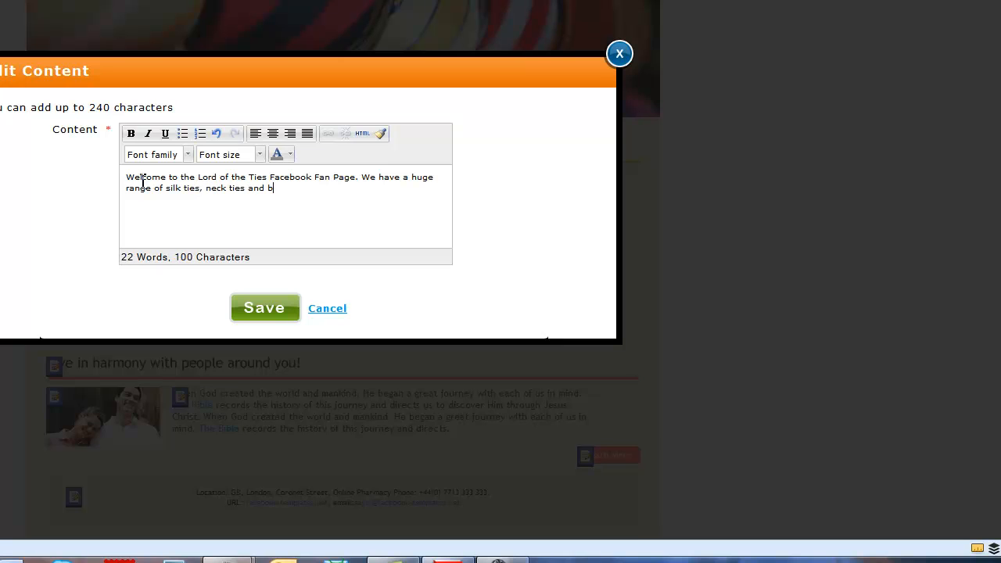
type("ow tier")
type("s so ")
type("please")
type(" feel free to")
type(" loo")
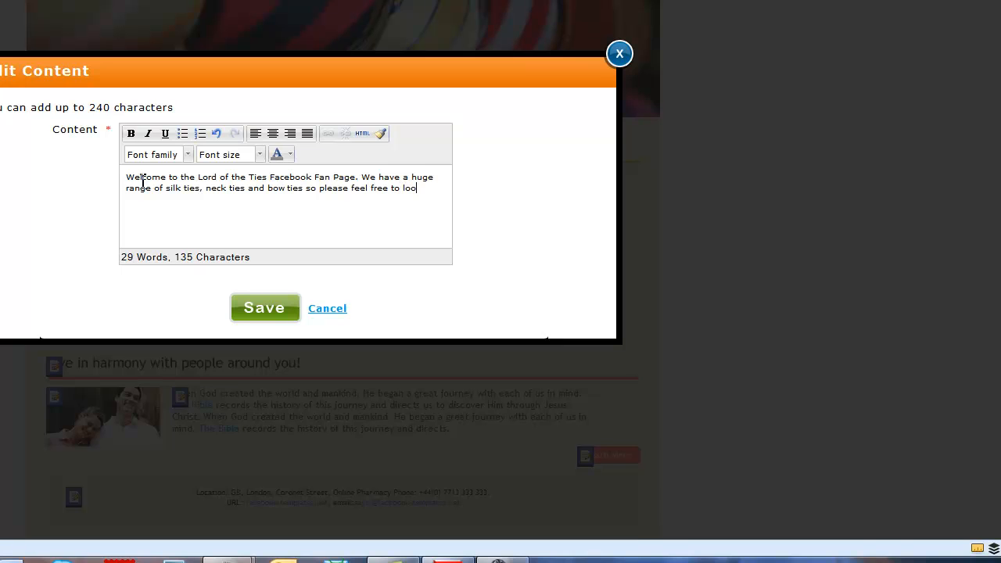
type("k around and thanks for visiting ")
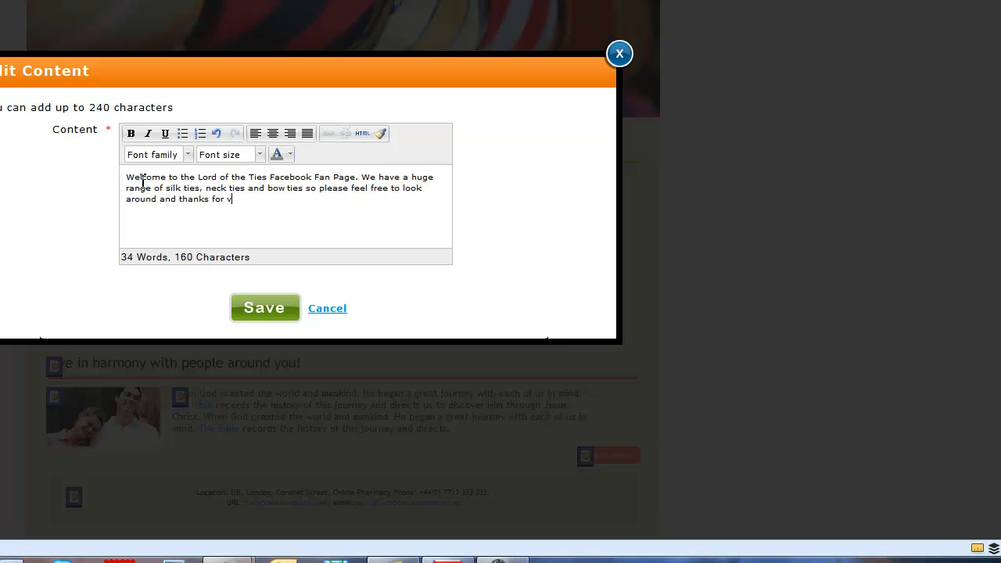
type(".")
key("BackSpace")
key("BackSpace")
type(".")
left_click_drag(198, 177, 270, 176)
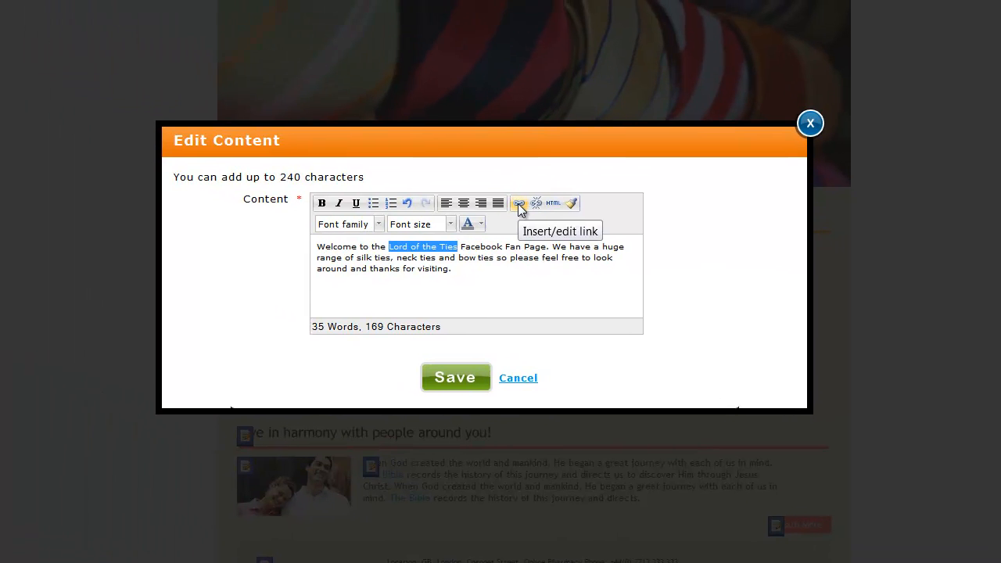
left_click(518, 203)
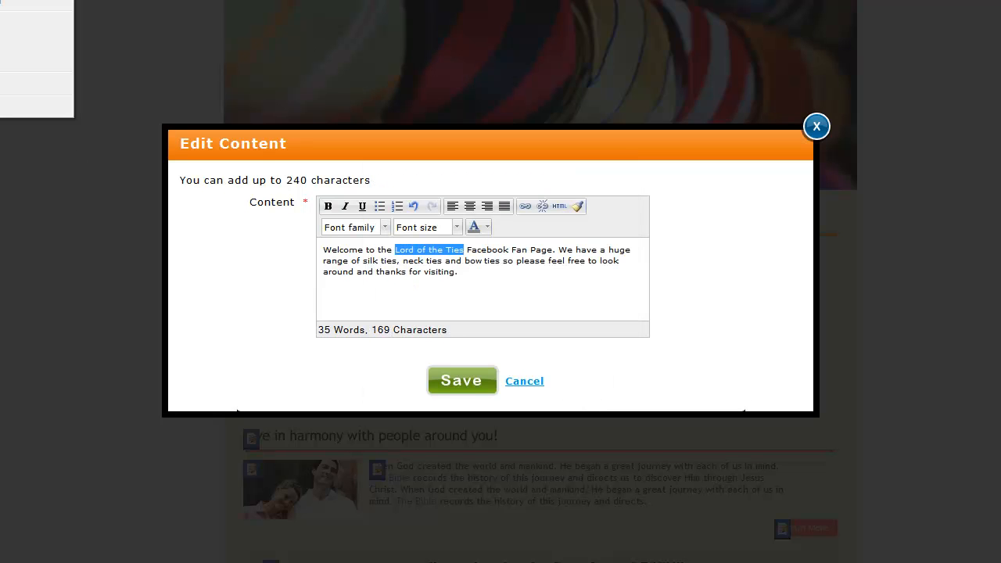
left_click(6, 41)
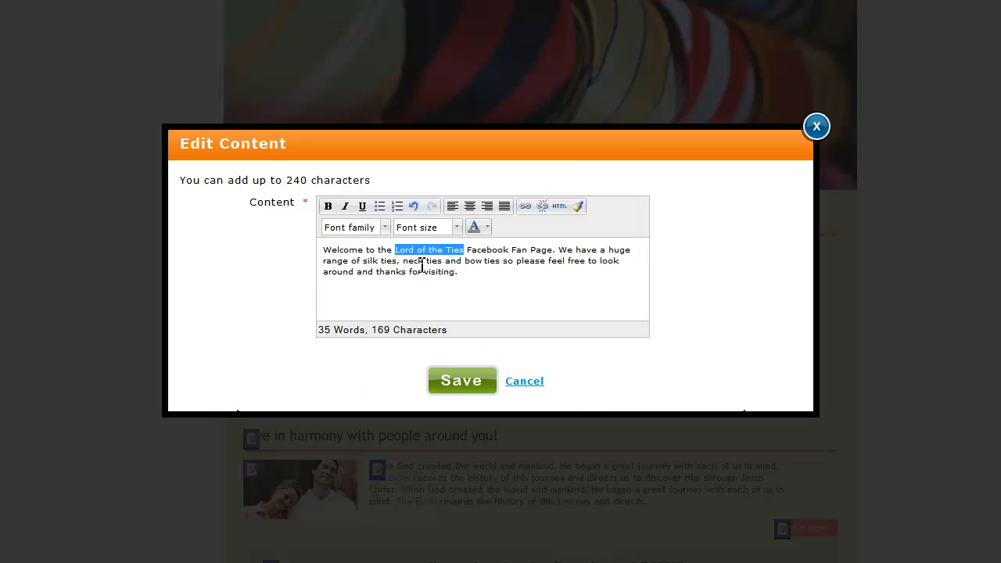
left_click(525, 207)
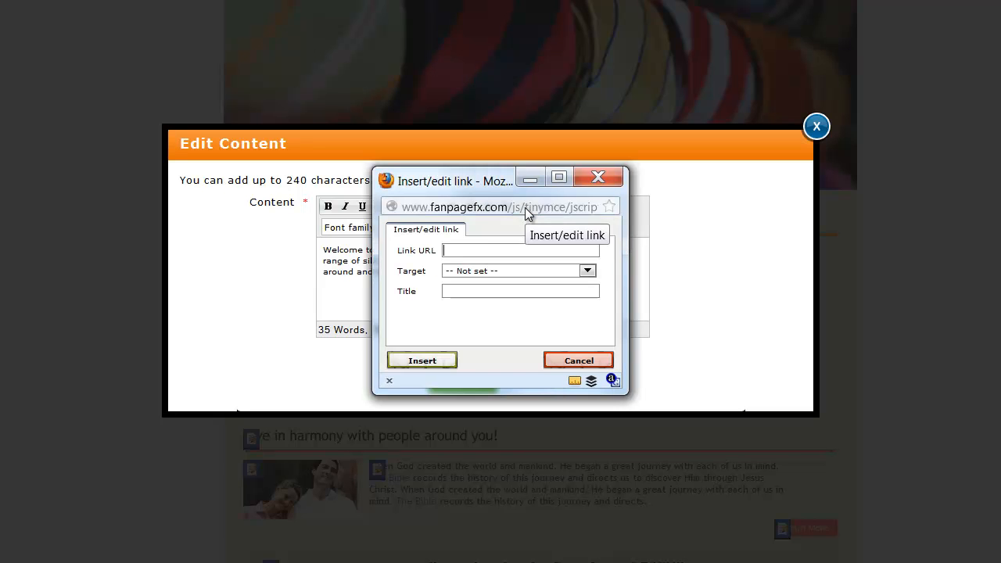
right_click(464, 251)
left_click(497, 343)
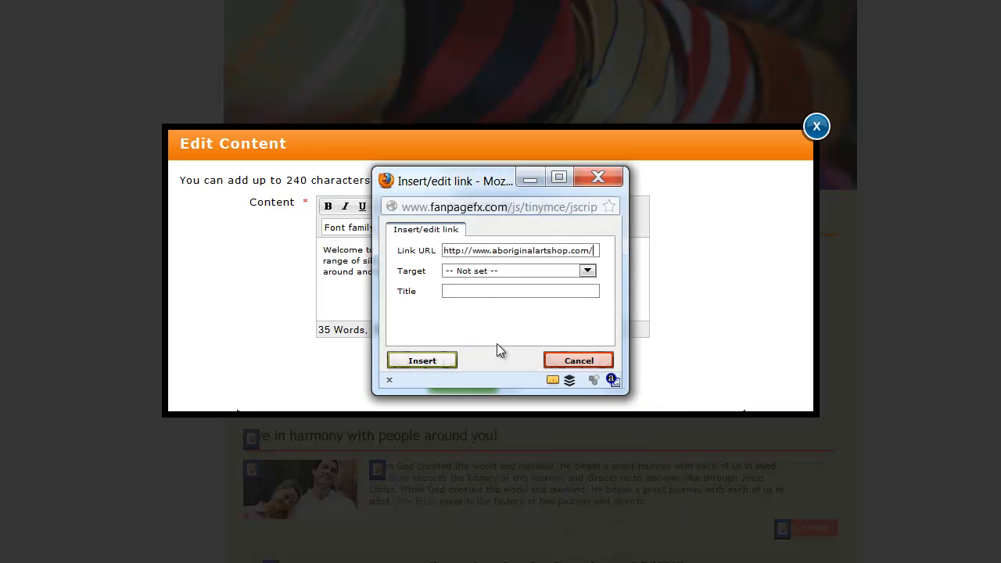
left_click(455, 327)
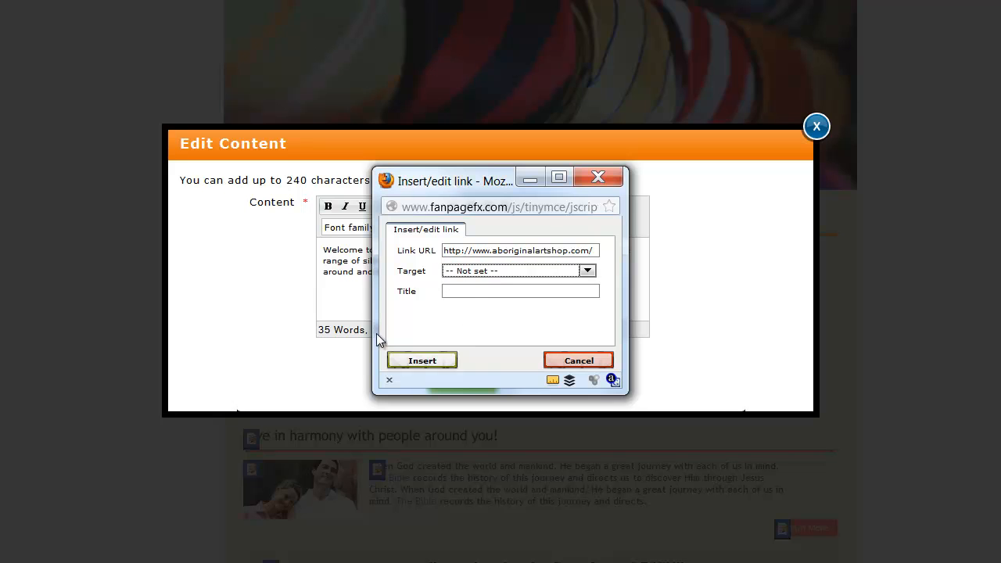
Make the link open in a new window with title 'Lord of the ties clearance stock website' and insert it.
left_click(491, 276)
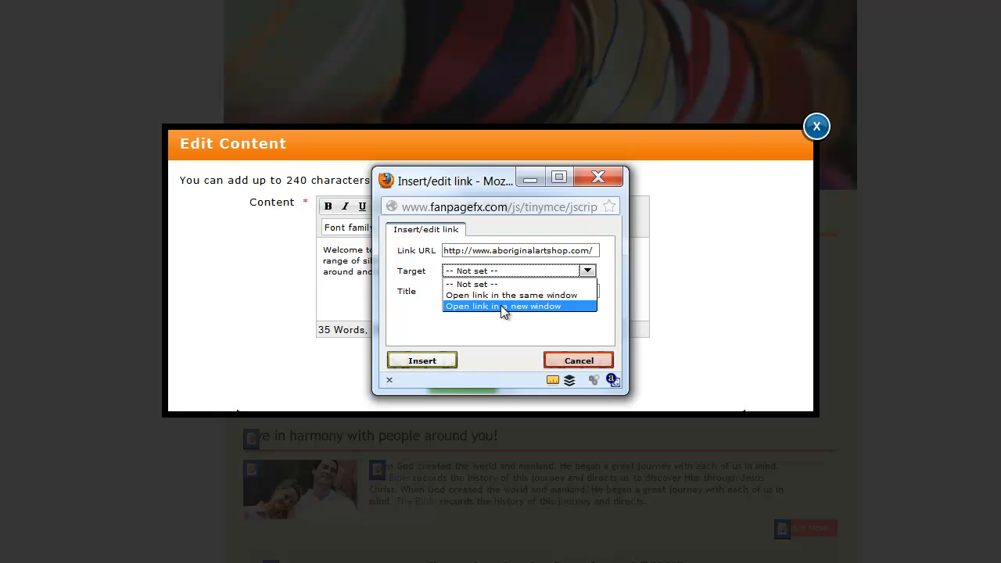
left_click(501, 305)
left_click(477, 290)
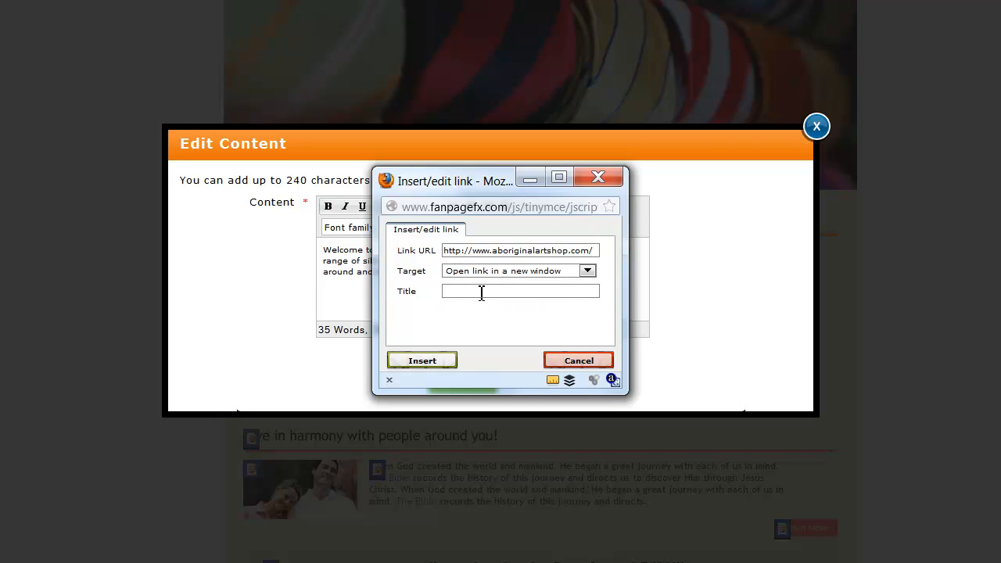
type("Lord of the ties sto")
key("BackSpace")
key("BackSpace")
key("BackSpace")
type("clearance stock website")
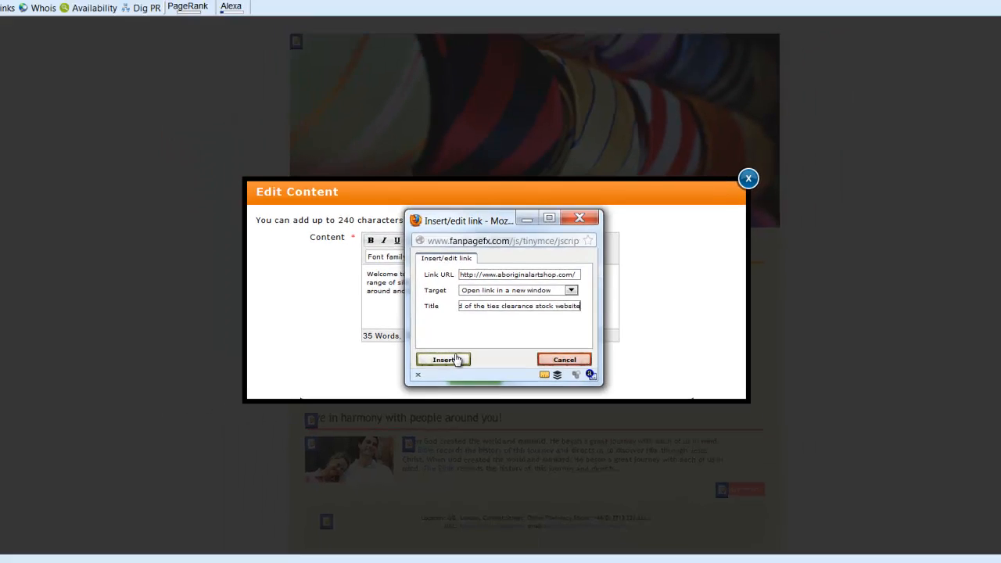
left_click(422, 360)
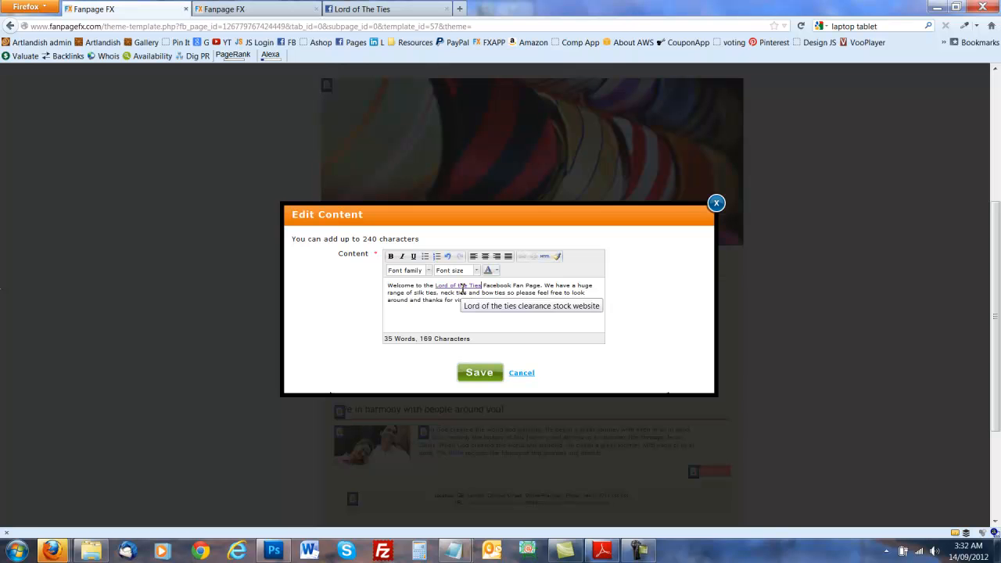
Colour the whole welcome text dark red.
left_click_drag(385, 284, 490, 314)
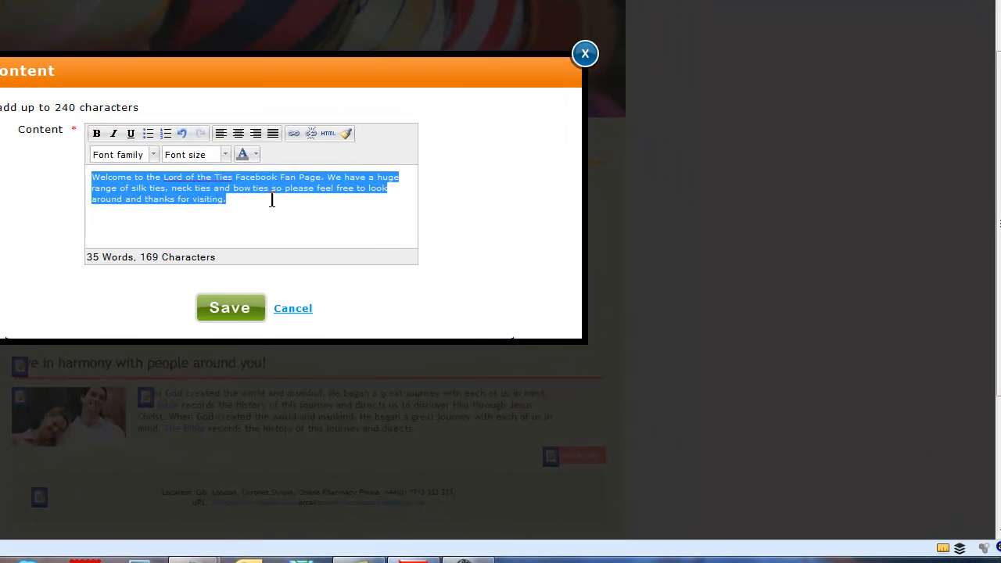
left_click(256, 154)
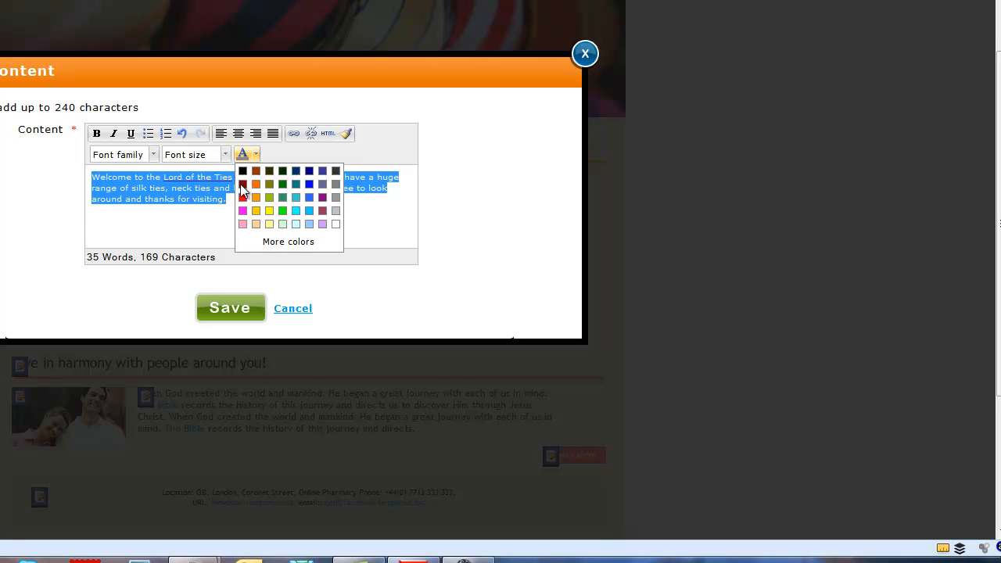
left_click(243, 184)
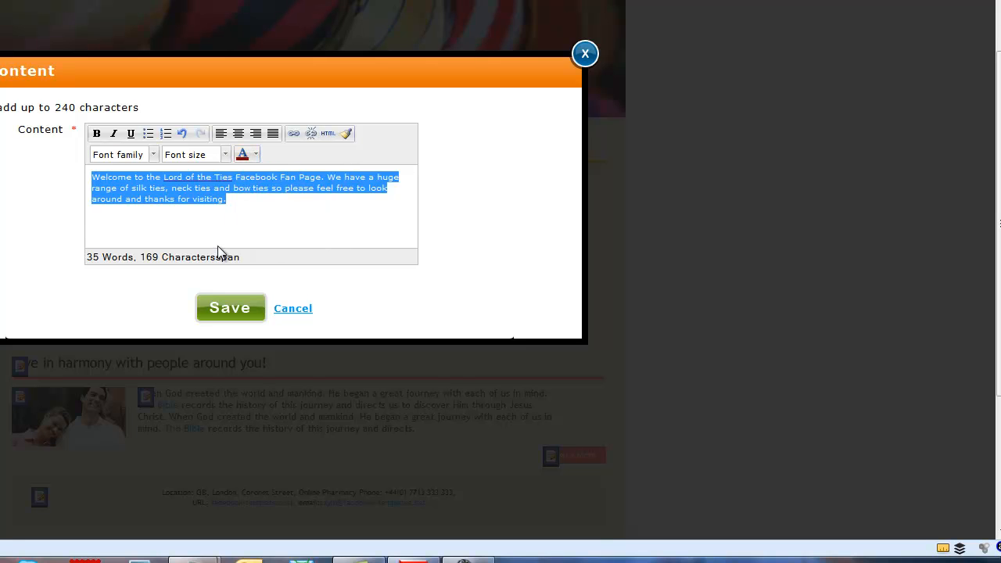
left_click(241, 205)
Toggle bold, italic and underline on and off again, leaving the paragraph unstyled.
left_click_drag(241, 201, 46, 185)
left_click(96, 133)
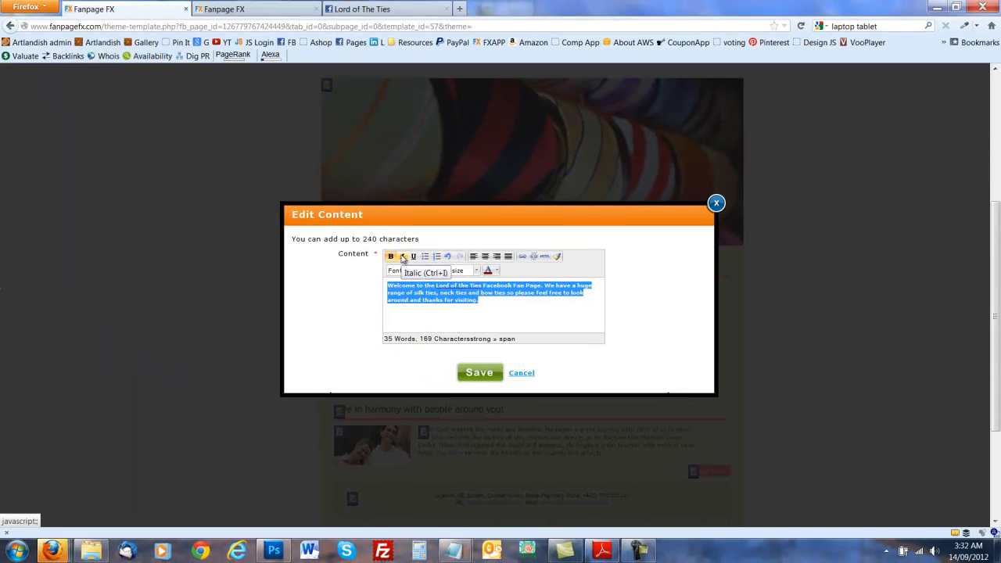
left_click(114, 134)
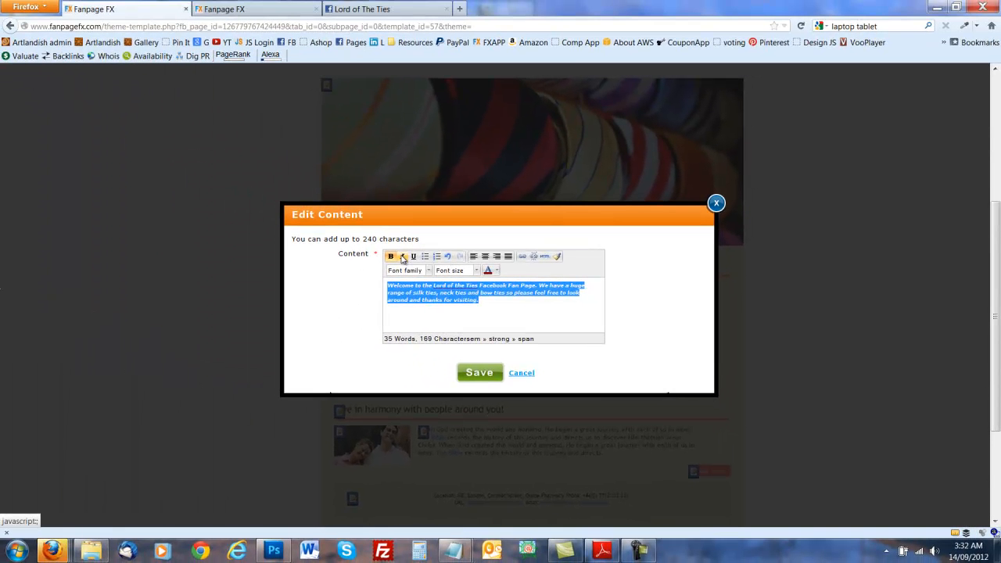
left_click(414, 259)
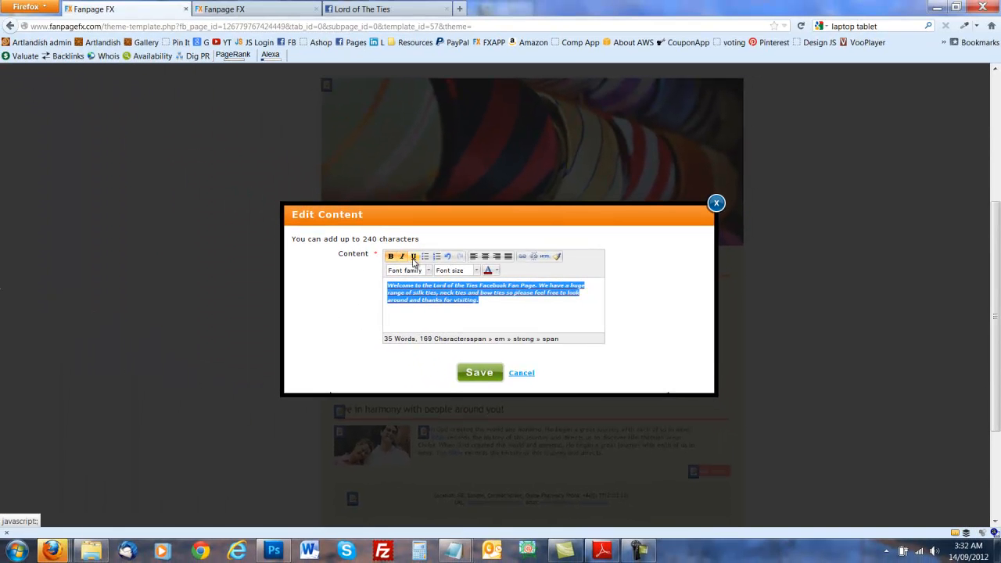
left_click(414, 259)
left_click(402, 258)
left_click(391, 257)
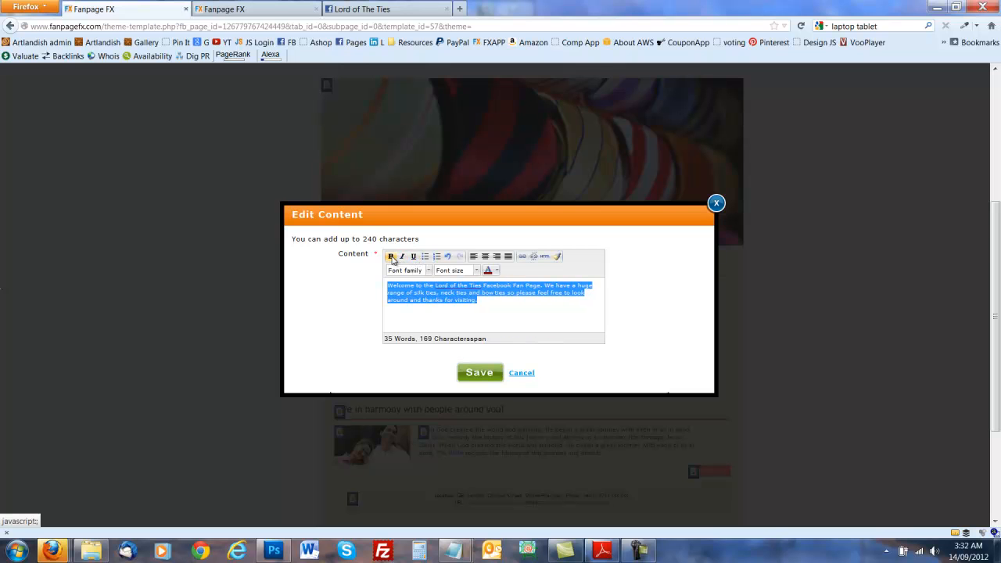
left_click(486, 306)
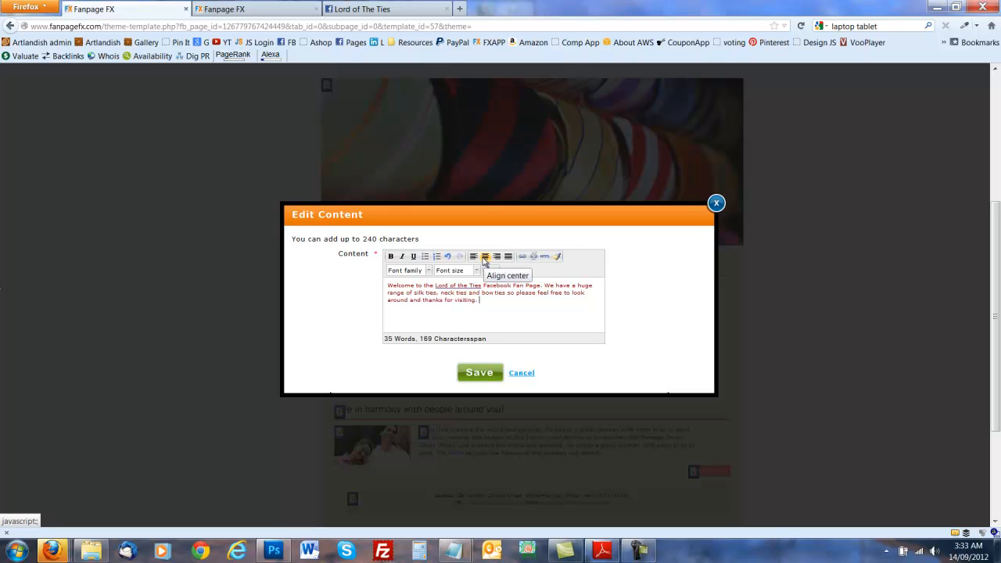
Set the welcome paragraph's font family to Verdana.
left_click(428, 271)
left_click(429, 272)
left_click_drag(478, 305, 389, 281)
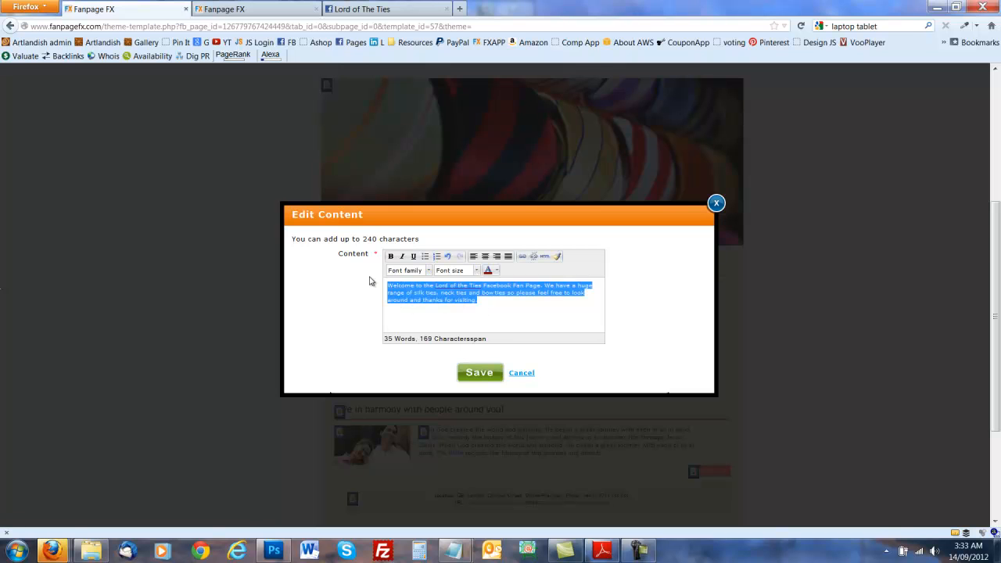
left_click(428, 271)
scroll(422, 321, "down", 1)
scroll(421, 323, "down", 1)
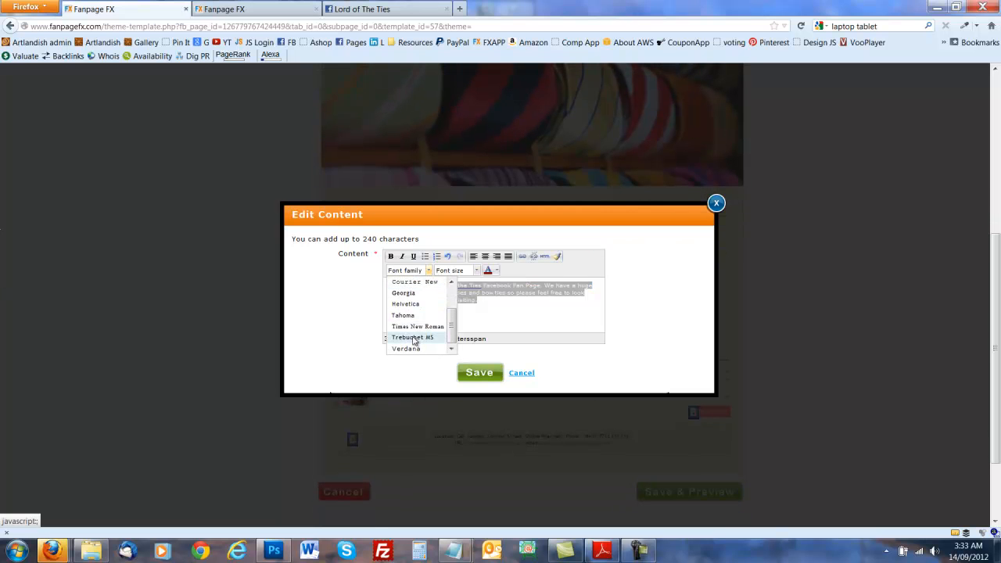
left_click(407, 350)
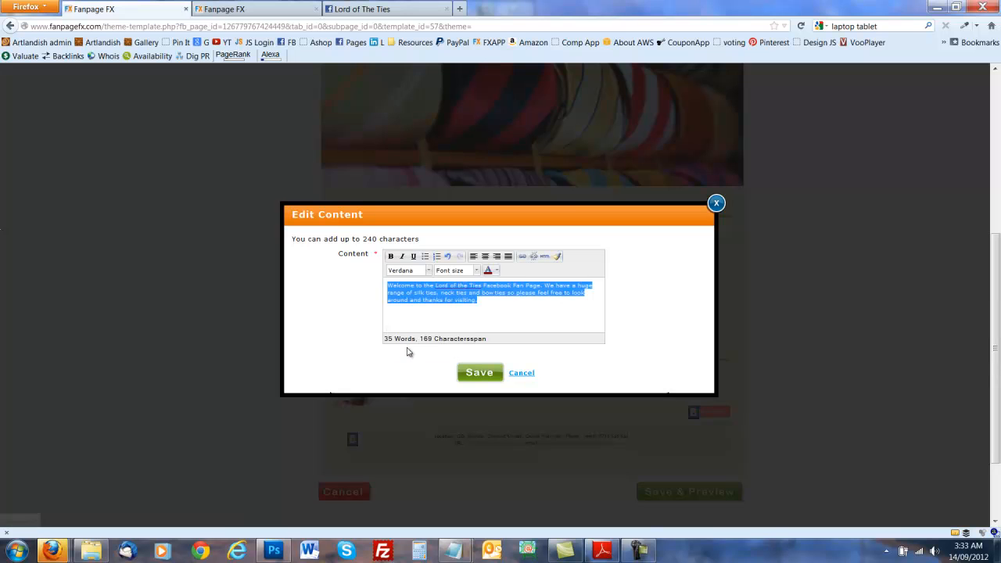
Set the font size to 3 (12pt) and save the welcome text.
left_click(477, 270)
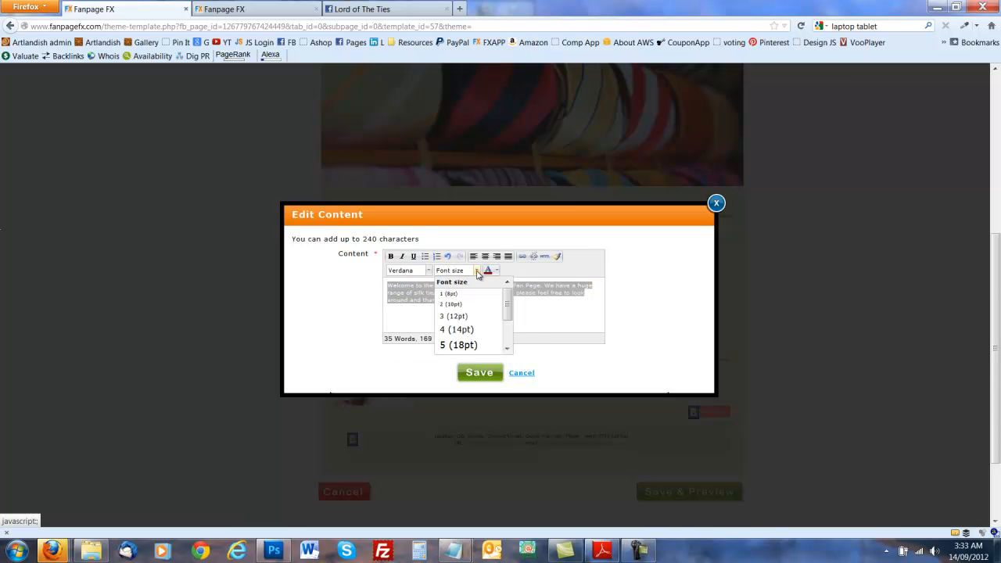
left_click(458, 329)
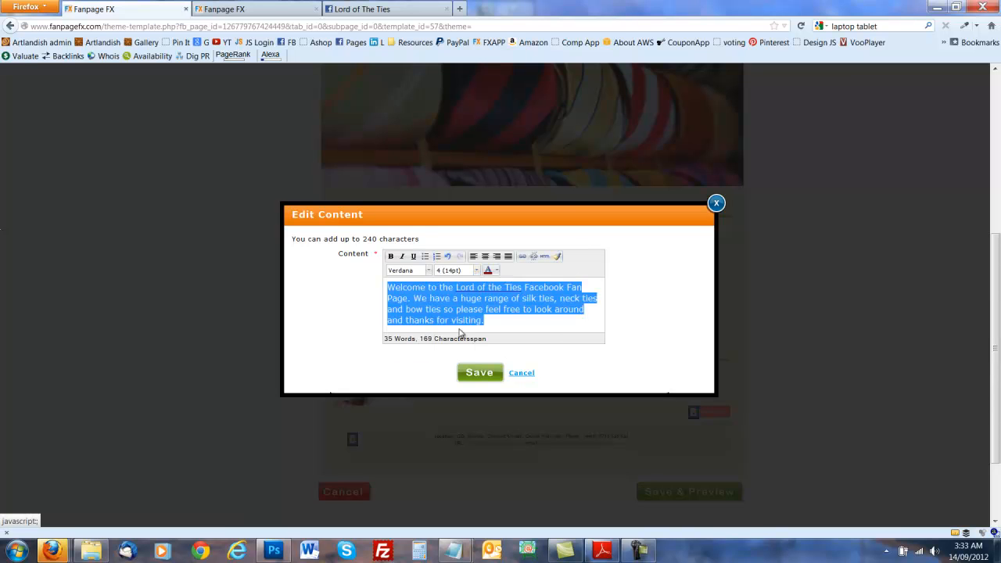
left_click(476, 271)
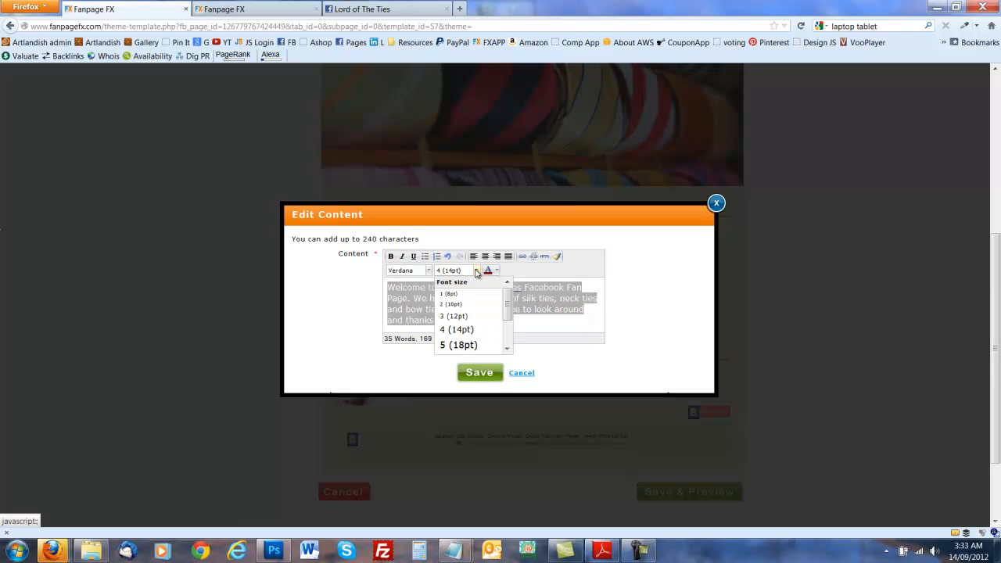
left_click(453, 316)
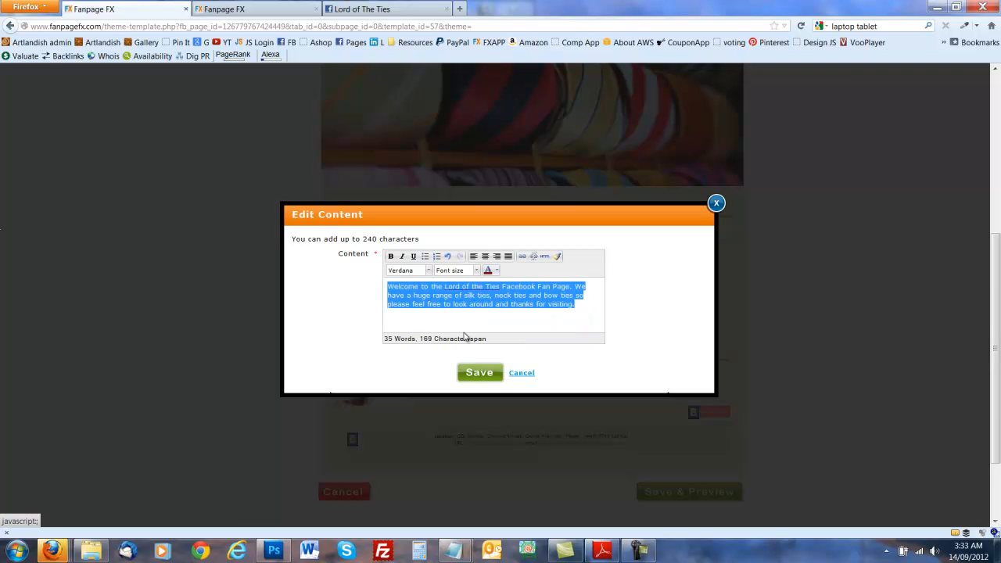
left_click(586, 309)
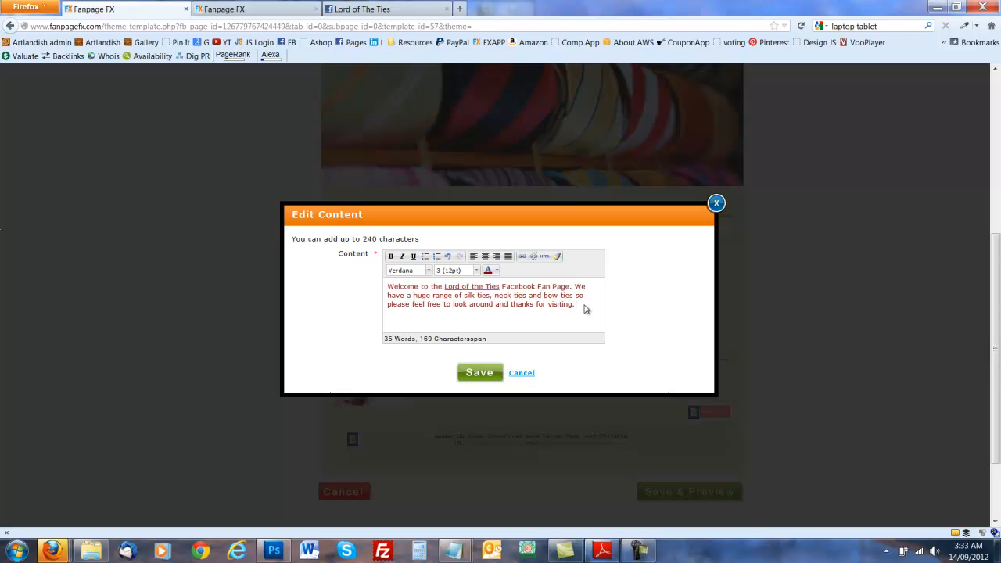
left_click(479, 373)
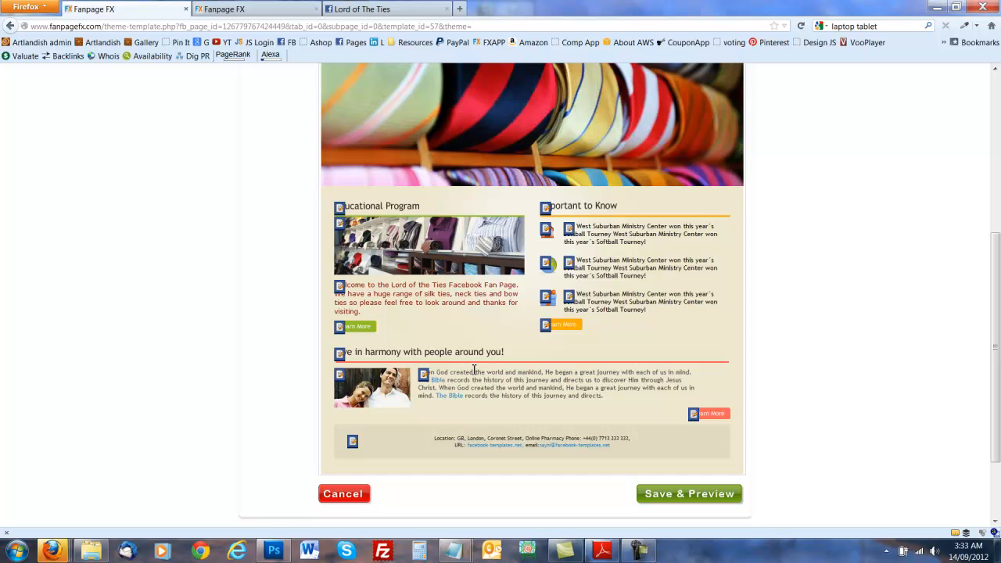
Edit and save the couple-photo paragraph against its 200-character limit, then close the right heading image editor unchanged.
left_click(423, 376)
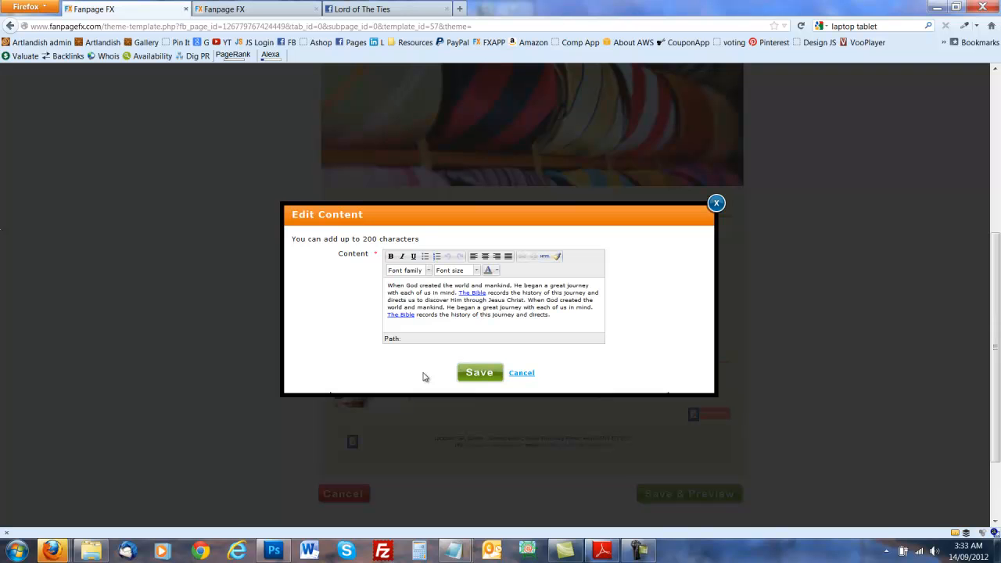
left_click(476, 374)
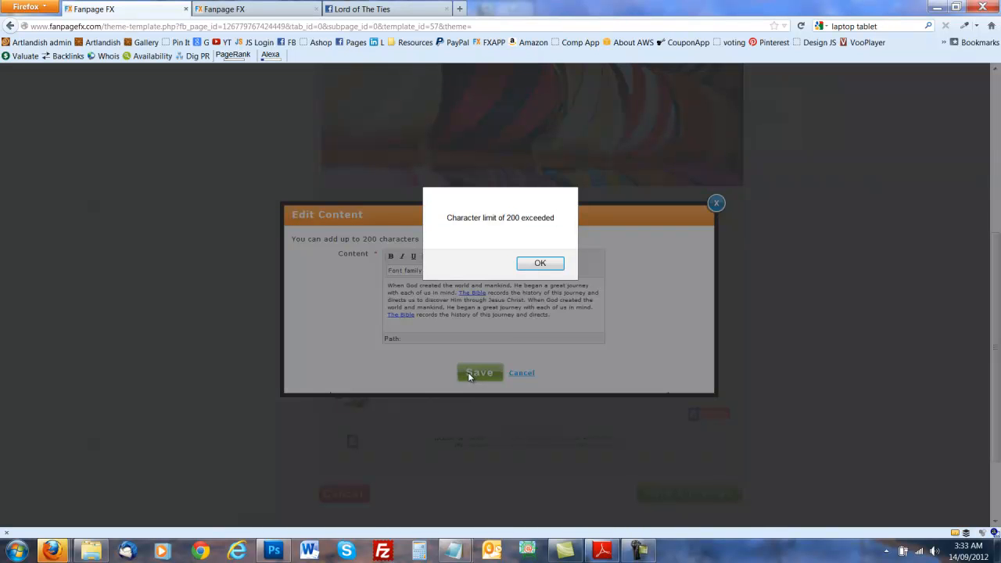
left_click(533, 264)
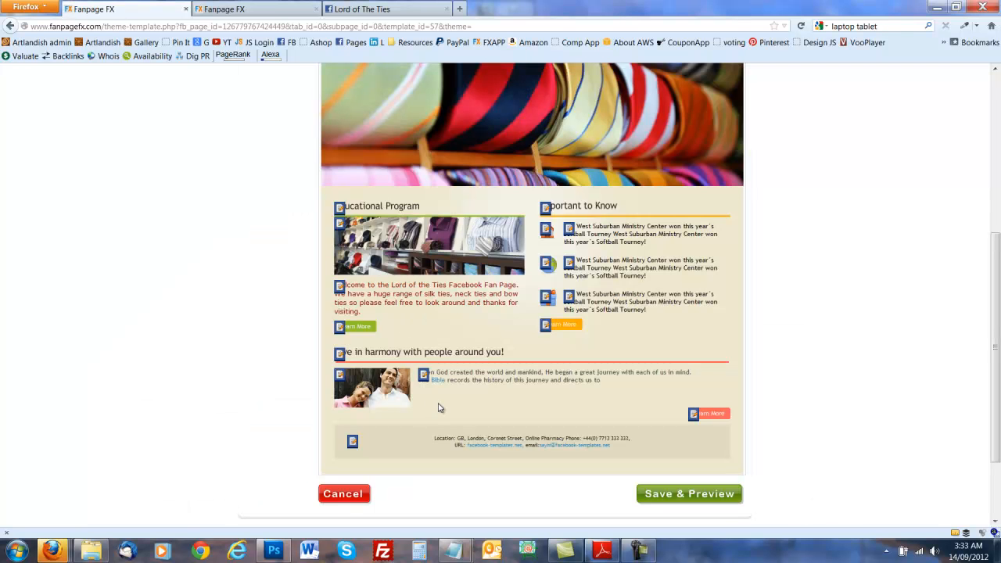
left_click(544, 211)
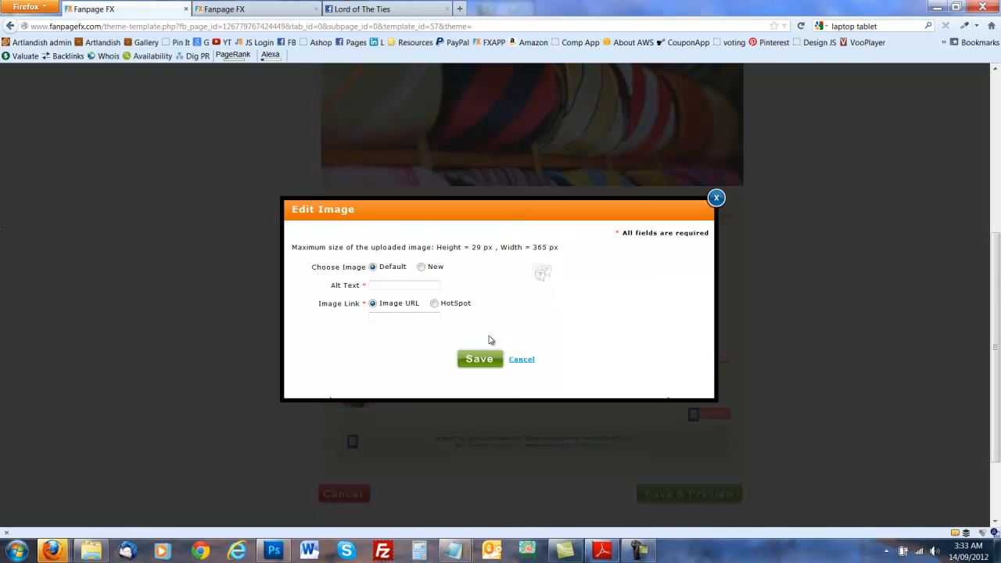
left_click(522, 360)
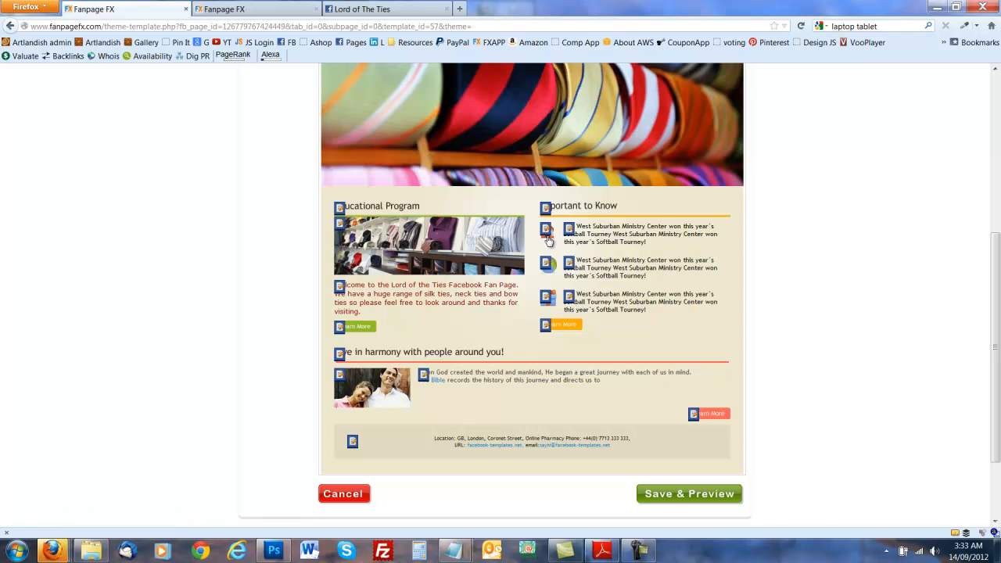
Cut the Softball Tourney news item's text to just 'The' after hitting its 70-character limit.
left_click(571, 302)
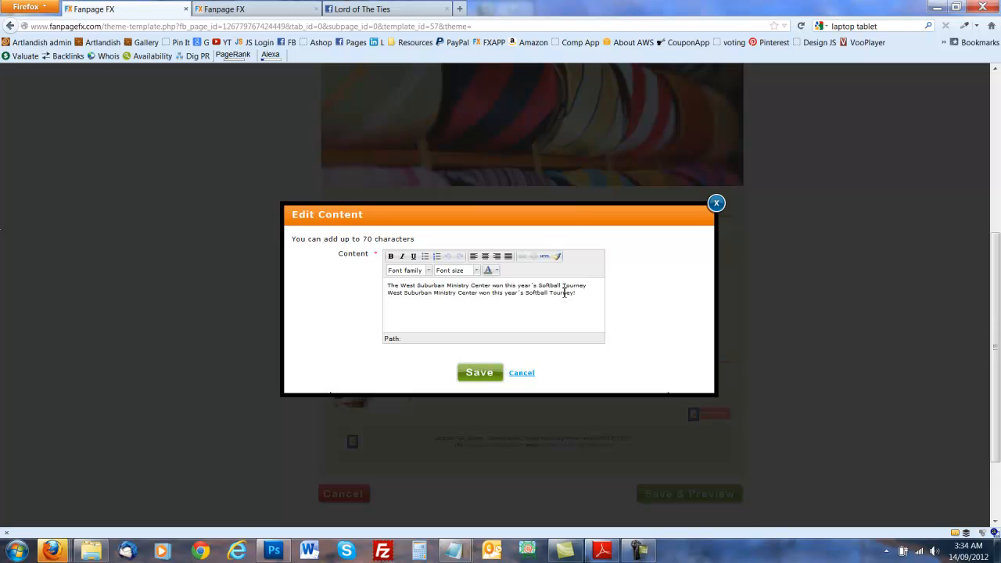
left_click(574, 292)
left_click(542, 267)
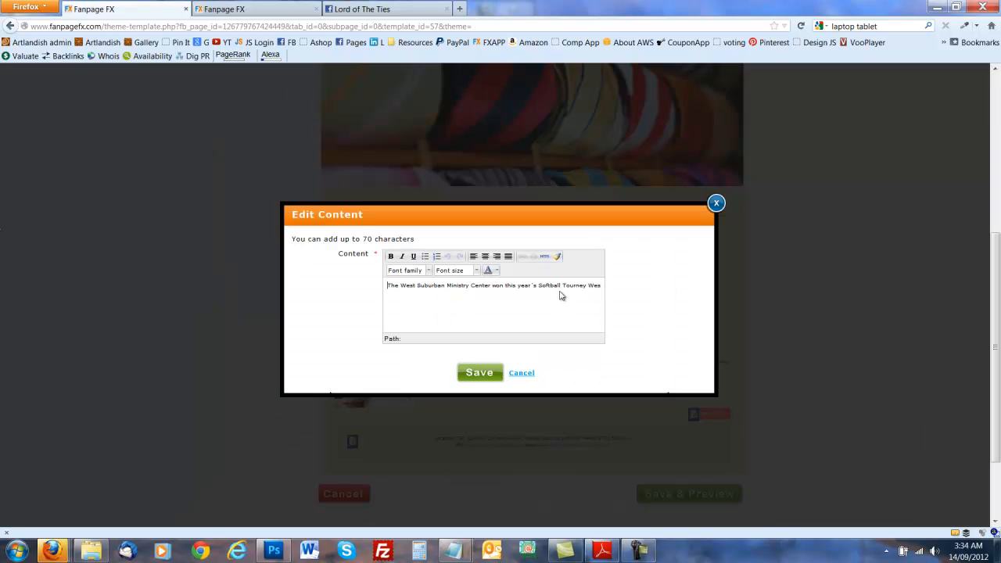
left_click_drag(600, 285, 403, 288)
key("BackSpace")
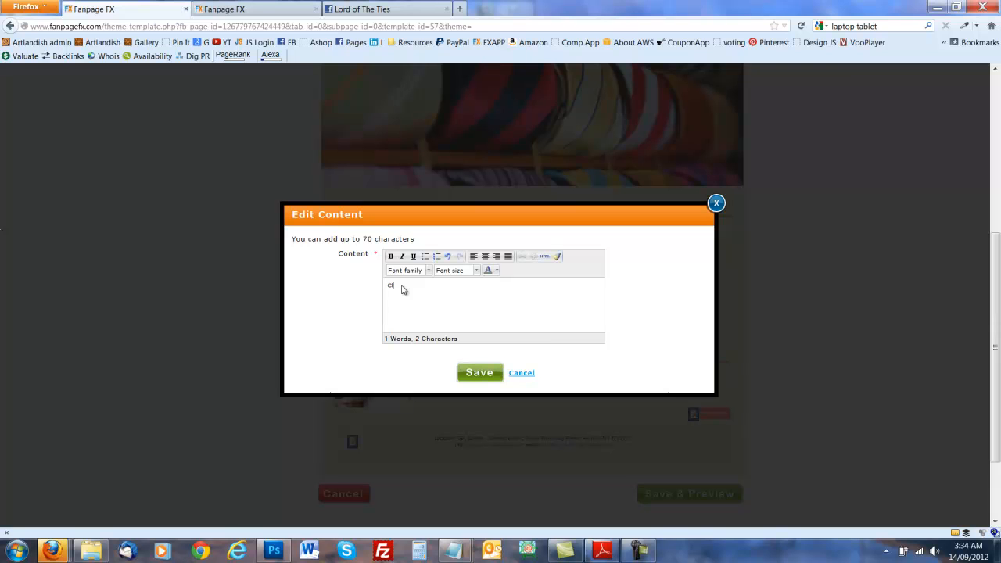
Finish typing 'Click here to view our whole range of gift ties!' and select 'Click here'.
type("k here")
type("ties!")
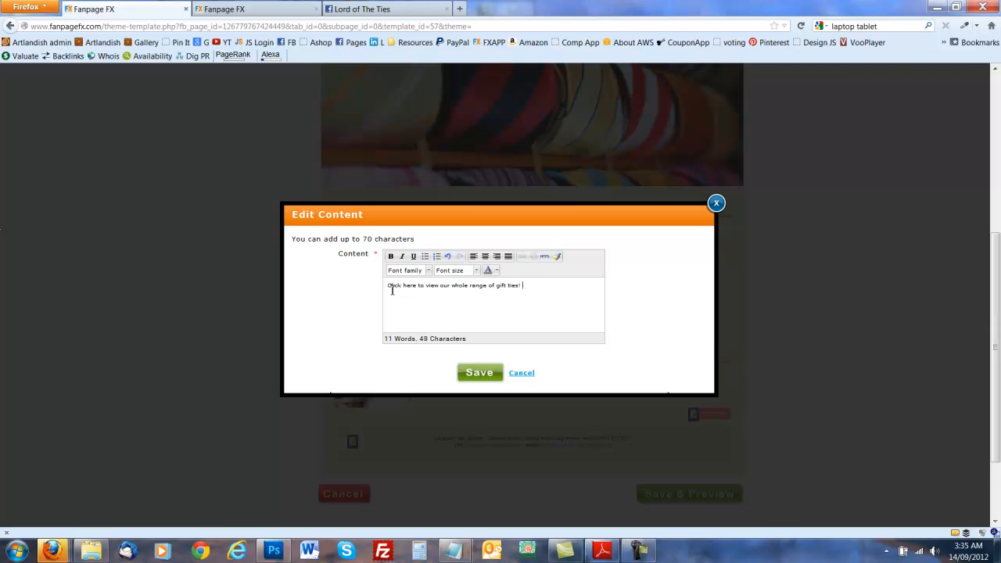
left_click_drag(387, 286, 416, 289)
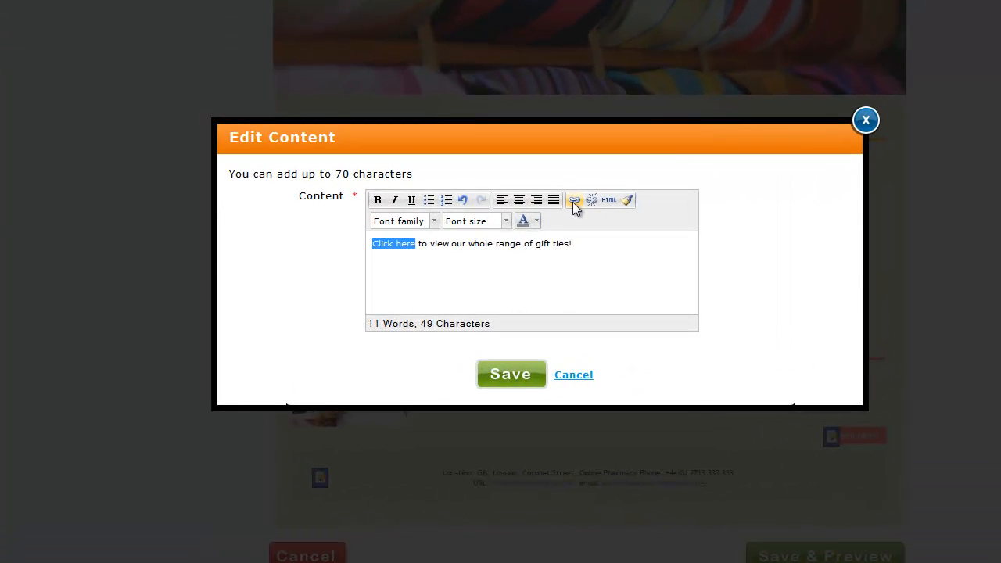
Link 'Click here' to the justsocial terms-of-service page in a new window, titled 'Gift Tiews', and save.
left_click(522, 256)
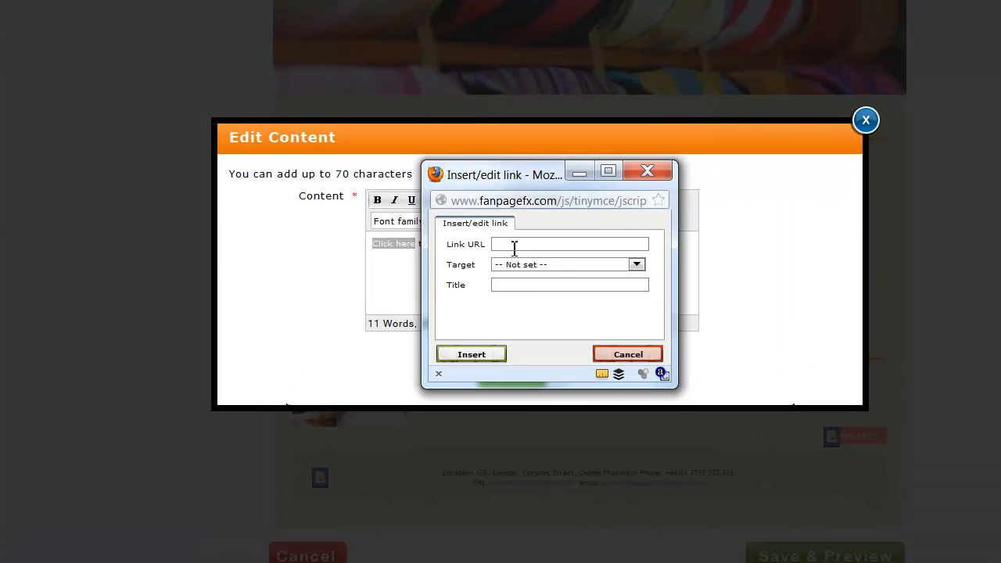
type("http:")
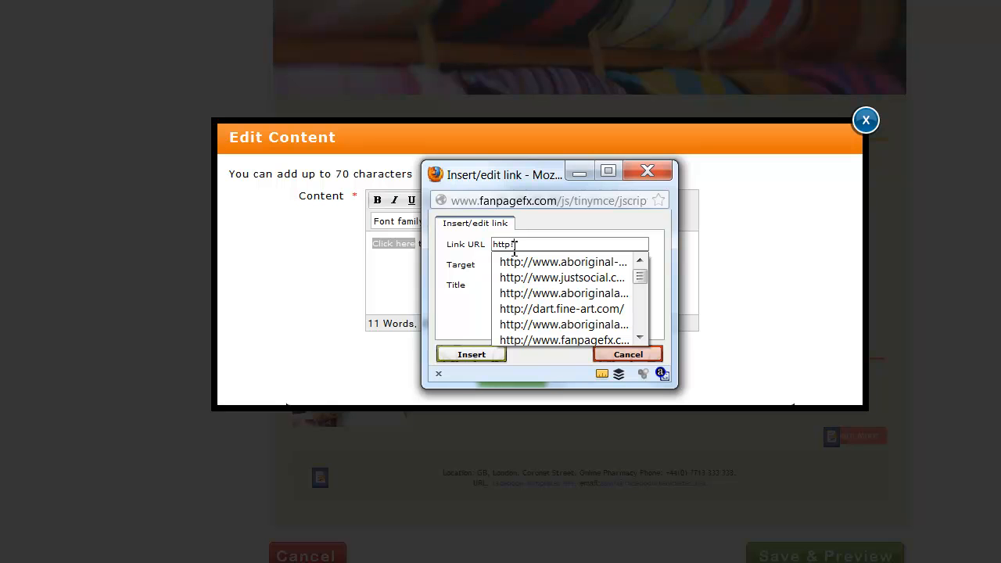
key("Down")
key("Down")
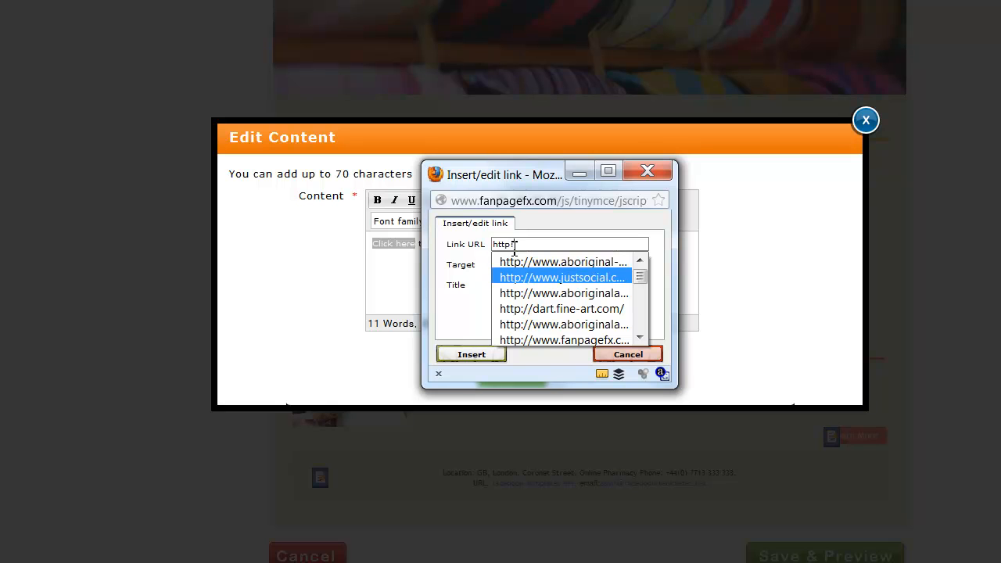
key("Return")
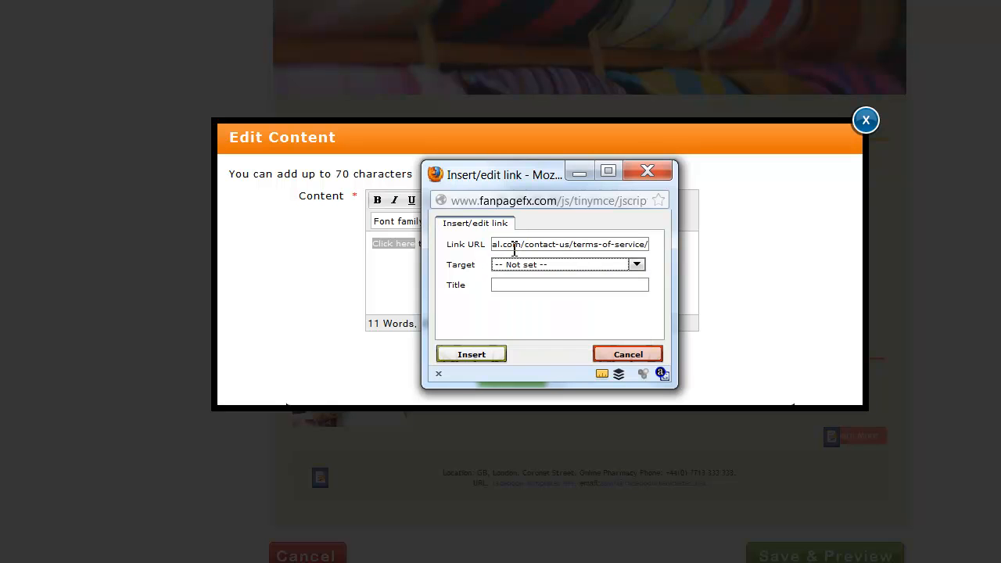
left_click(547, 266)
left_click(556, 301)
left_click(544, 286)
type("Gift")
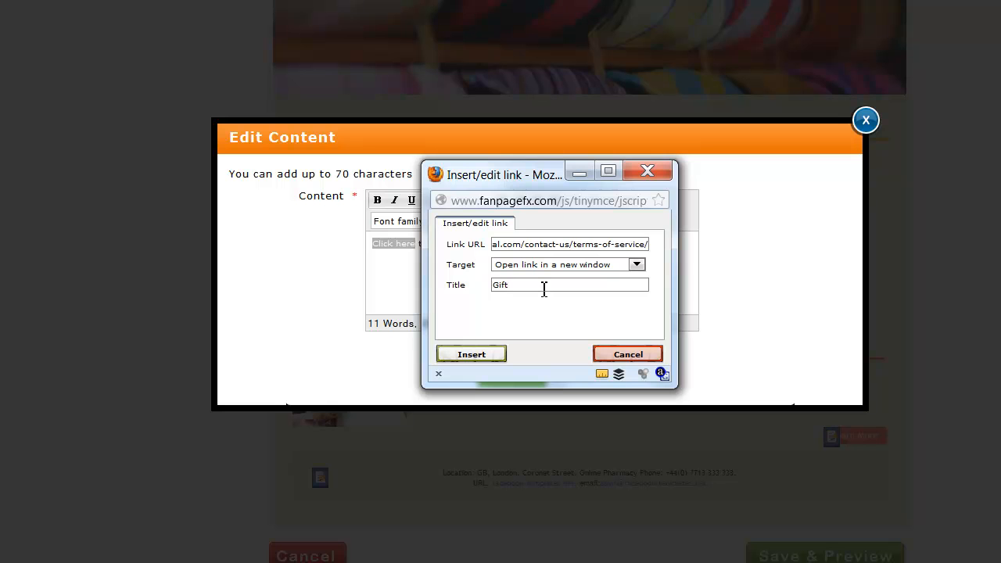
type(" Tiews")
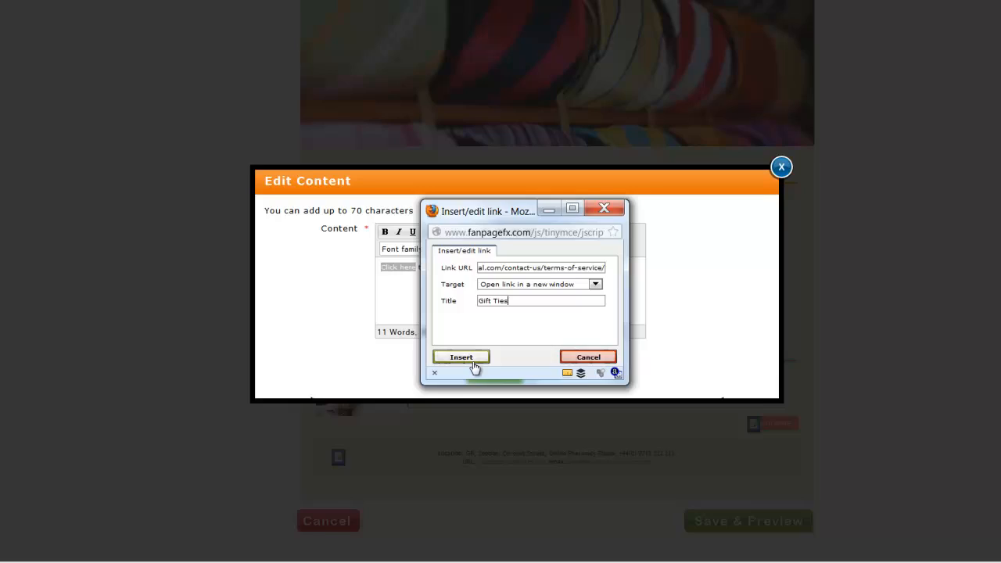
left_click(472, 354)
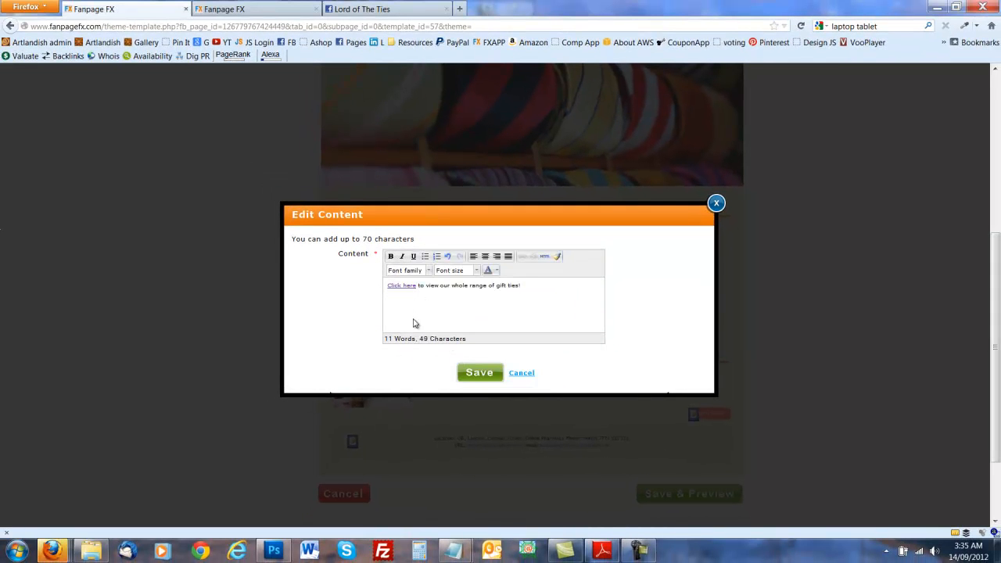
left_click(479, 373)
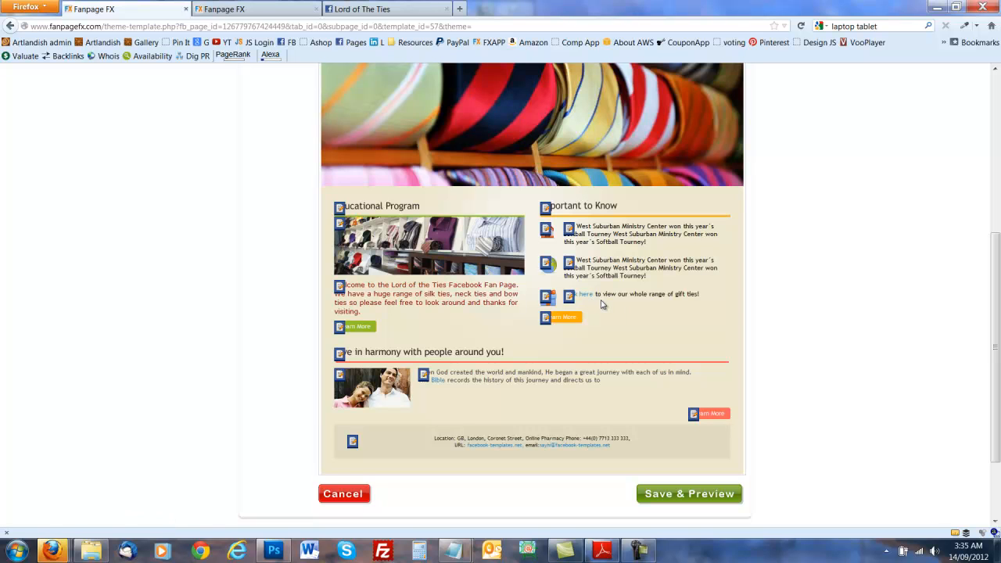
Upload bizman.png as the new list icon with alt text 'Business ties'.
left_click(544, 266)
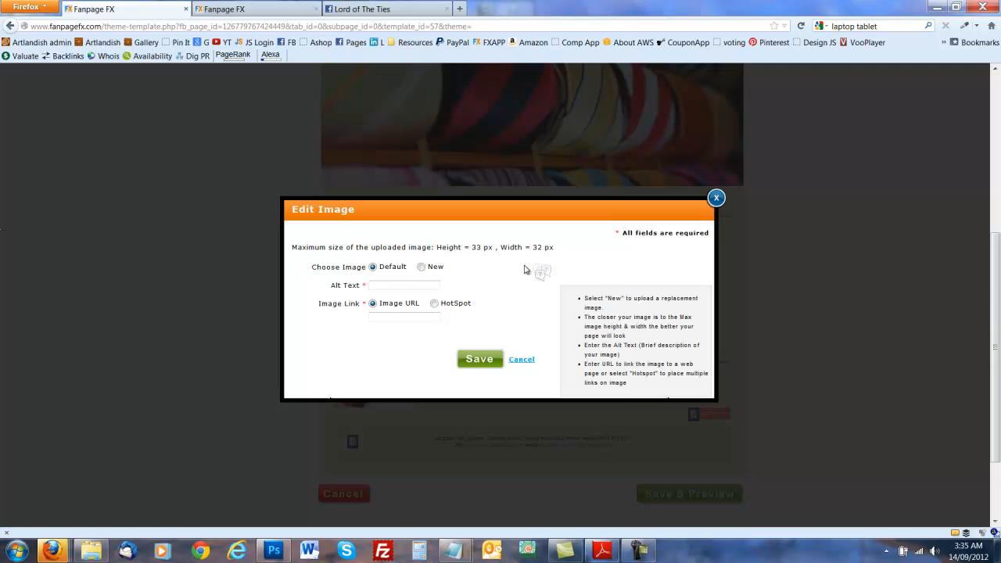
left_click(421, 267)
left_click(459, 287)
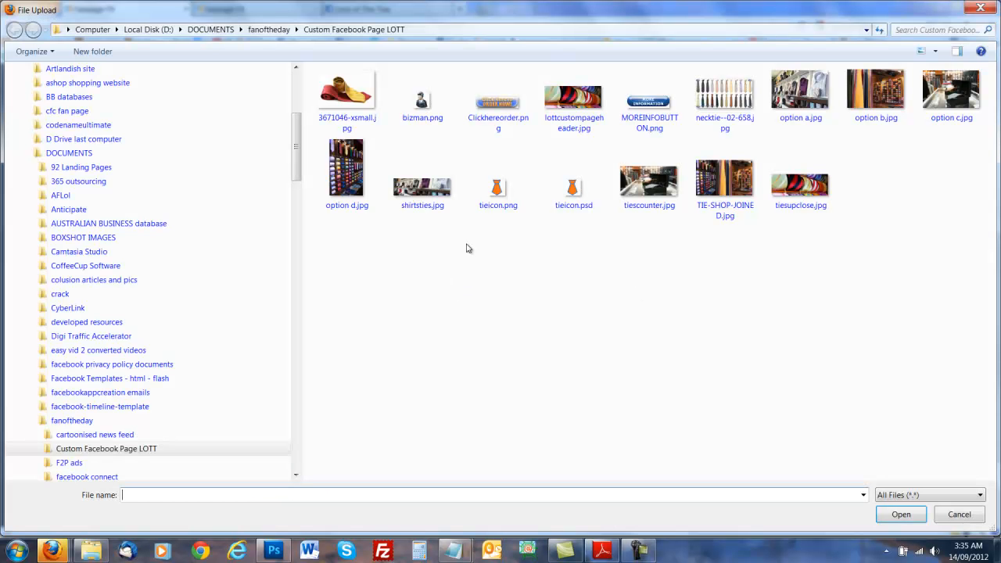
double_click(421, 107)
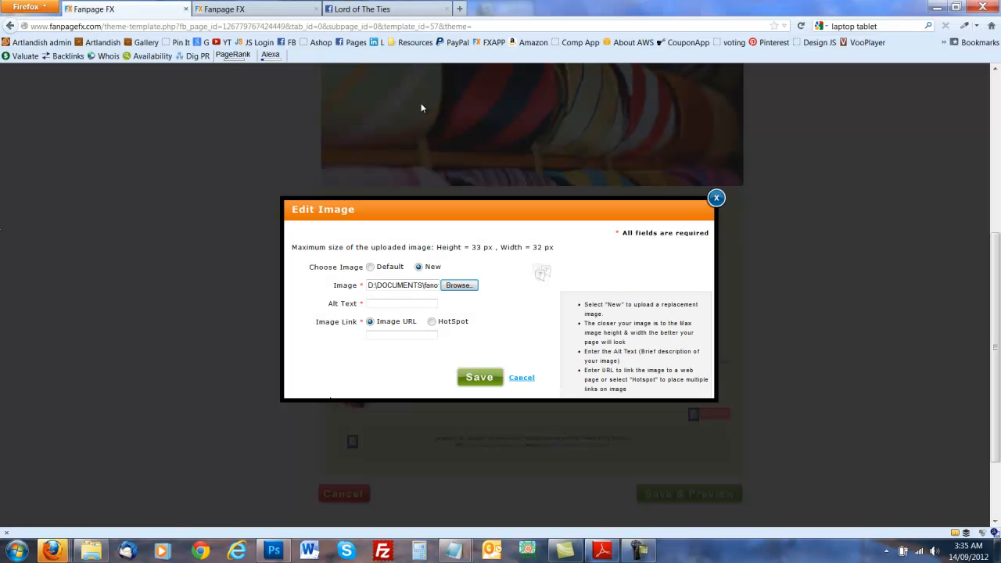
left_click(386, 303)
type("Busdiiness ties")
left_click(375, 337)
Copy the Lord of The Ties Facebook page address into the icon's link and save it.
left_click(368, 9)
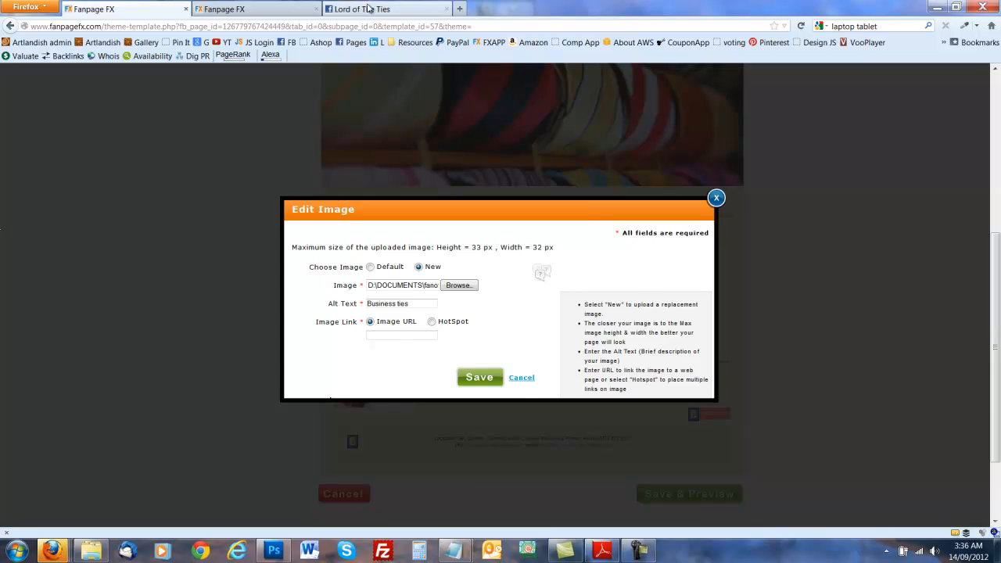
left_click(143, 26)
right_click(143, 25)
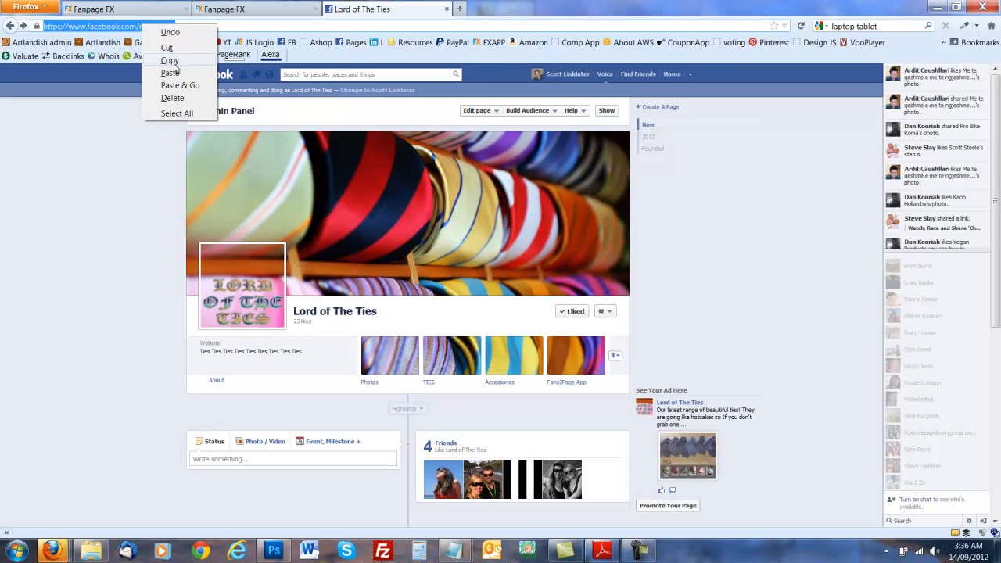
left_click(174, 63)
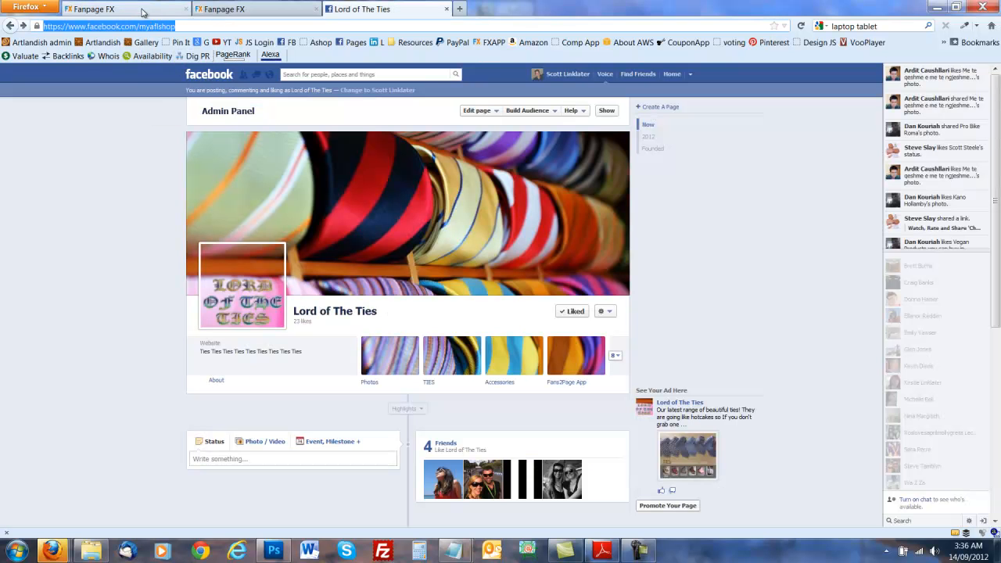
left_click(222, 8)
left_click(117, 9)
left_click(383, 335)
right_click(386, 335)
left_click(414, 393)
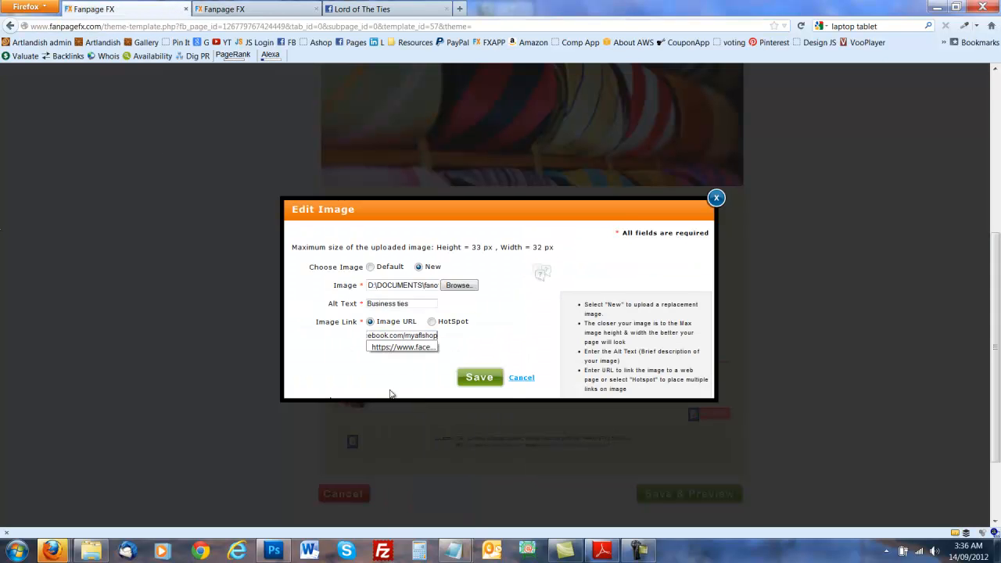
left_click(474, 386)
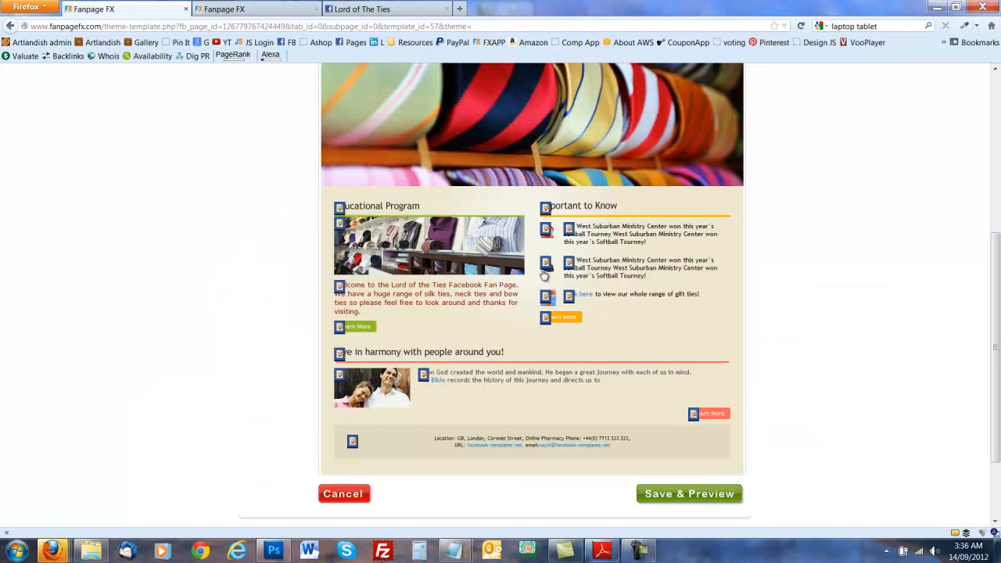
Choose tieicon.png as the new image for the first list item's icon.
scroll(546, 273, "up", 7)
scroll(547, 276, "down", 4)
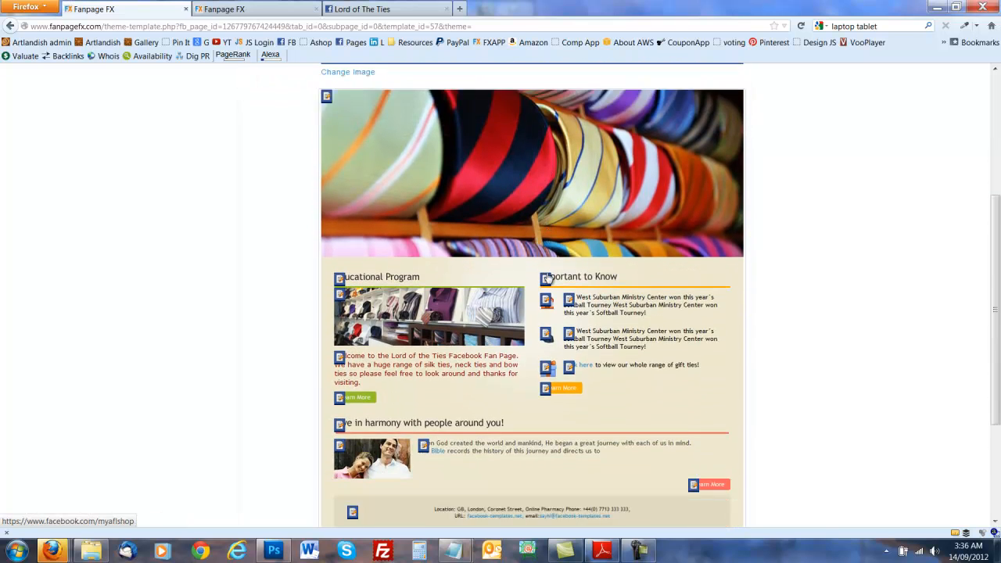
scroll(546, 277, "down", 2)
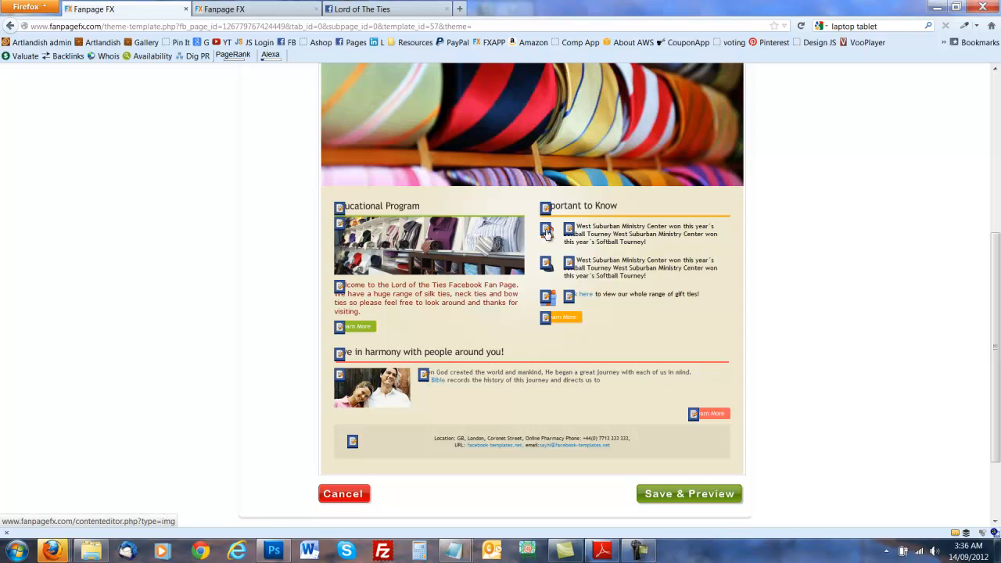
left_click(546, 232)
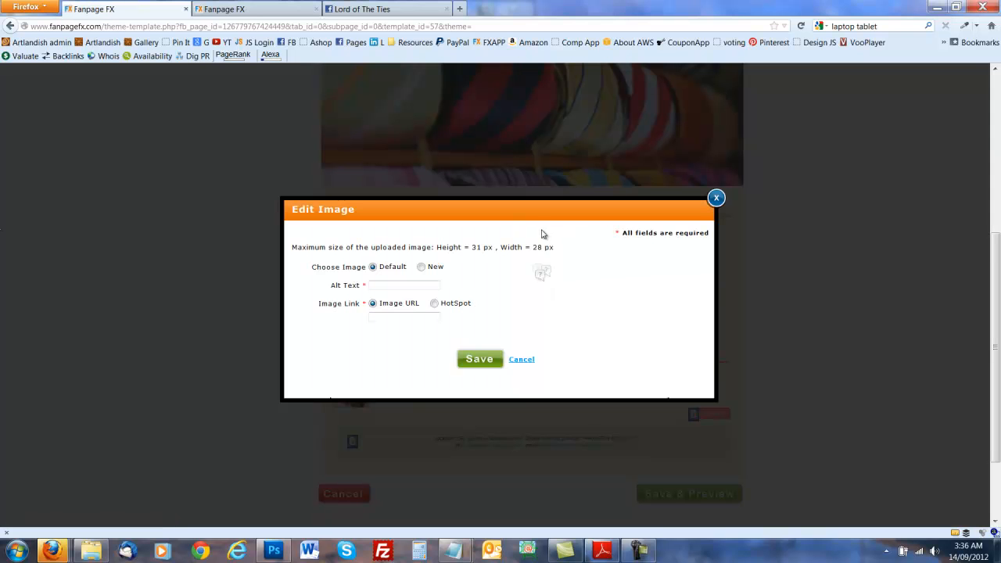
left_click(420, 267)
left_click(457, 286)
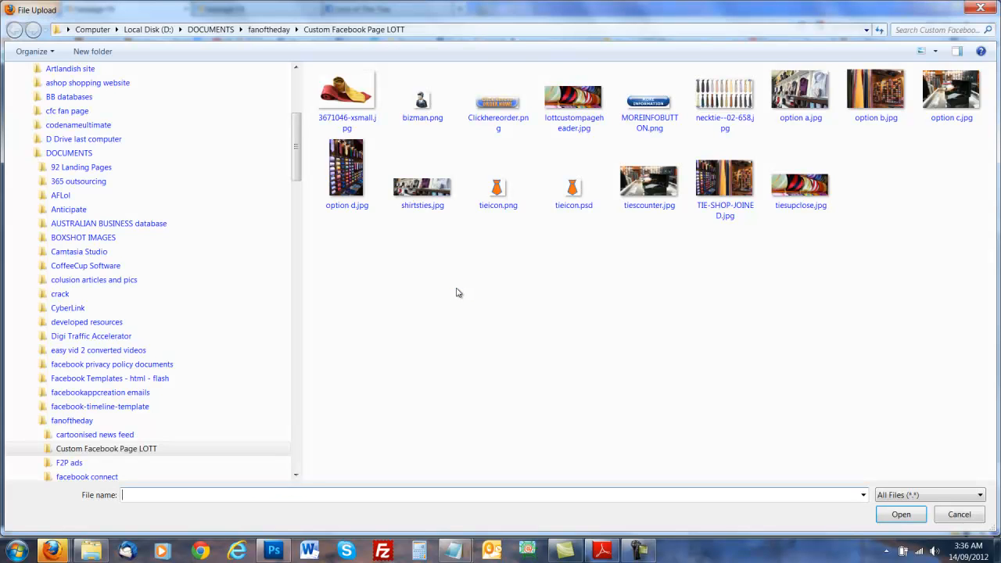
double_click(498, 194)
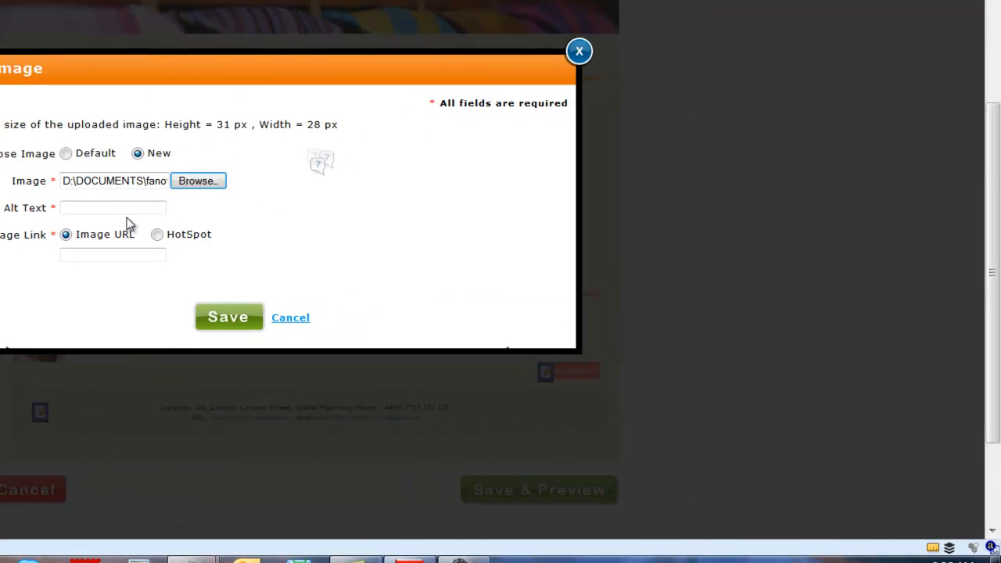
Enter alt text 'Ties for all occasions', paste the Facebook link, and save; it's rejected as too large.
left_click(409, 305)
type("T")
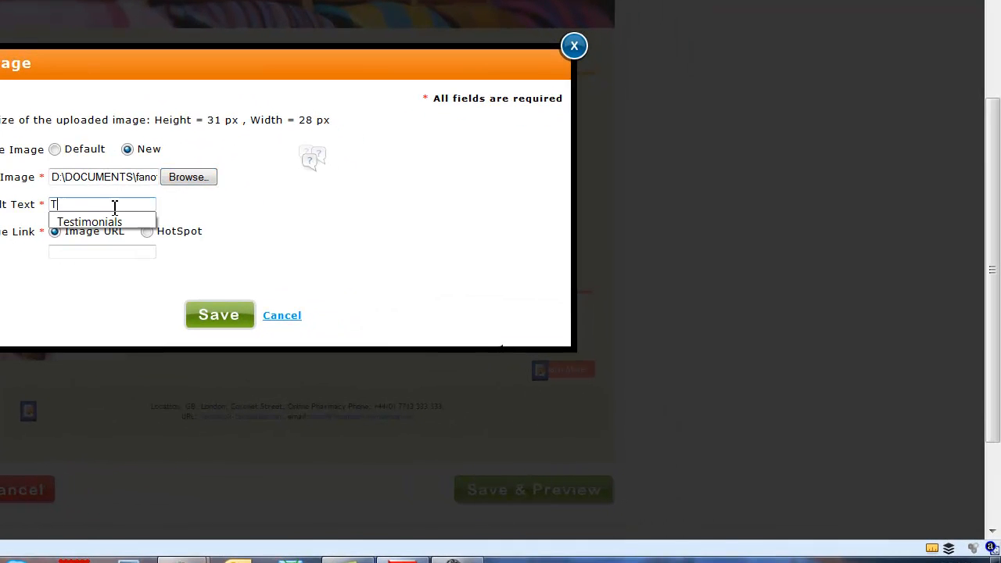
type("ies Tiesa")
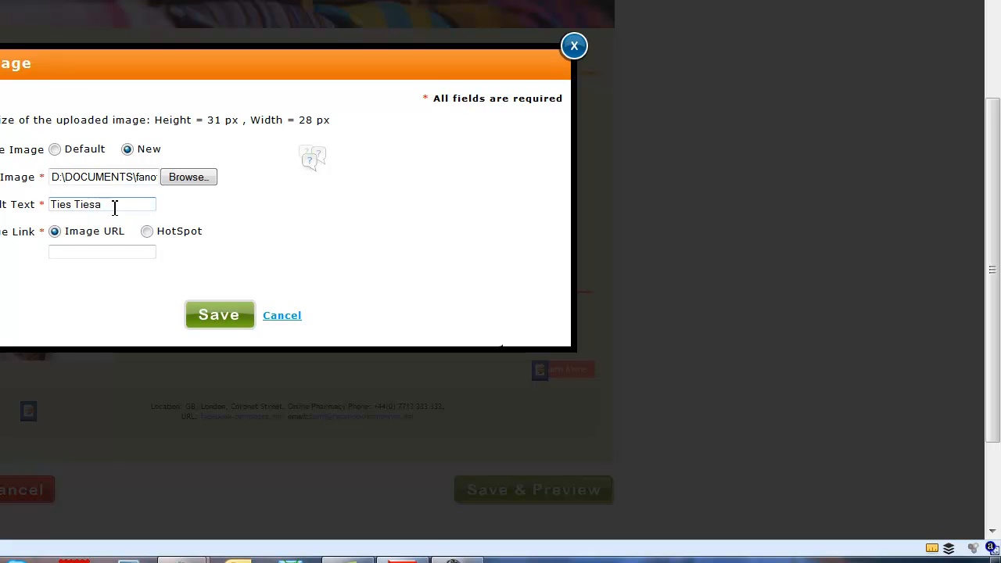
key("BackSpace")
type("Ties")
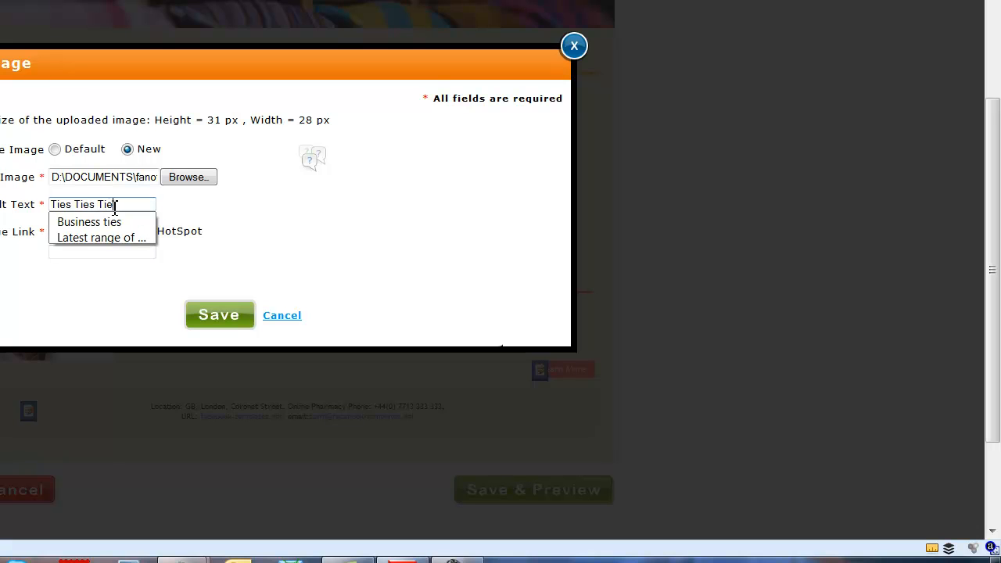
key("BackSpace")
key("BackSpace")
key("BackSpace")
key("BackSpace")
key("BackSpace")
key("BackSpace")
key("BackSpace")
key("BackSpace")
key("BackSpace")
key("BackSpace")
type("for a")
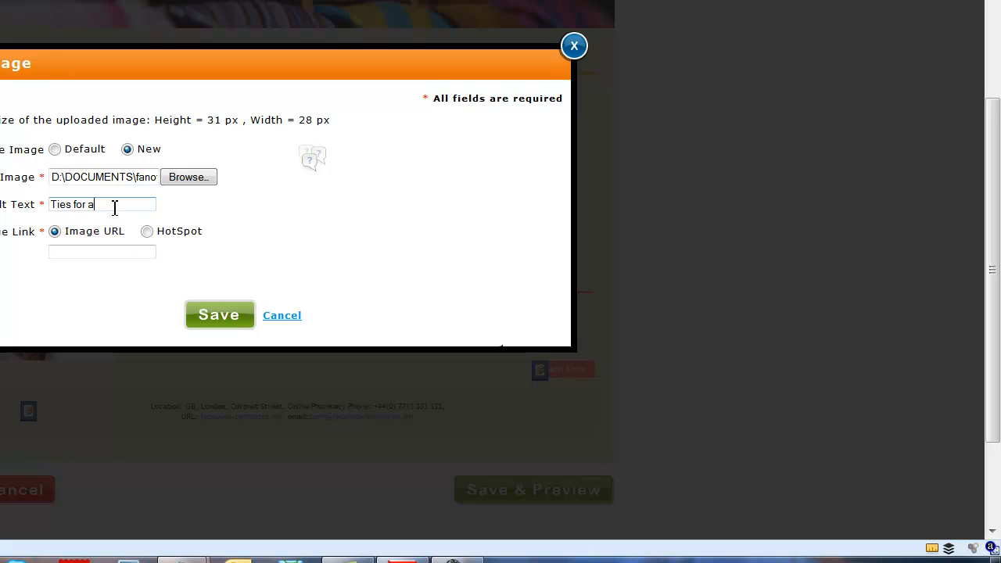
type("ll occasions")
left_click(74, 252)
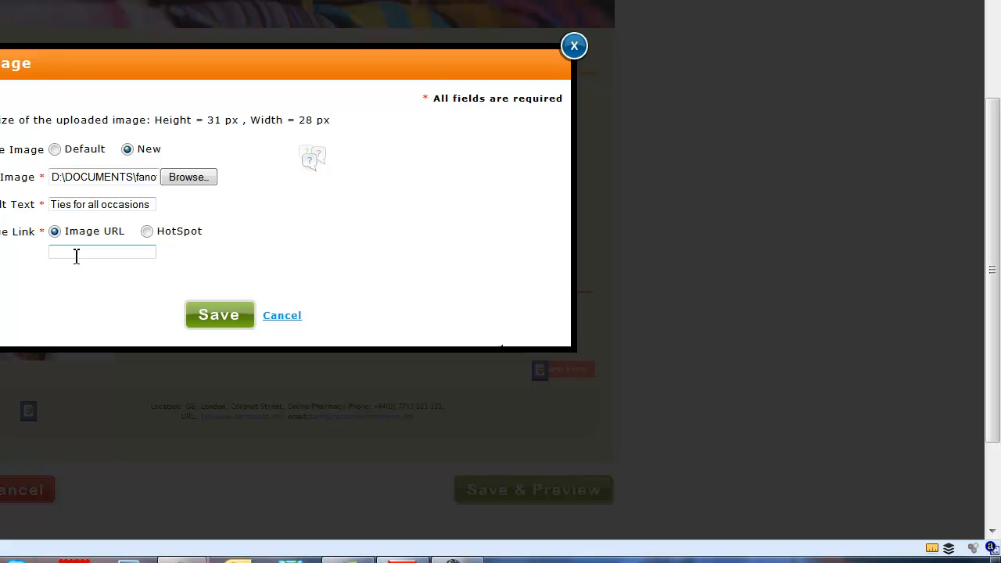
key("ctrl+v")
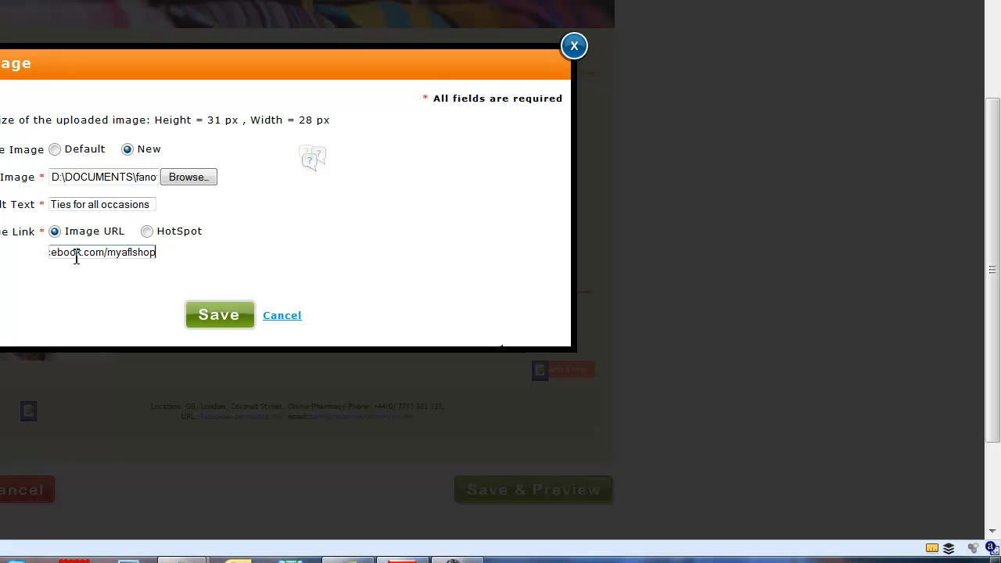
key("Escape")
left_click(193, 323)
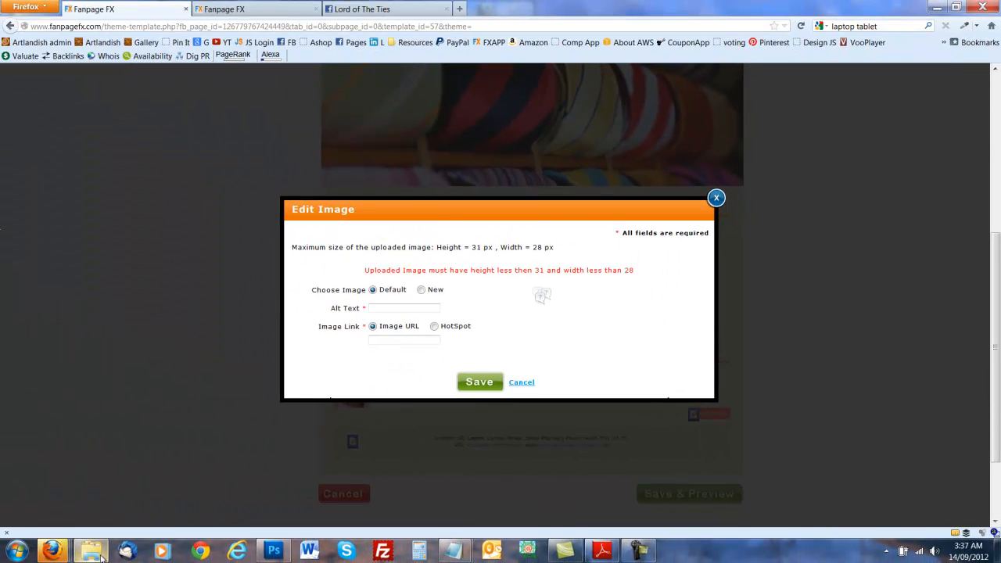
Open tieicon.png from the Custom Facebook Page LOTT folder in Adobe Photoshop CS5.
left_click(97, 554)
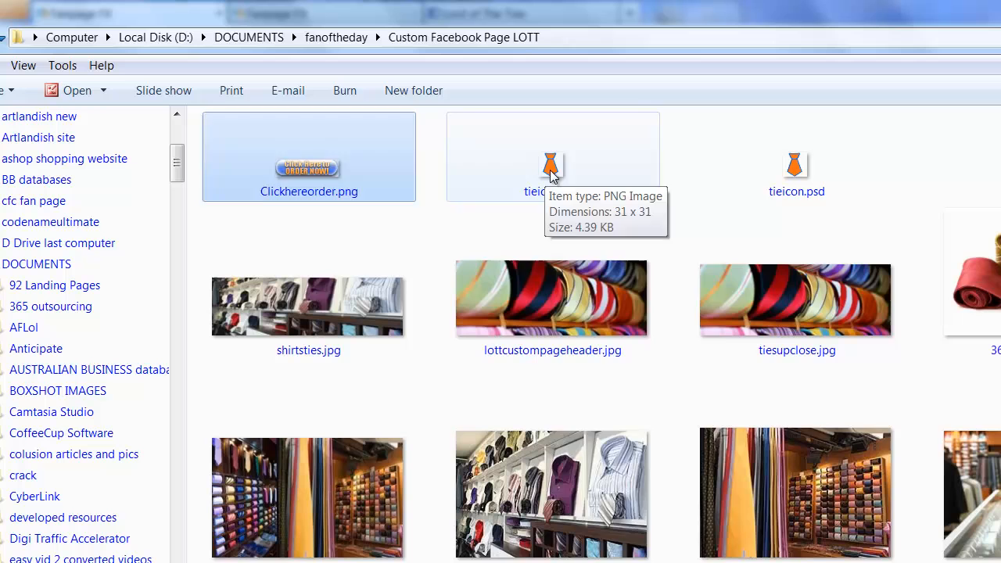
right_click(406, 117)
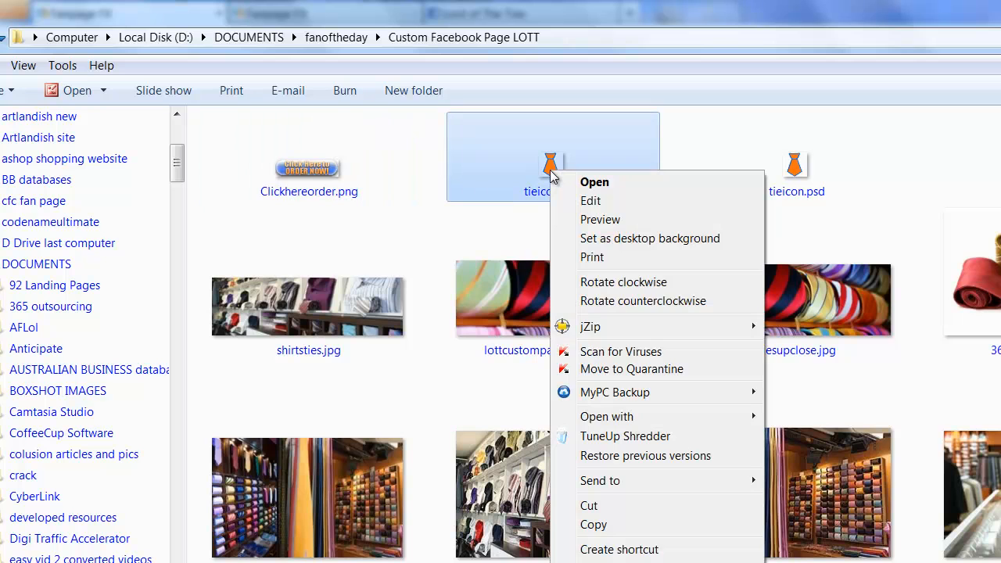
mouse_move(602, 419)
left_click(883, 418)
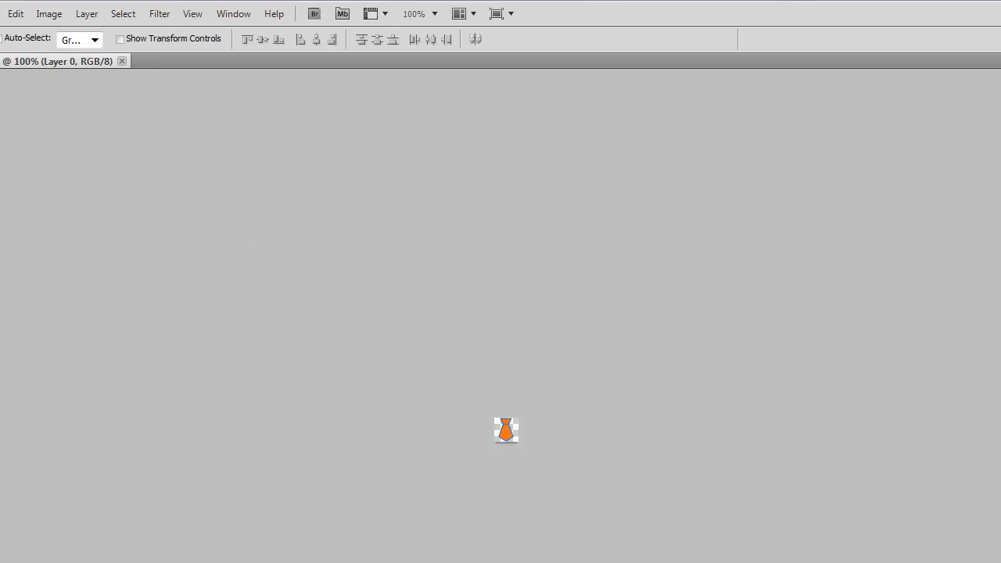
Resize tieicon.png to 28 px wide with proportions constrained.
left_click(52, 14)
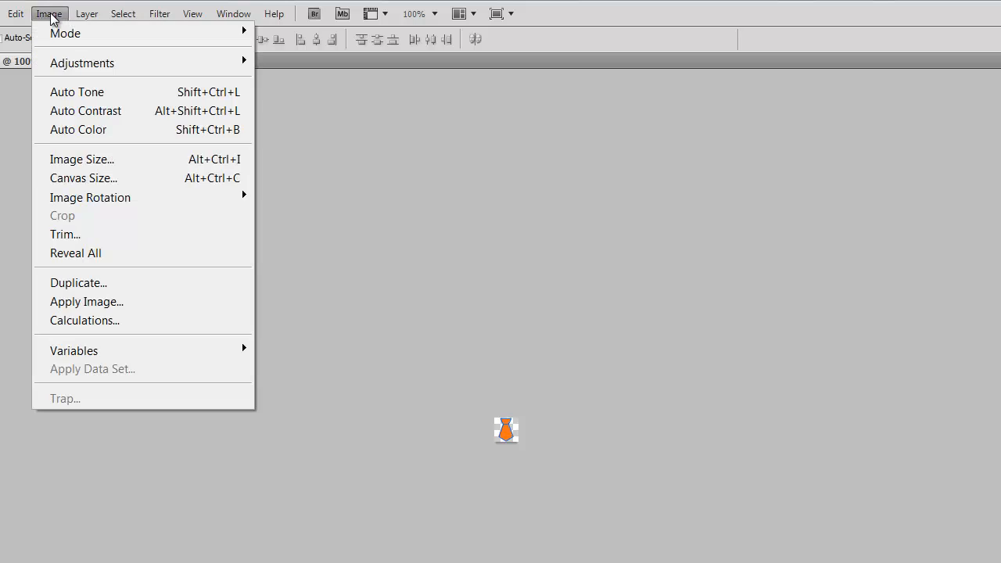
left_click(107, 159)
left_click(768, 442)
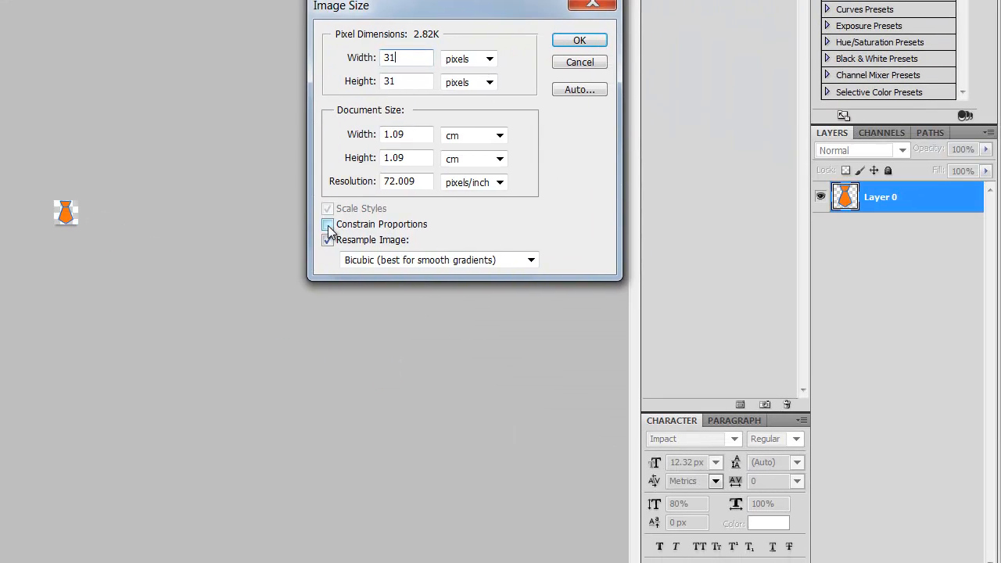
left_click(328, 224)
double_click(388, 58)
type("28")
left_click(579, 40)
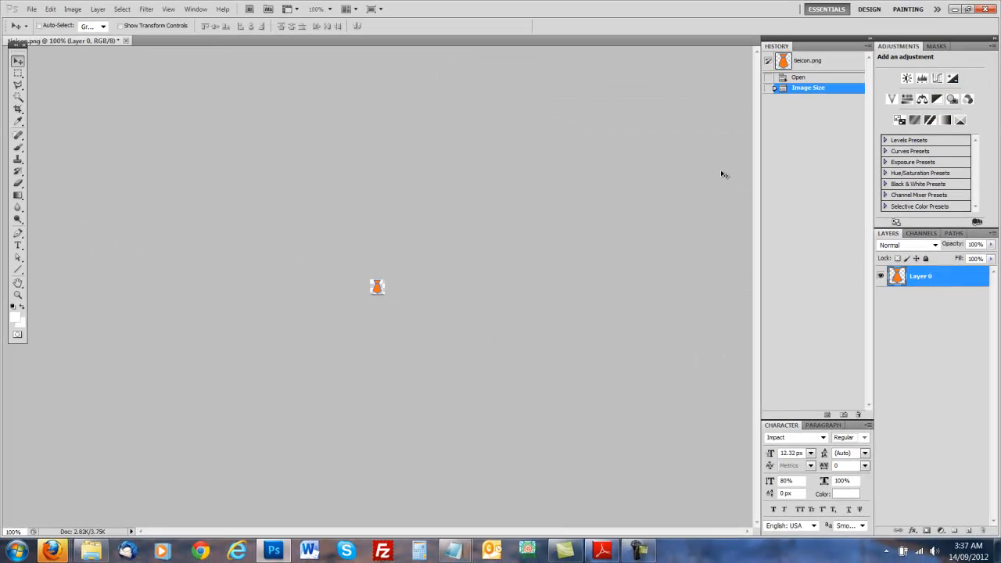
Save the resized icon and minimize Photoshop.
left_click(32, 9)
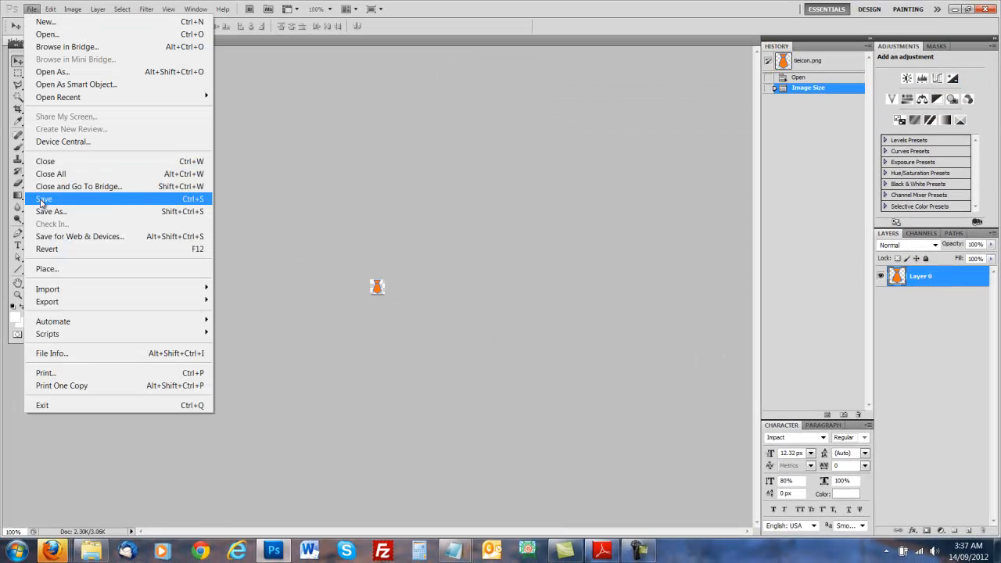
left_click(41, 201)
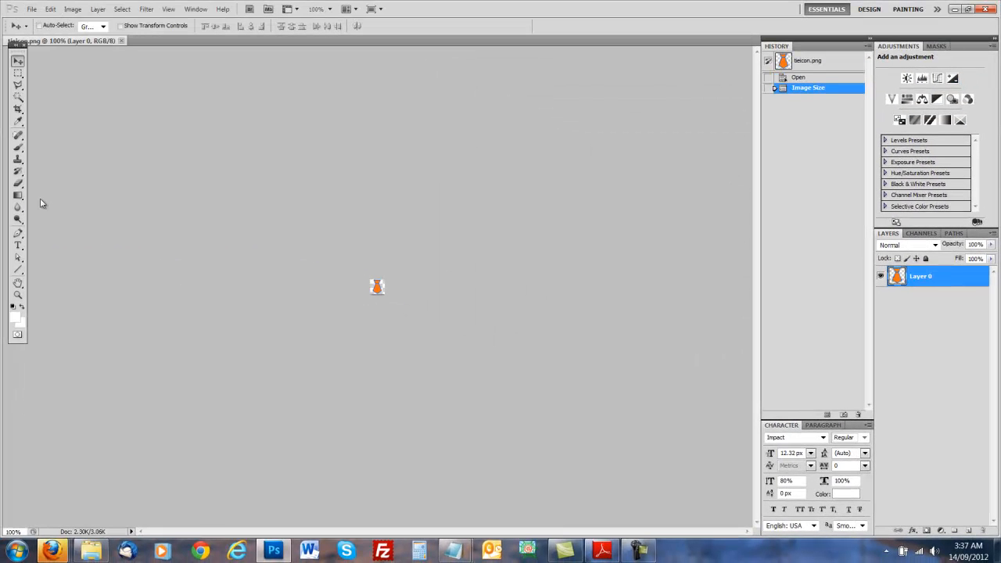
left_click(954, 9)
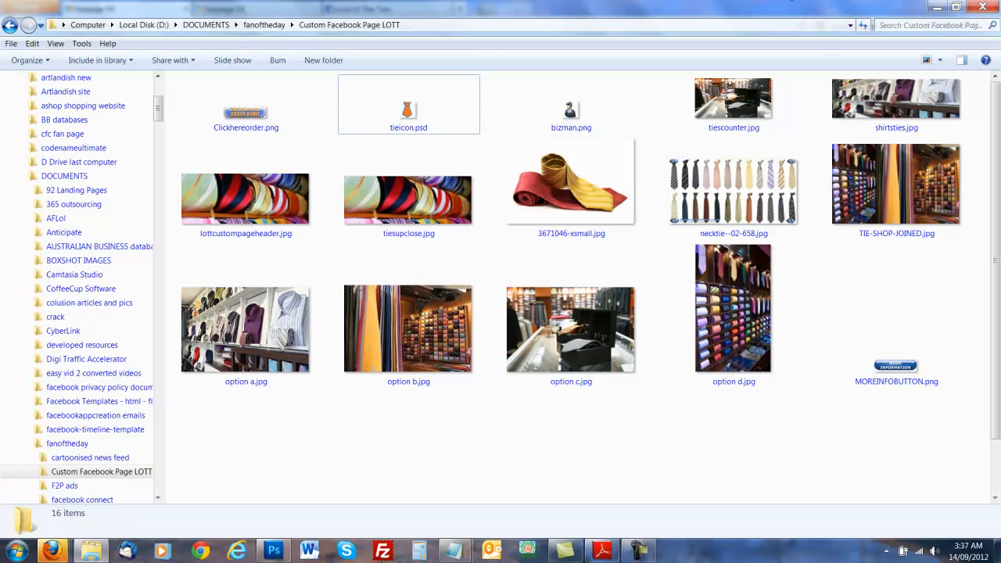
Re-upload the 28 px tieicon.png with alt text 'Ties for all occasions' and the Facebook page link, then save.
left_click(935, 9)
left_click(418, 289)
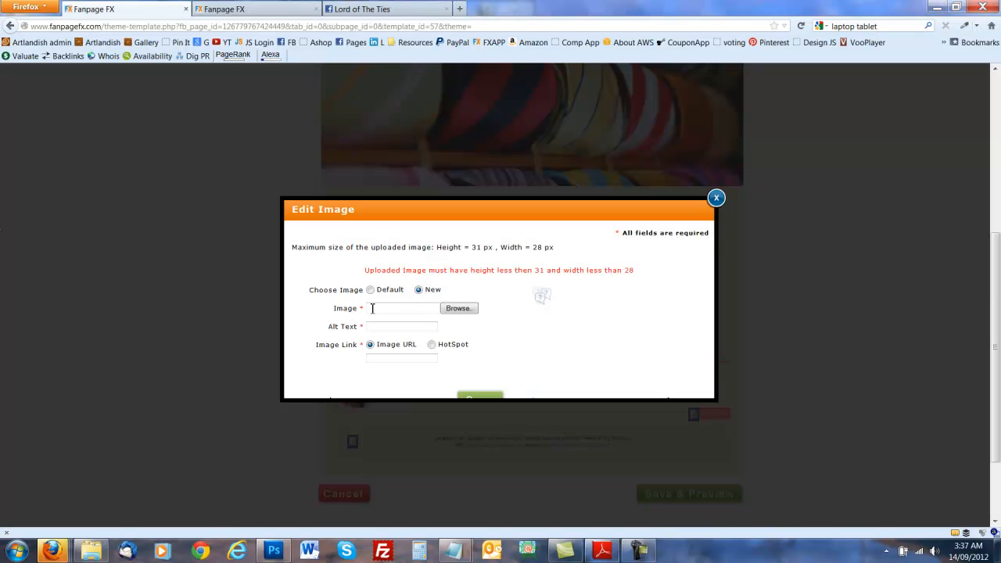
left_click(457, 310)
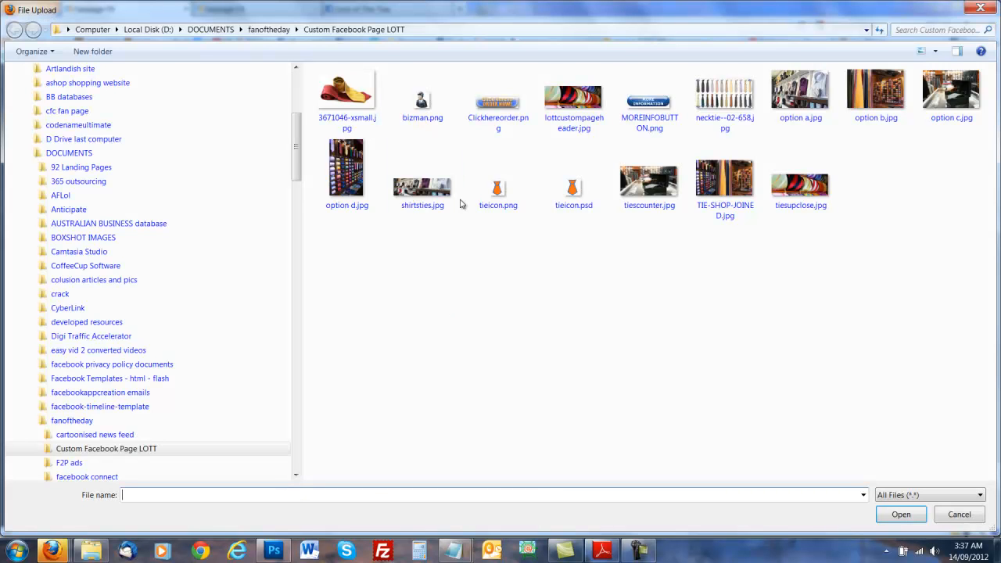
double_click(496, 192)
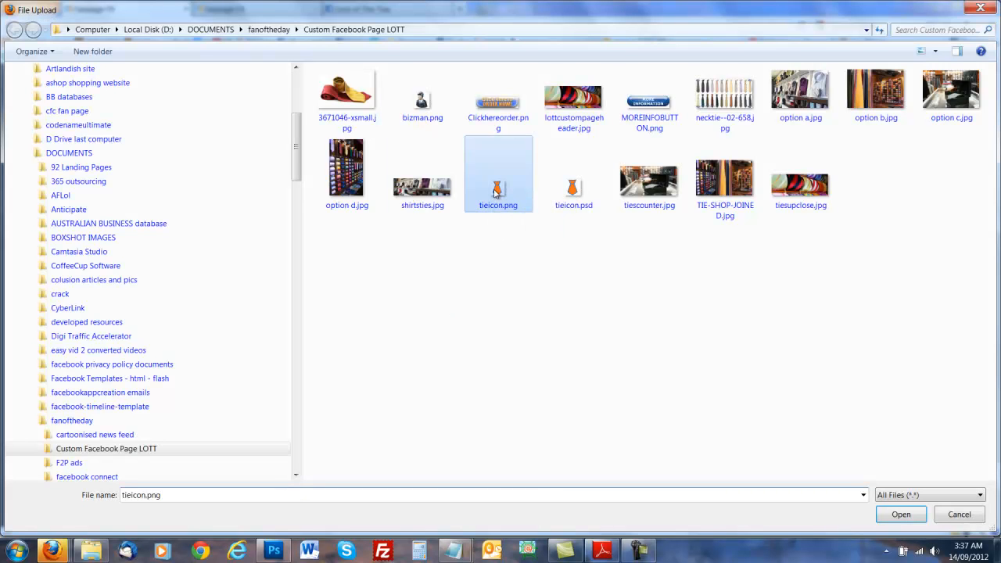
left_click(388, 327)
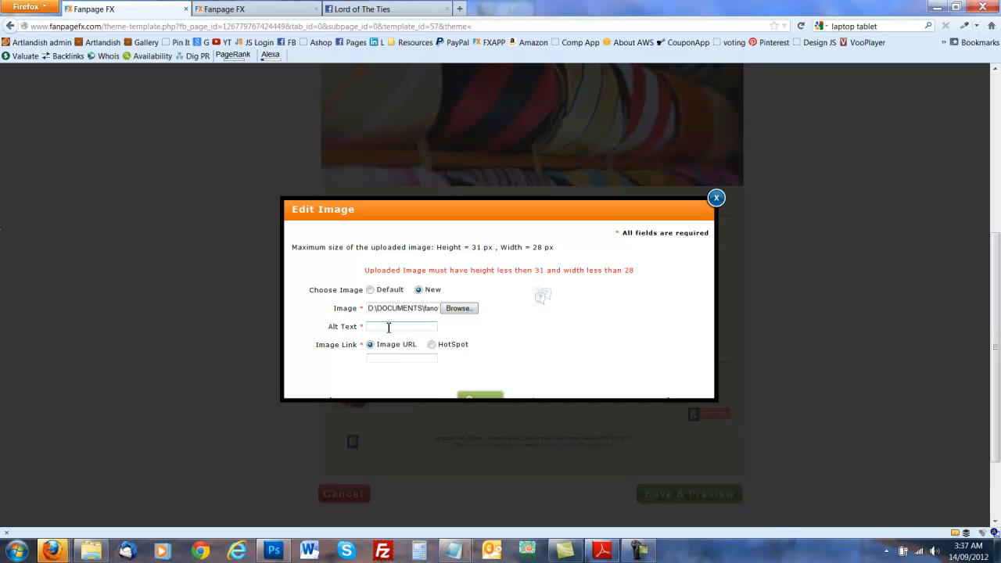
type("Ties for al")
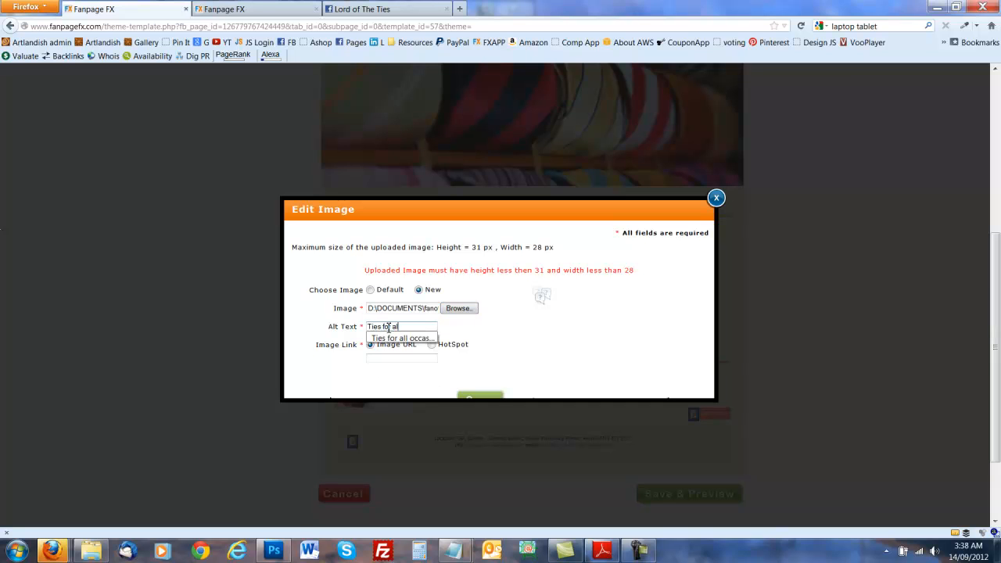
type("l")
left_click(399, 338)
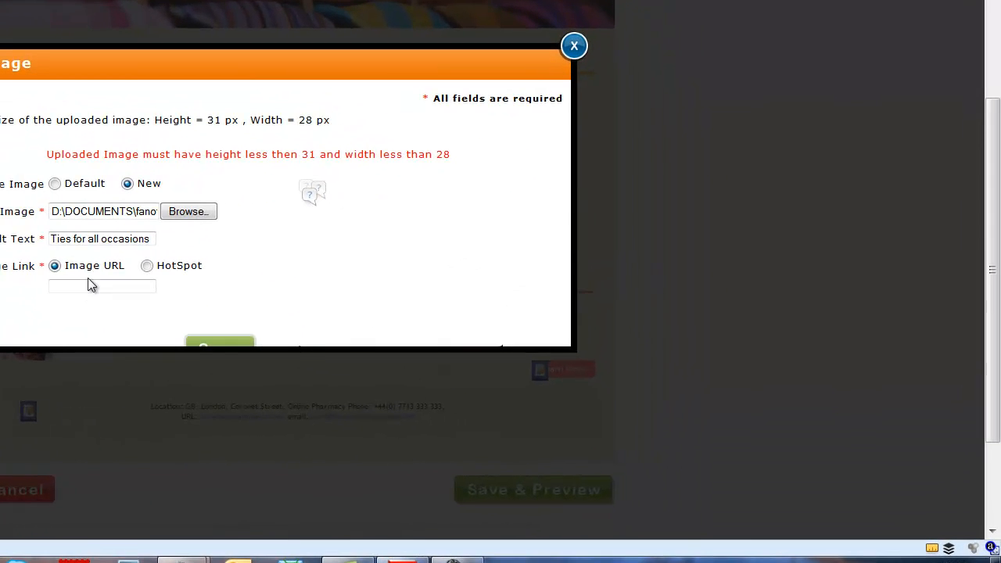
left_click(88, 285)
right_click(92, 289)
left_click(129, 383)
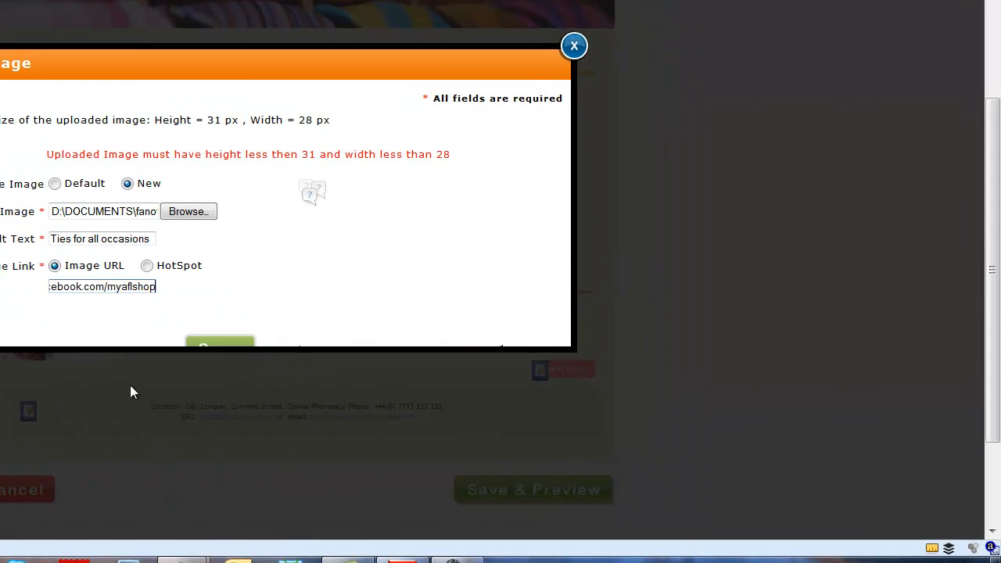
left_click(203, 345)
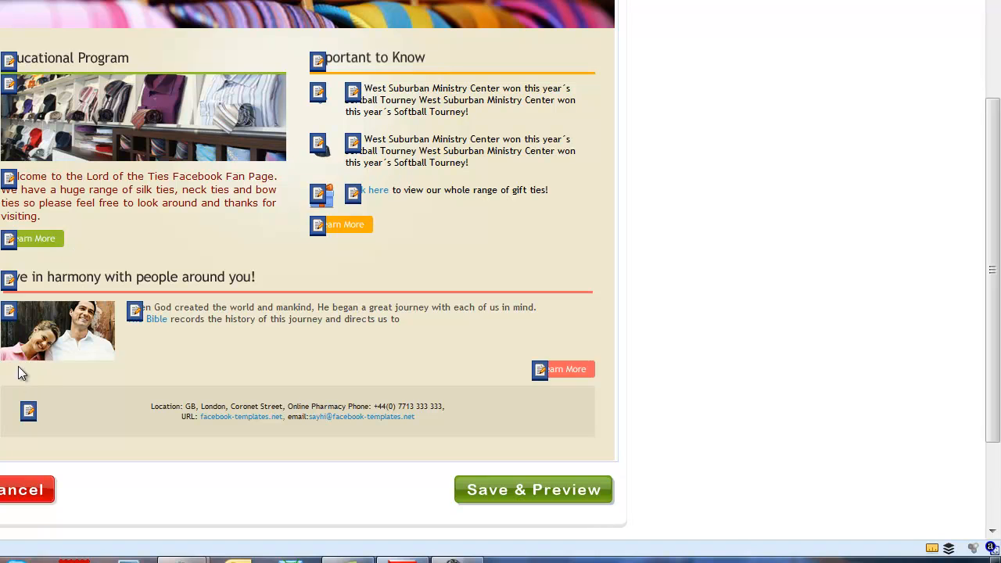
Upload tiescounter.jpg with alt text 'Ties and accessories' and choose HotSpot image linking.
left_click(9, 313)
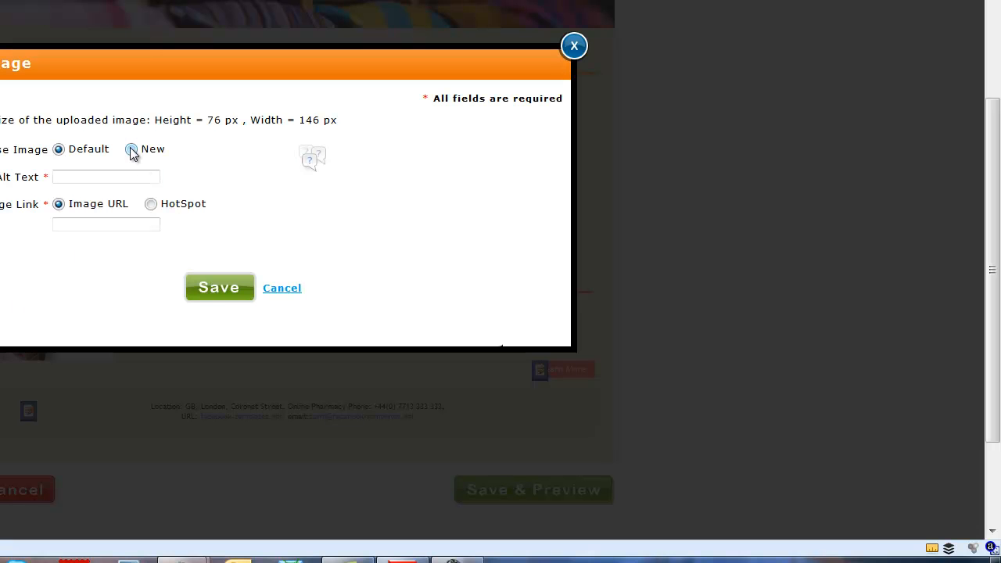
left_click(128, 149)
left_click(188, 177)
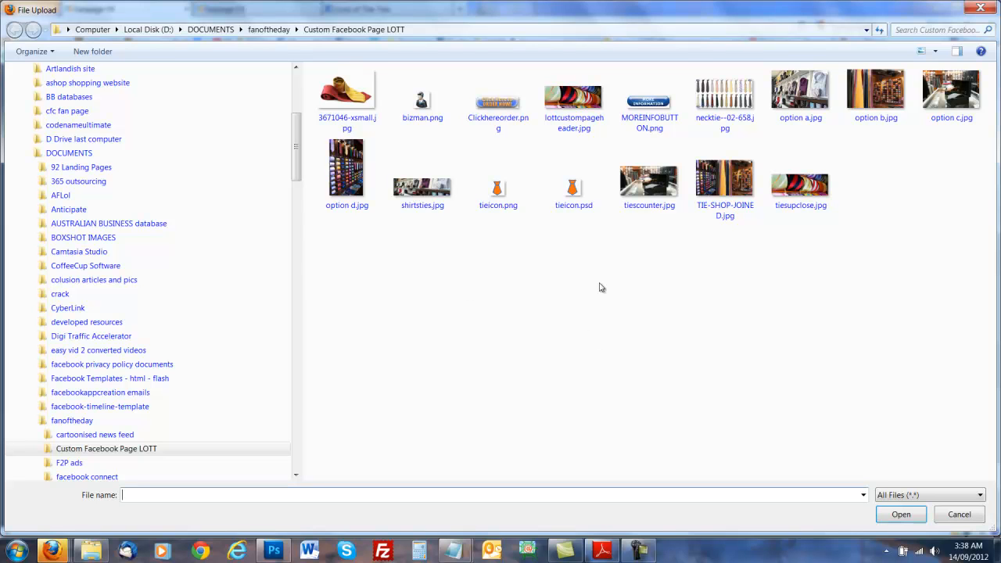
double_click(650, 197)
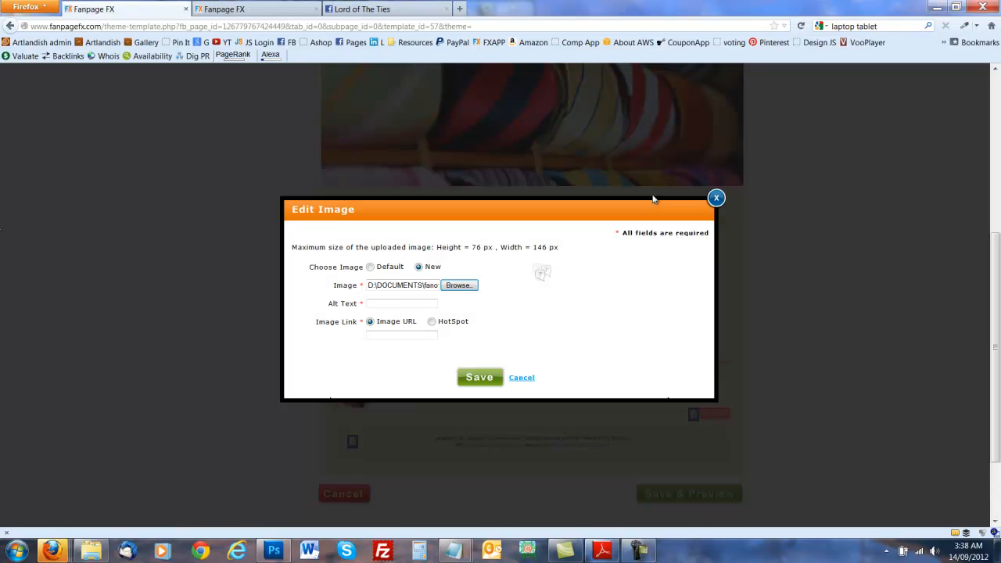
left_click(399, 303)
type("Ties")
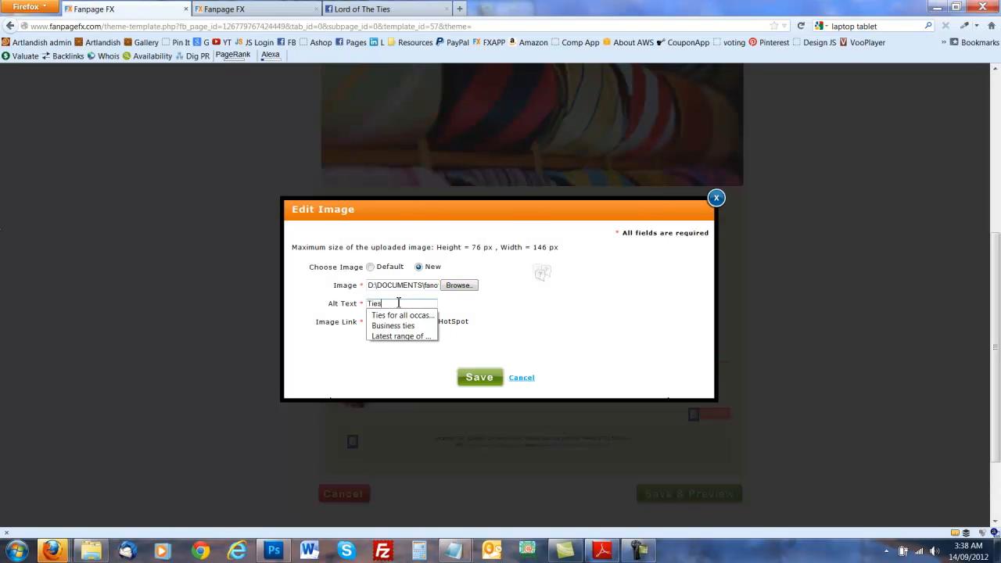
type(" and accessories")
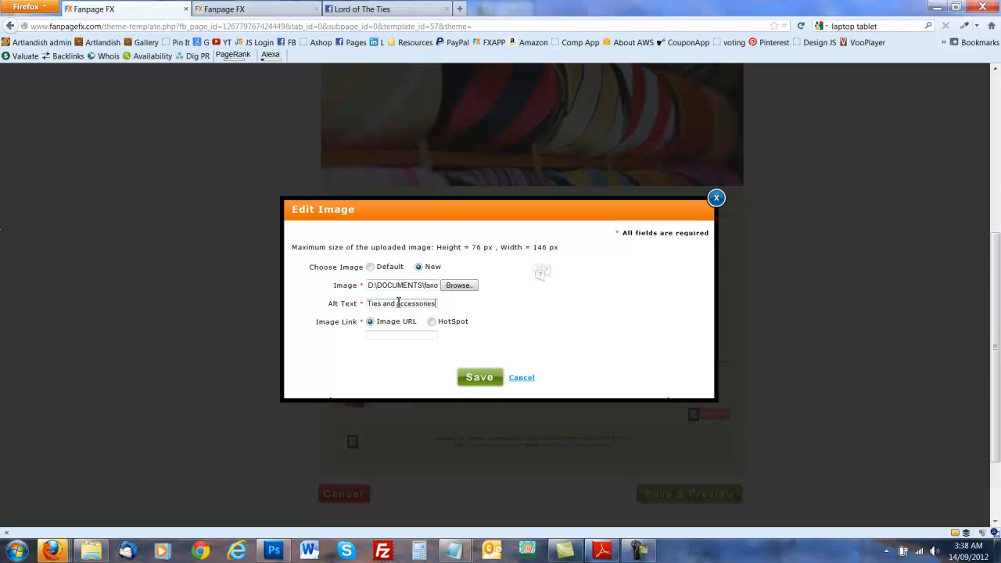
left_click(403, 335)
left_click(431, 324)
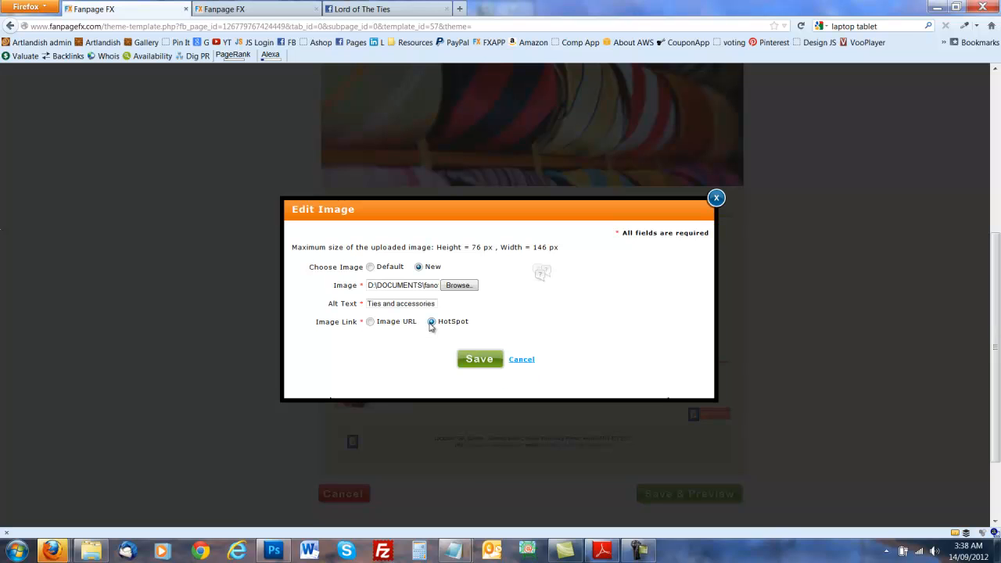
Save the image settings and add a hotspot area positioned and sized over part of the ties image.
left_click(477, 361)
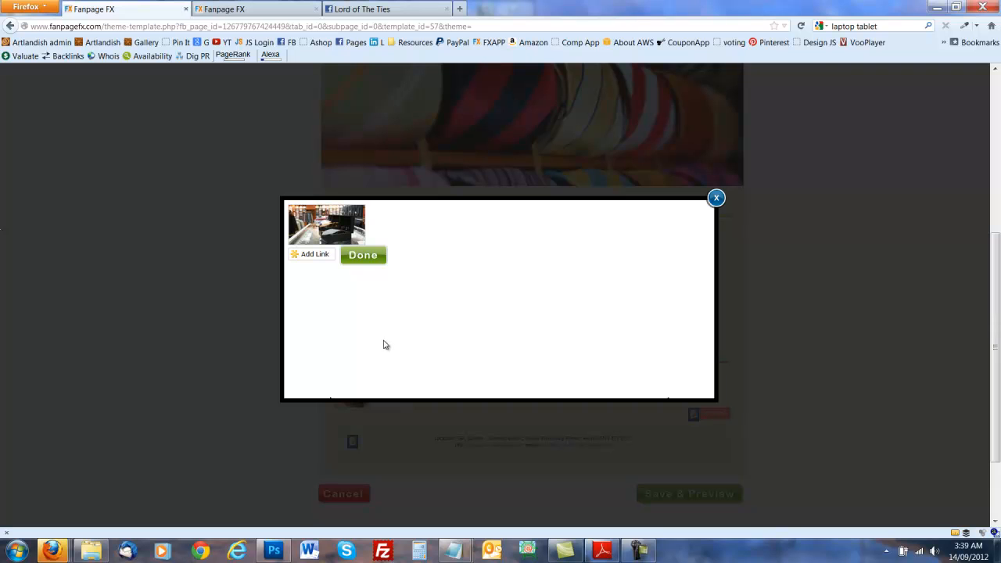
left_click(305, 256)
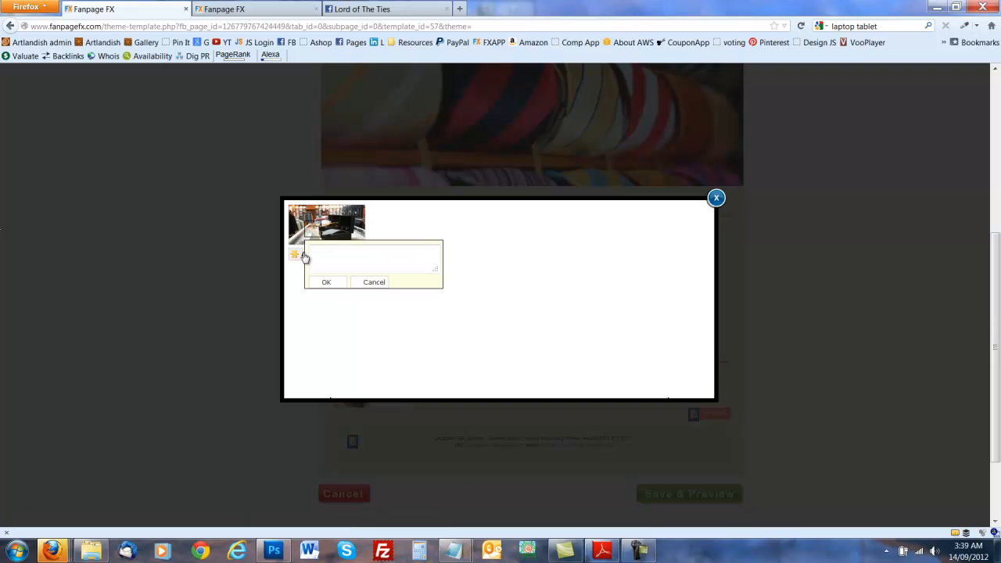
left_click_drag(313, 230, 365, 214)
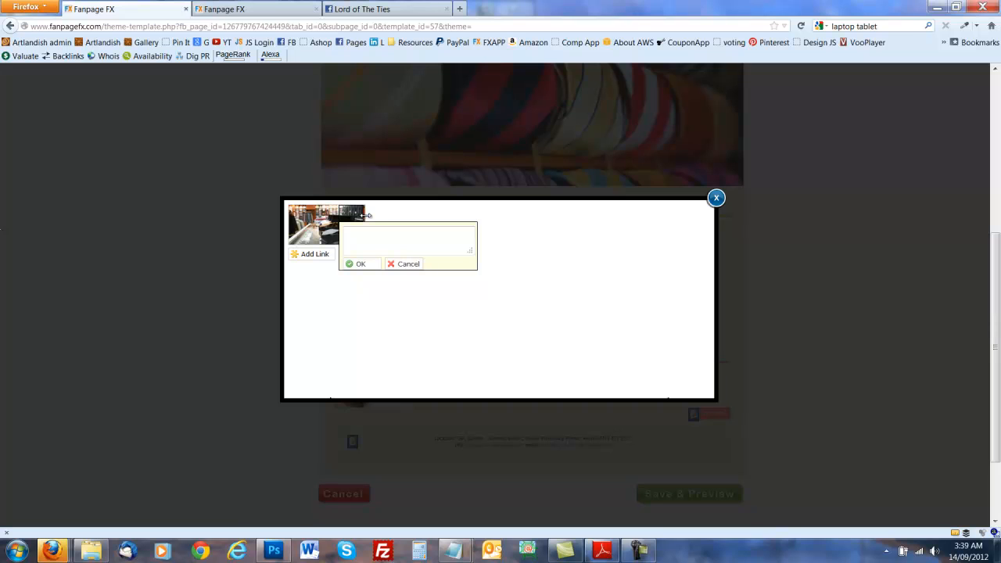
left_click_drag(354, 221, 353, 249)
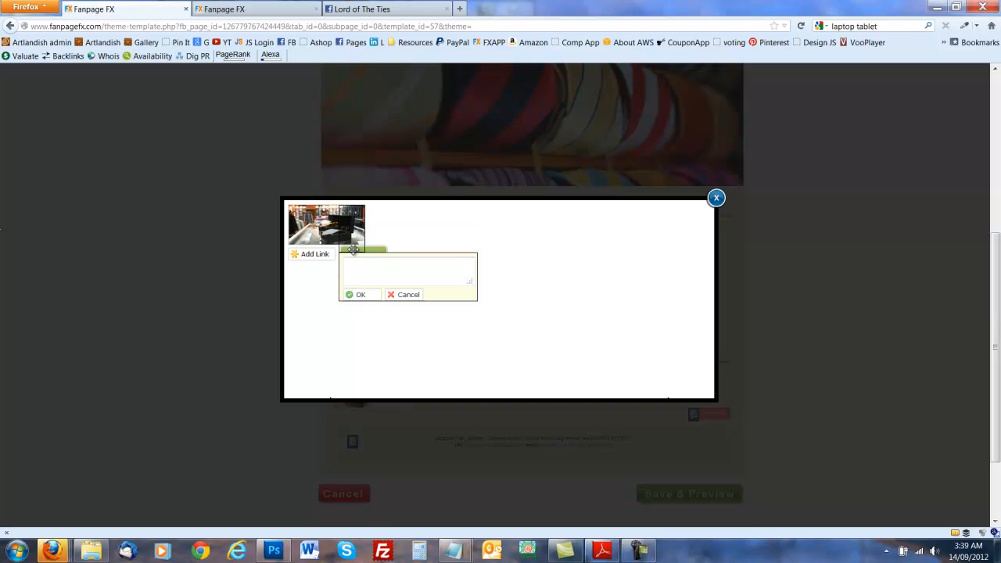
left_click_drag(354, 244, 333, 226)
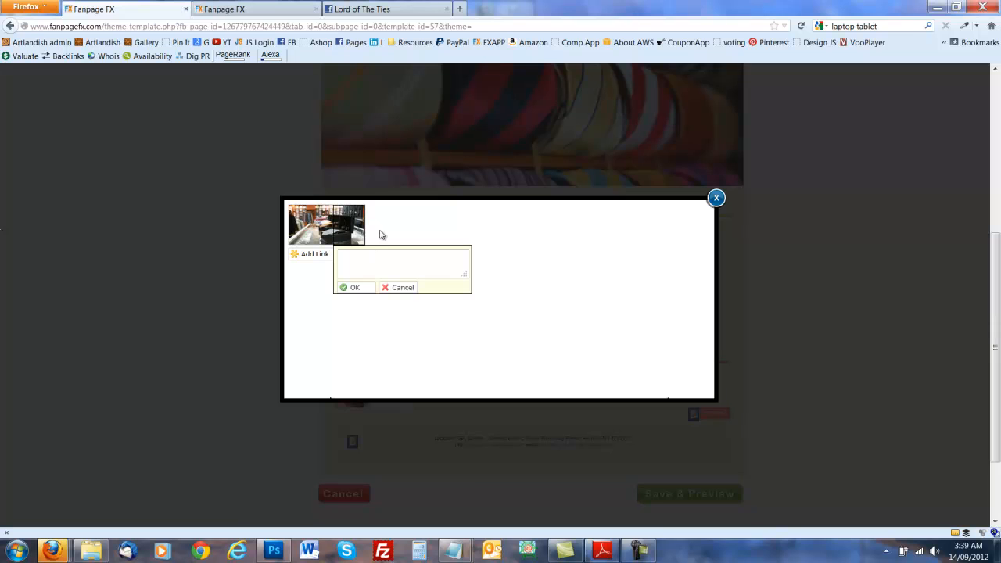
Link the hotspot to the Amazon affiliate program address copied from the bookmark.
left_click(406, 272)
right_click(531, 43)
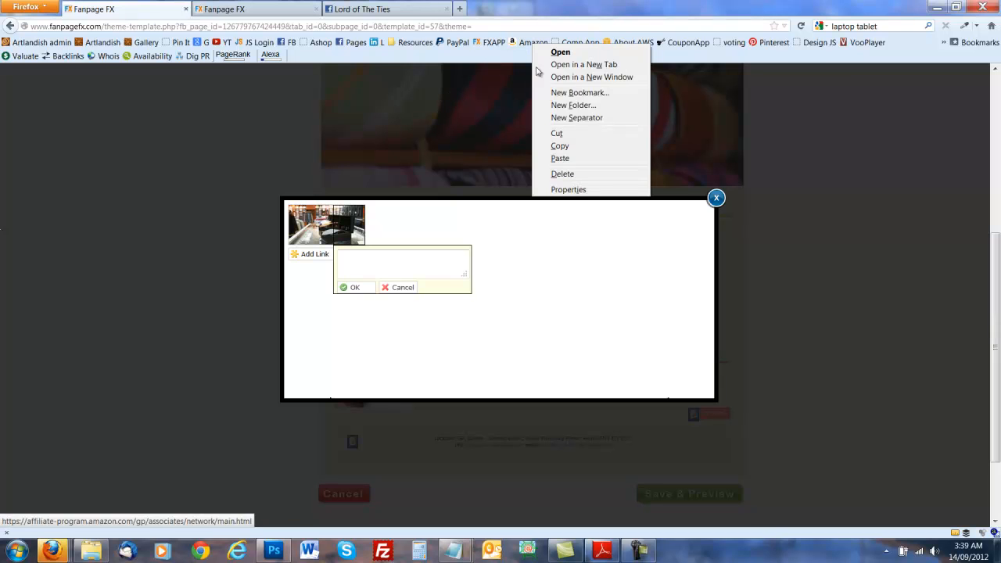
left_click(559, 146)
left_click(381, 258)
right_click(381, 258)
left_click(402, 320)
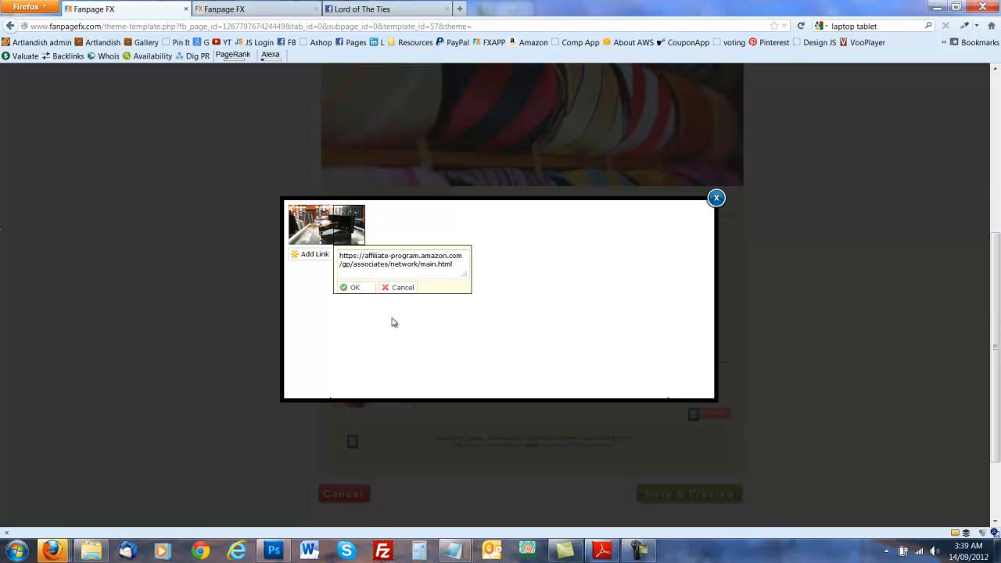
left_click(359, 288)
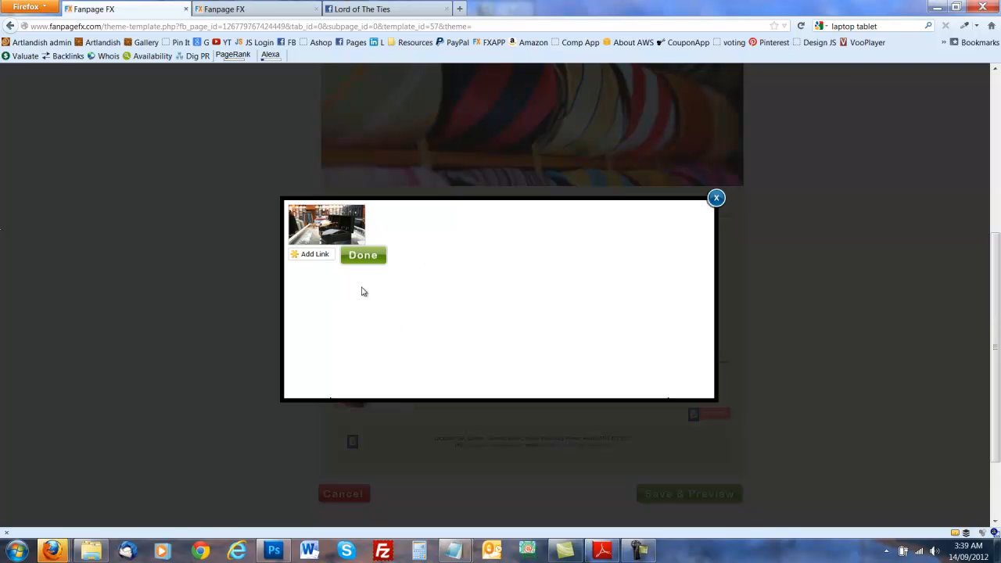
left_click(352, 258)
Add a second hotspot linked to the Pinterest bookmark address and close the hotspot editor.
left_click(306, 256)
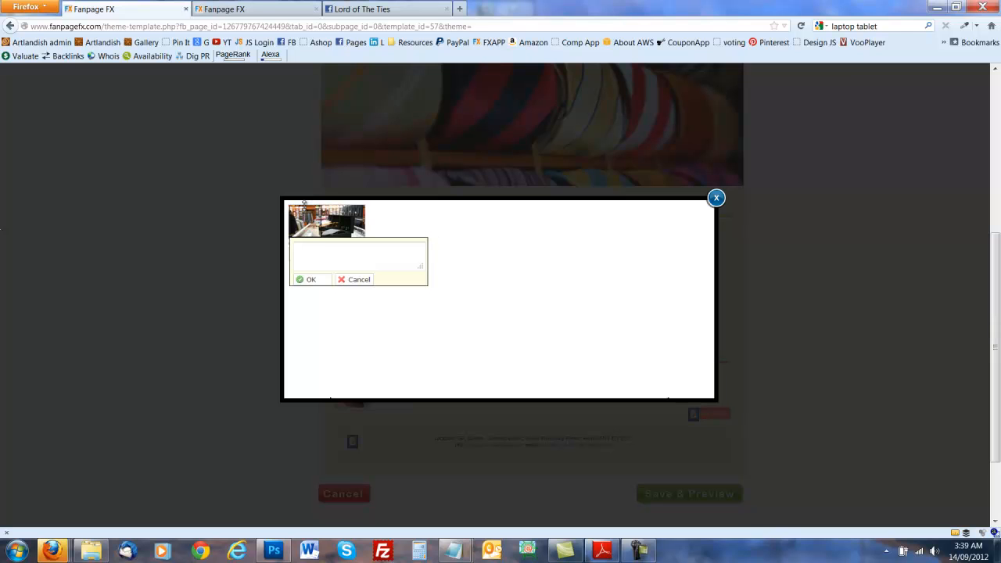
left_click_drag(305, 238, 304, 243)
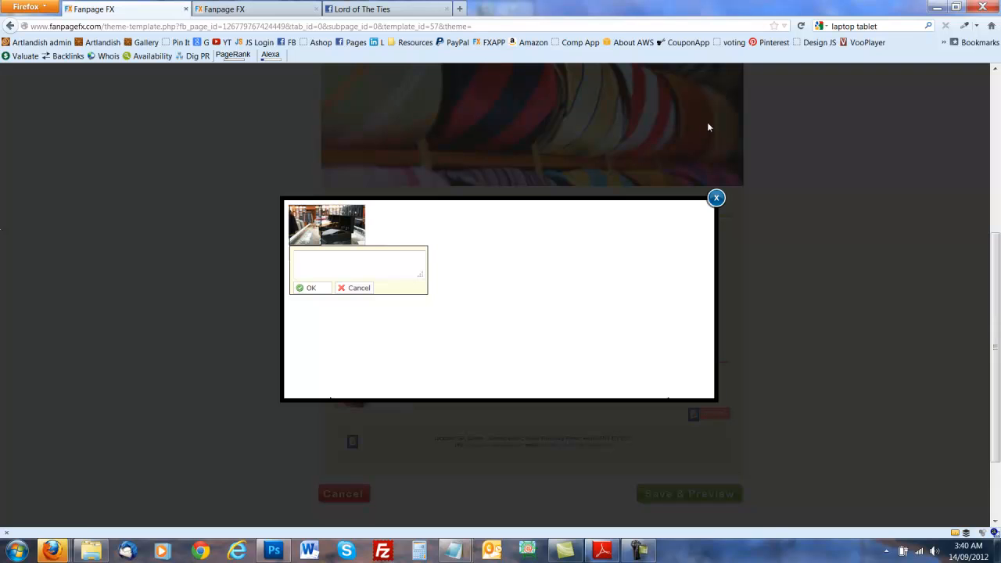
right_click(767, 43)
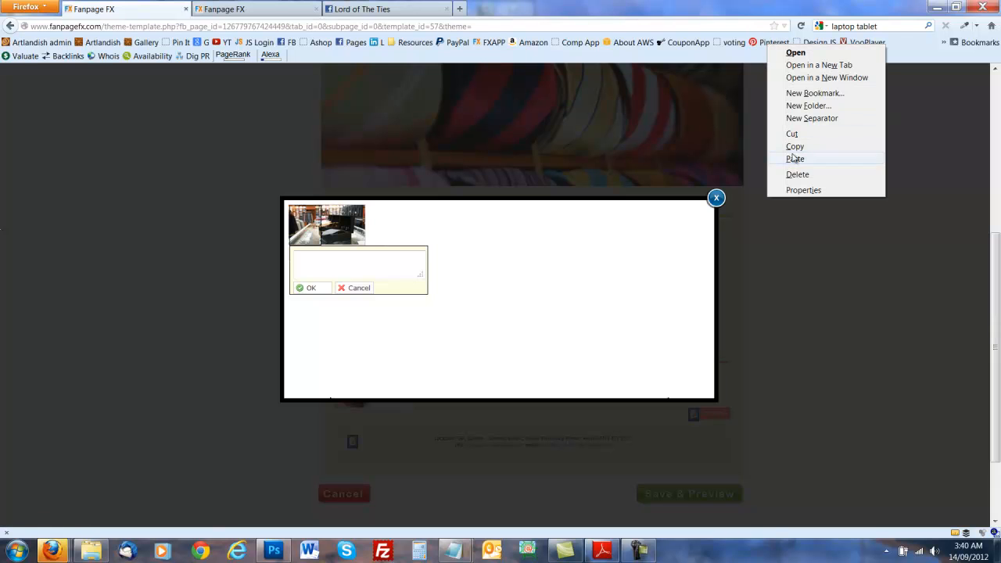
left_click(791, 147)
left_click(313, 260)
right_click(313, 260)
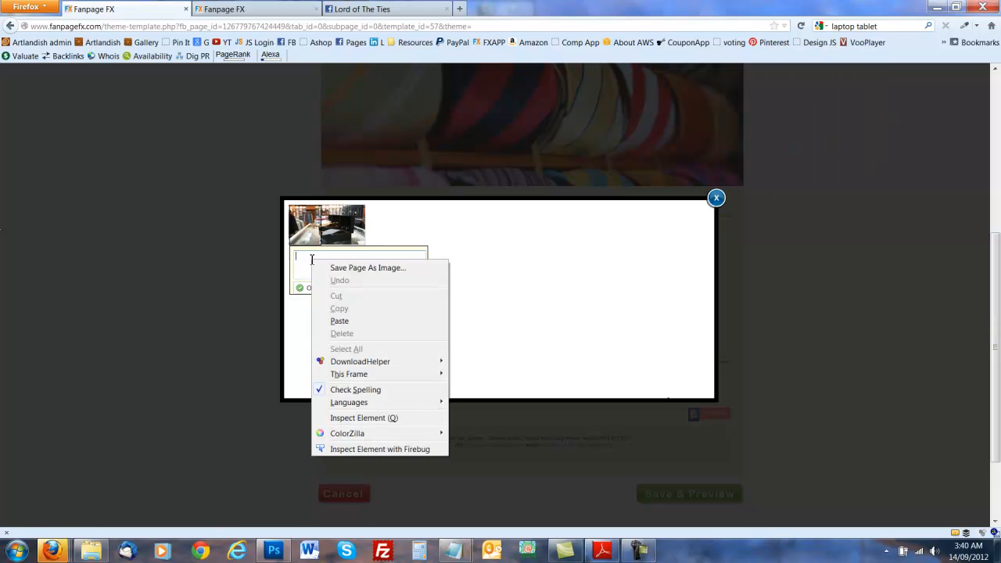
left_click(340, 322)
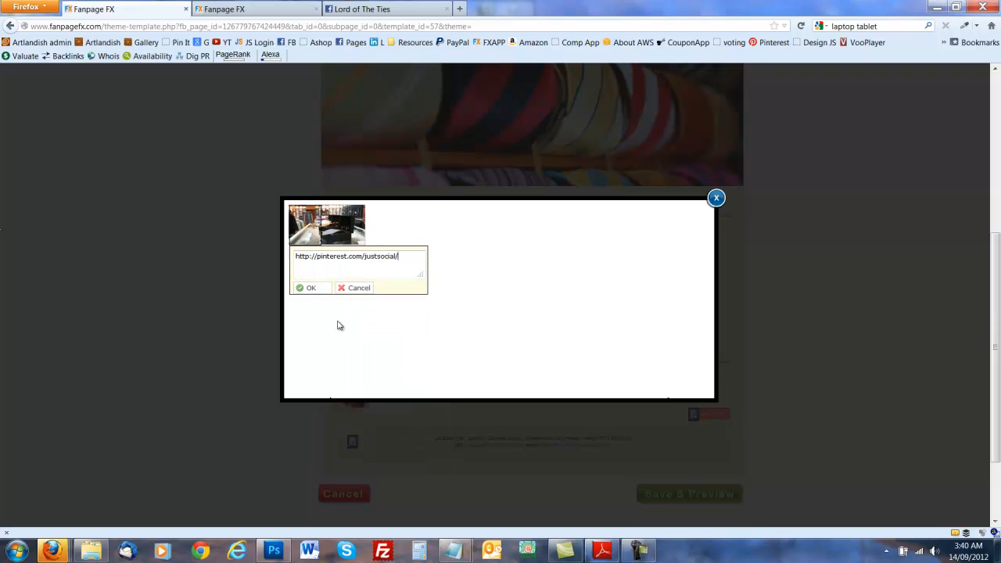
left_click(303, 289)
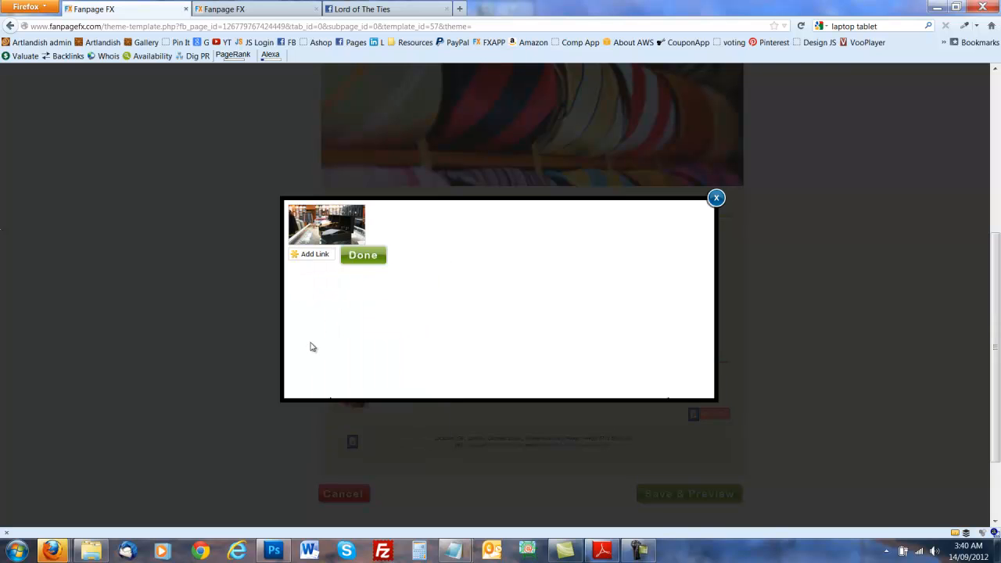
mouse_move(315, 233)
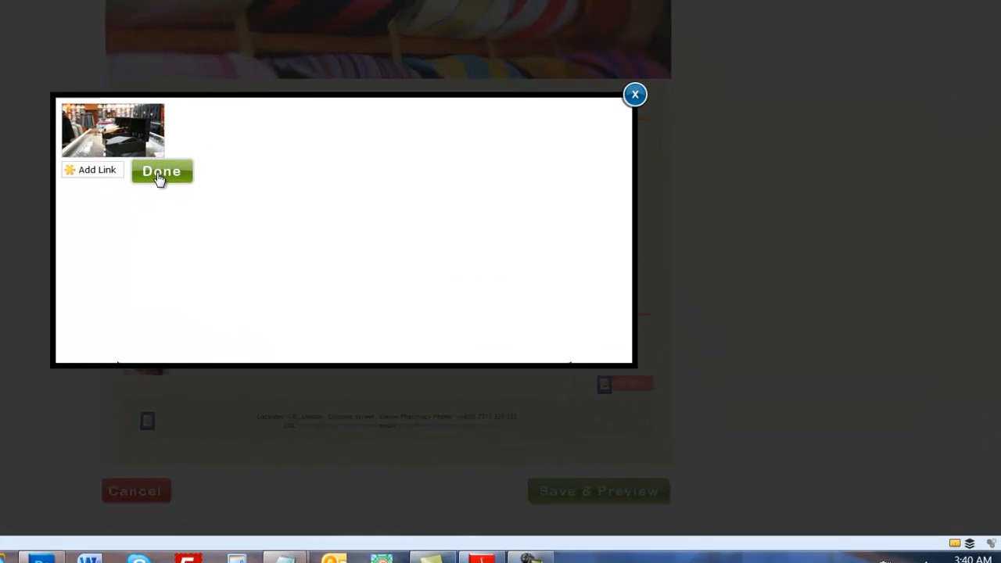
left_click(58, 136)
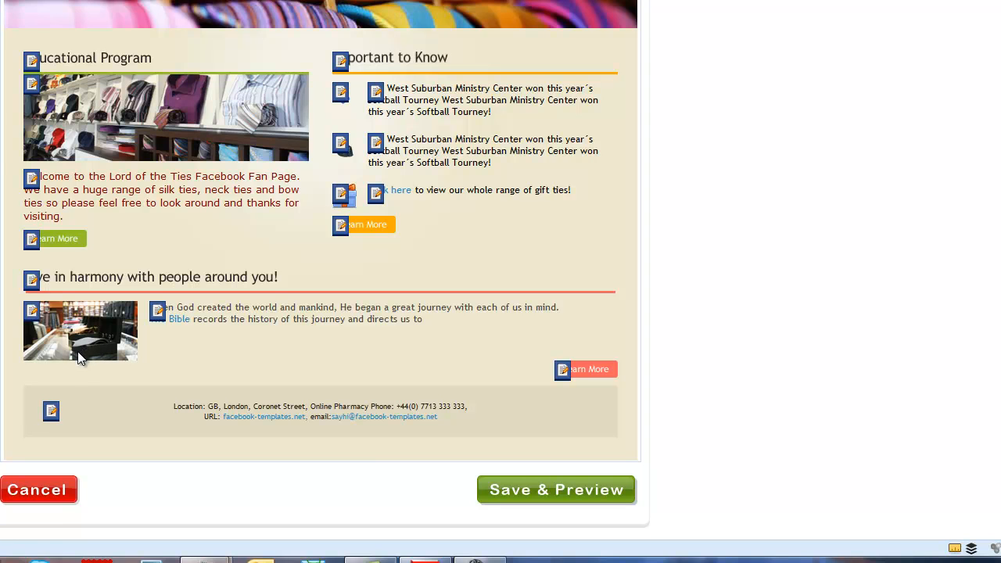
Leave the footer contact text unchanged and save the customised ties template with Save & Preview.
left_click(51, 412)
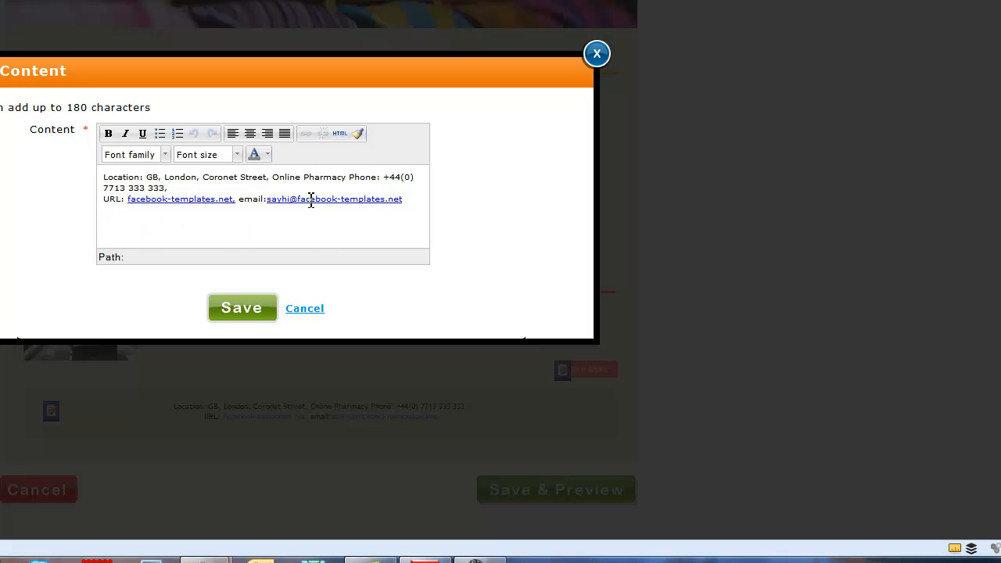
left_click(239, 308)
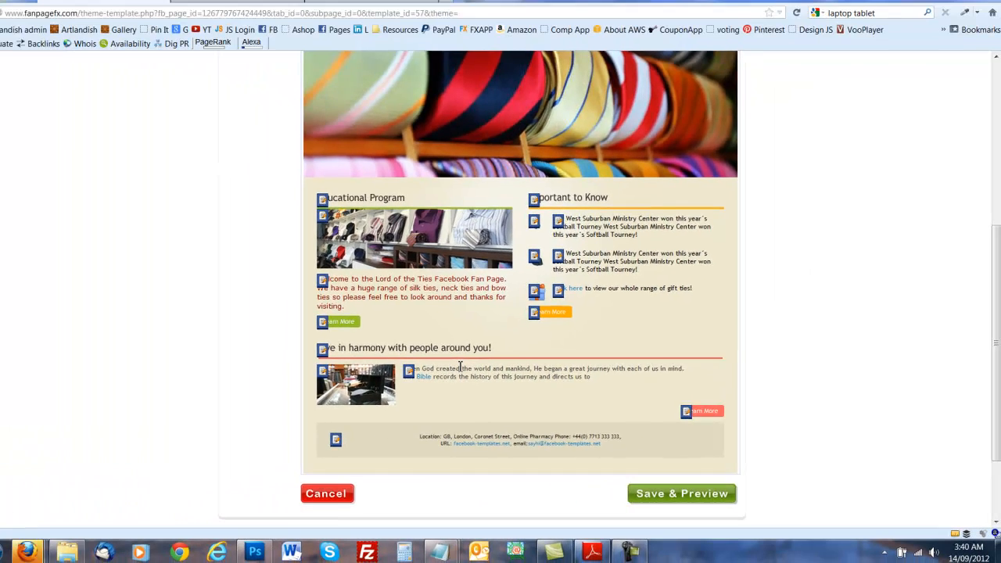
scroll(455, 328, "up", 4)
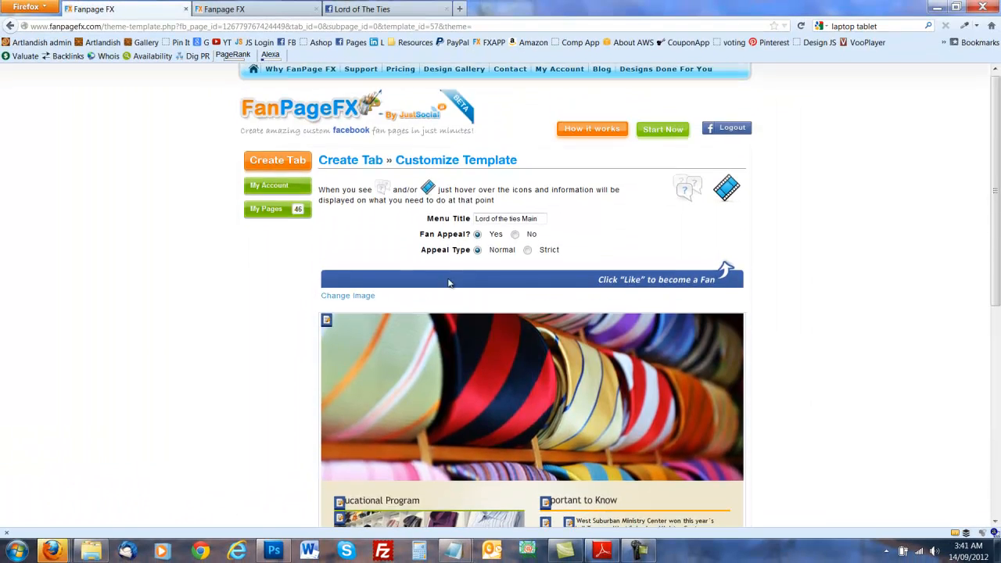
scroll(450, 286, "down", 2)
scroll(450, 287, "down", 3)
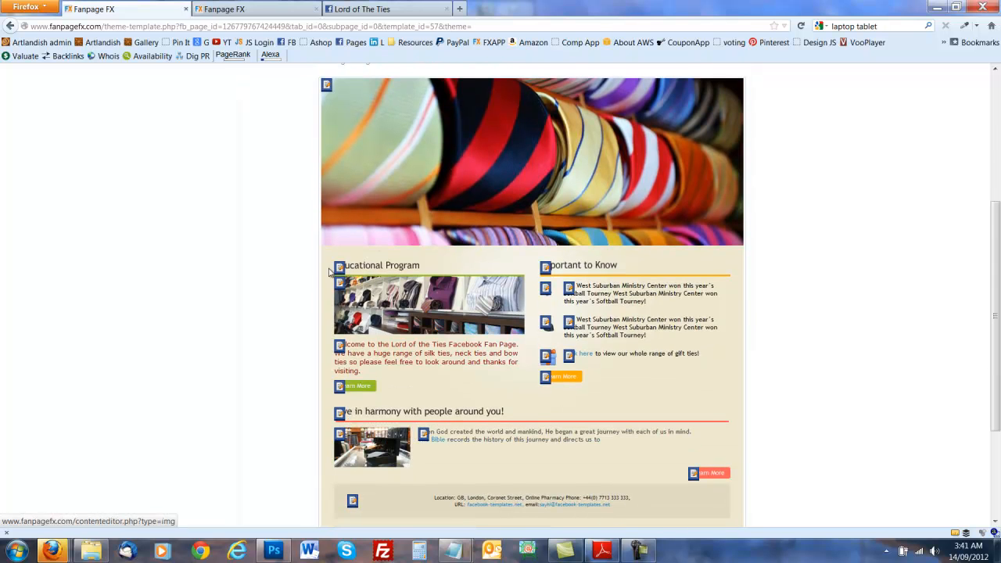
scroll(445, 363, "down", 4)
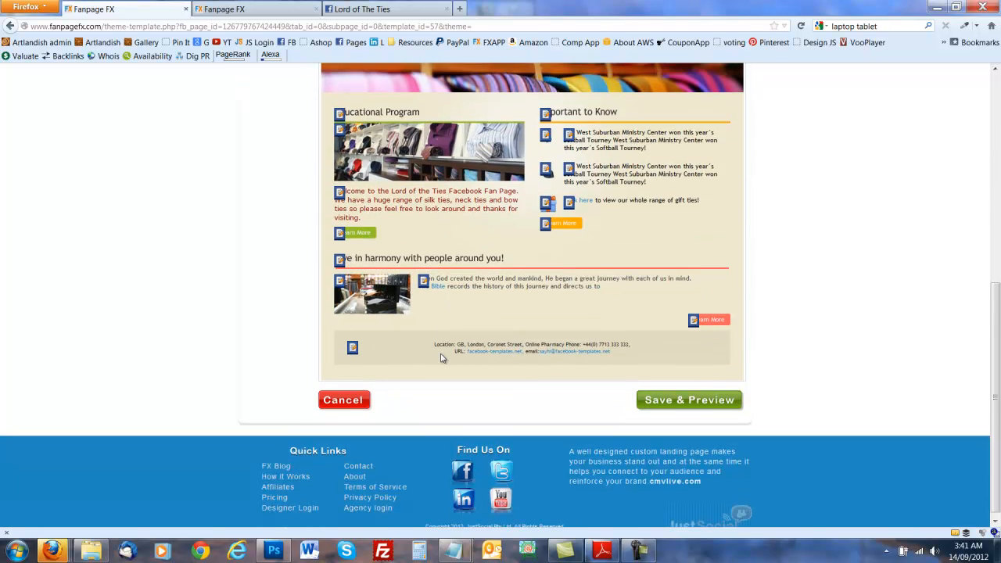
scroll(441, 355, "up", 2)
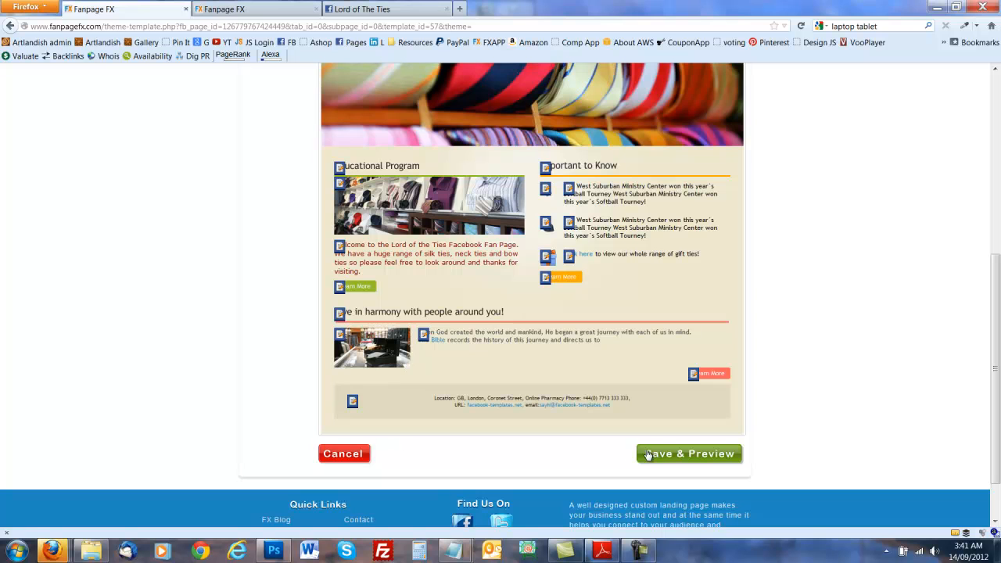
left_click(722, 459)
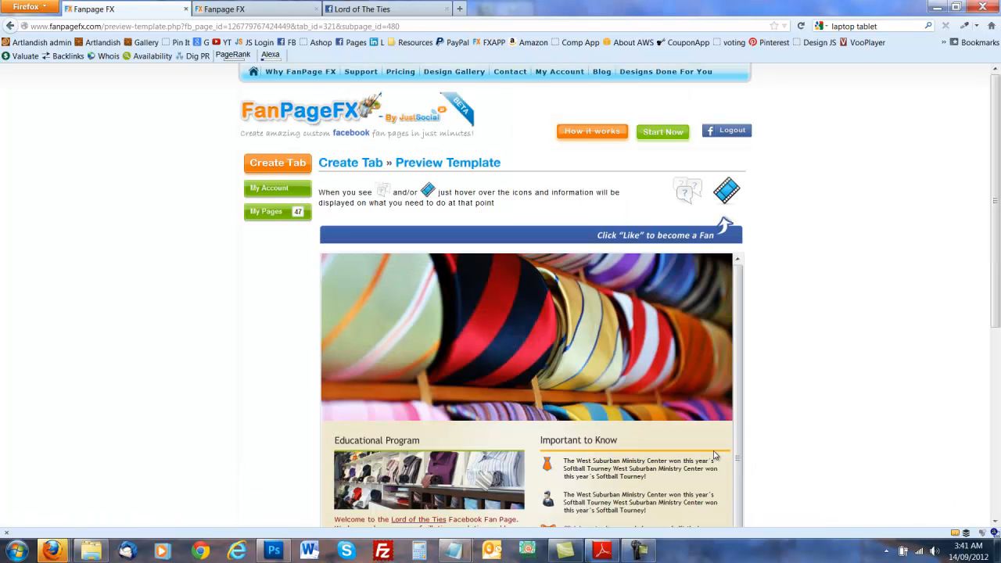
Review the Lord of the Ties preview from tie banner to contact footer, then publish it.
scroll(141, 320, "down", 3)
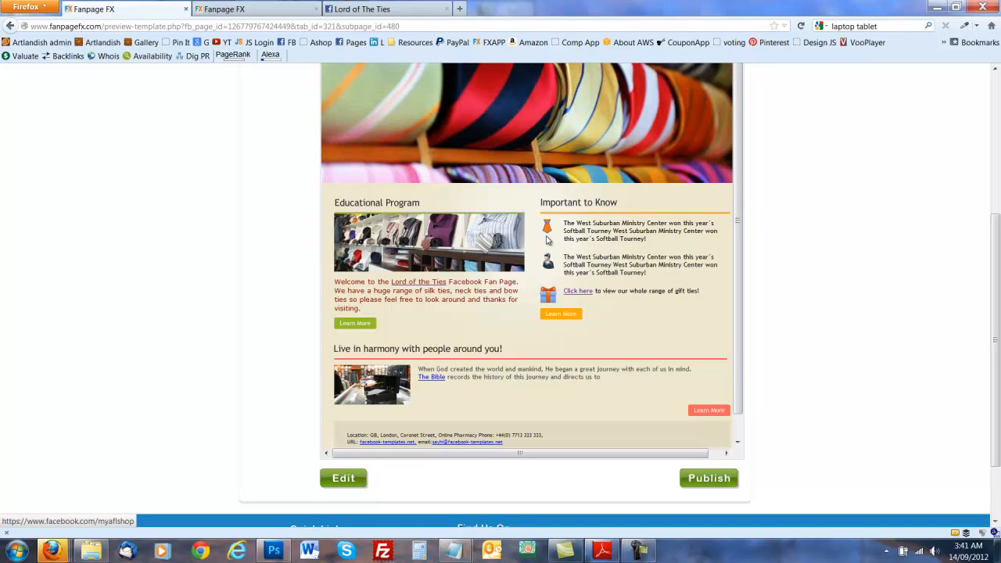
scroll(554, 281, "up", 3)
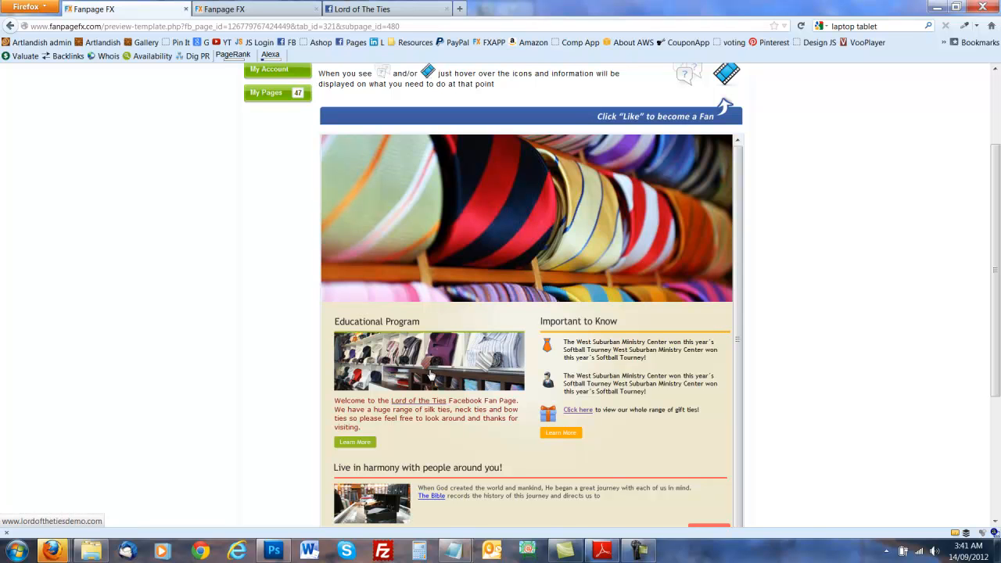
scroll(413, 405, "down", 1)
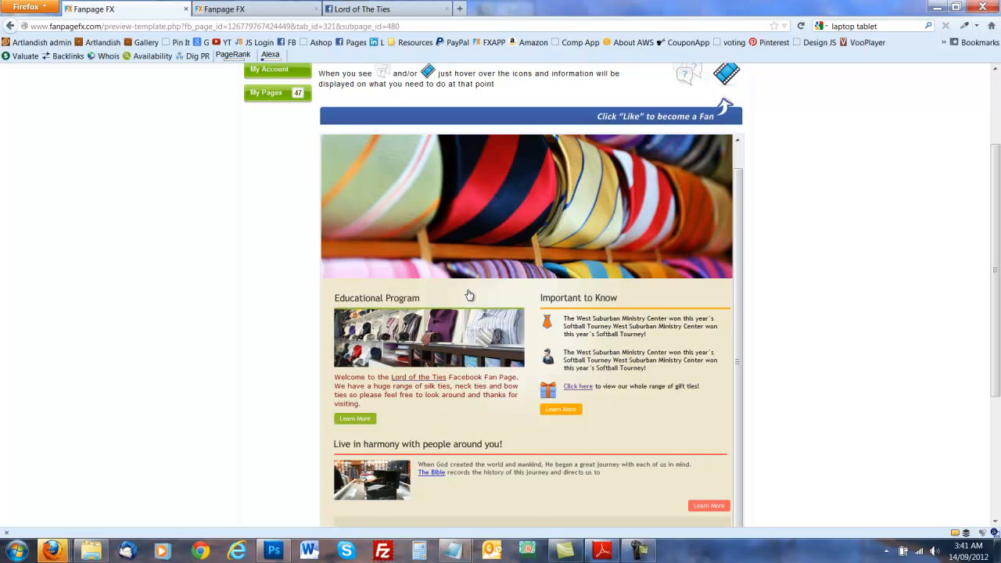
scroll(467, 292, "down", 4)
scroll(475, 267, "up", 6)
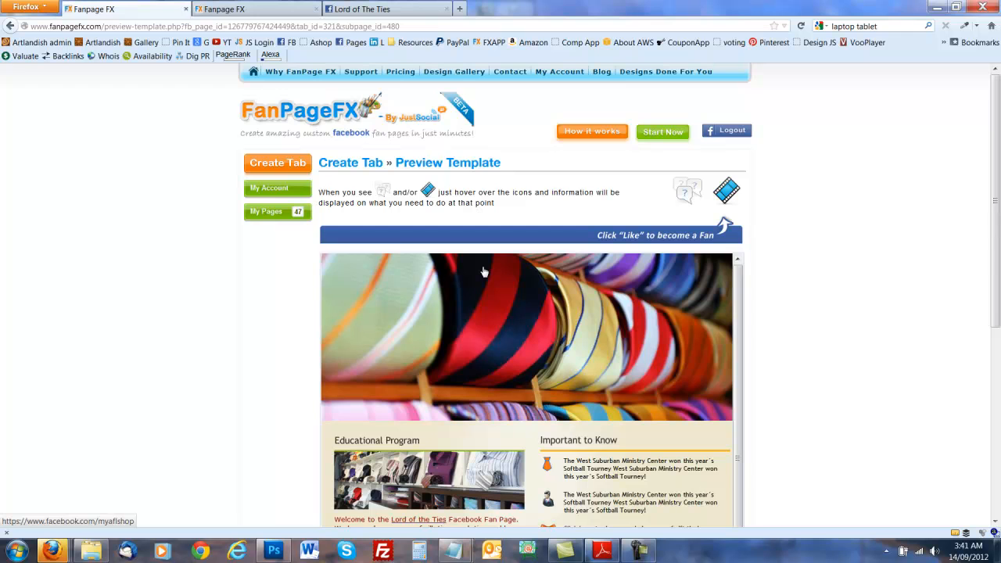
scroll(483, 271, "down", 5)
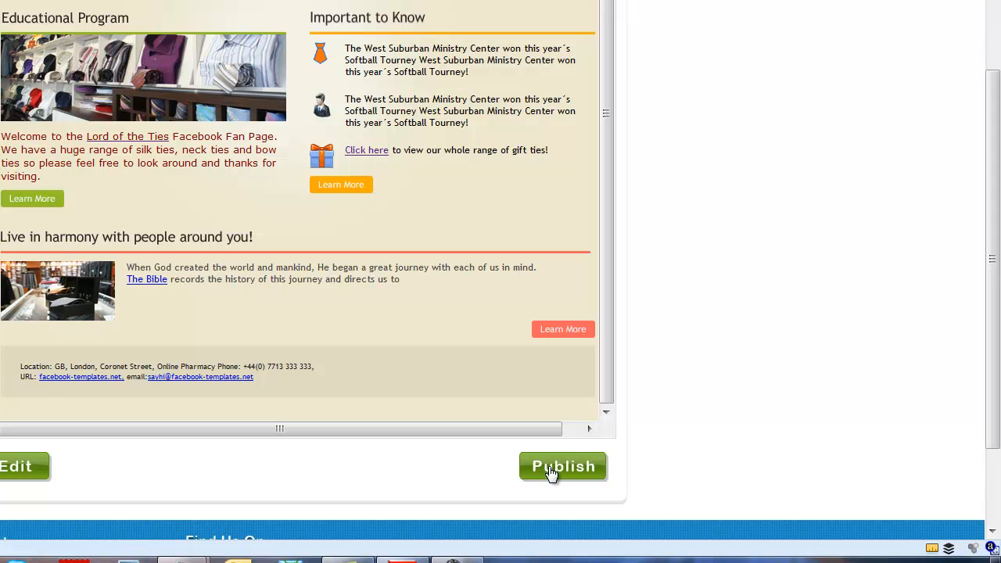
left_click(552, 471)
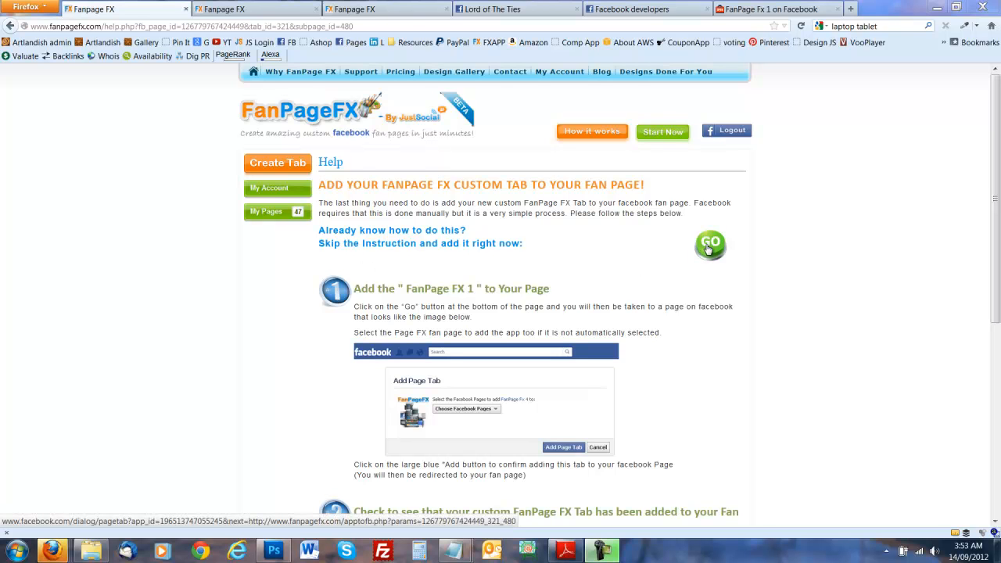
Skip the tab instructions with 'Skip the Instruction and add it right now'.
left_click(709, 249)
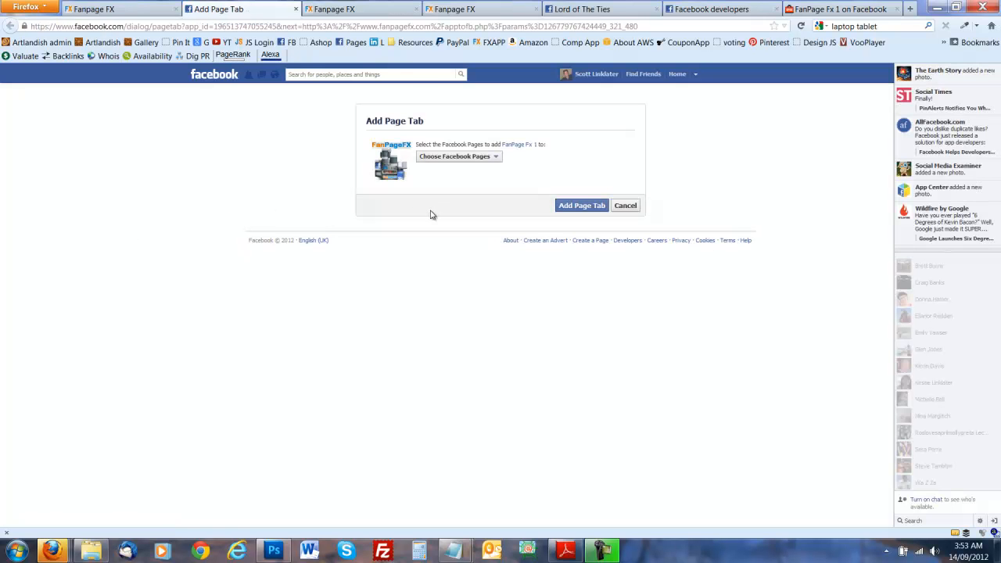
Choose Page FX in the Facebook pages list and add the FanPage Fx 1 tab to it.
left_click(496, 158)
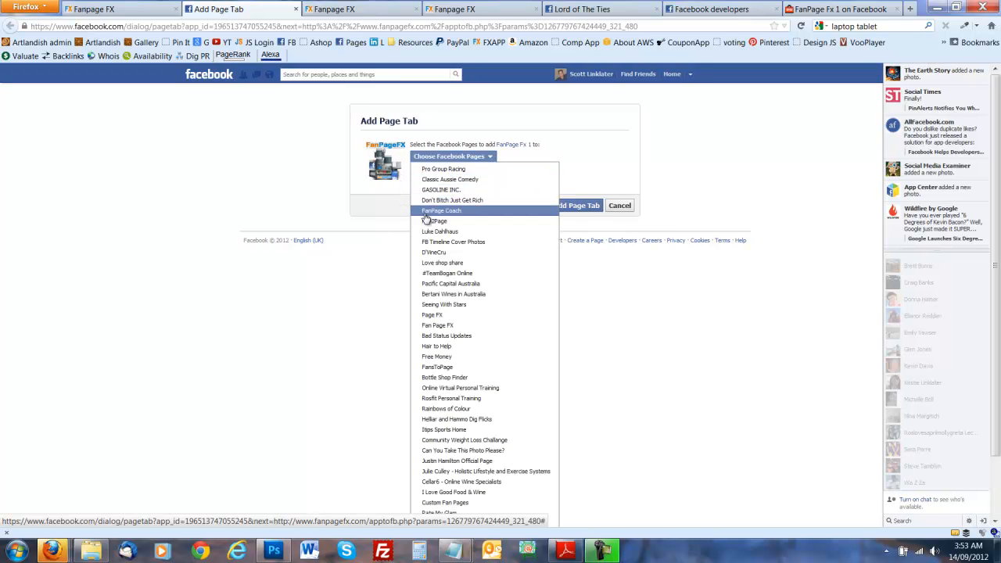
left_click(438, 315)
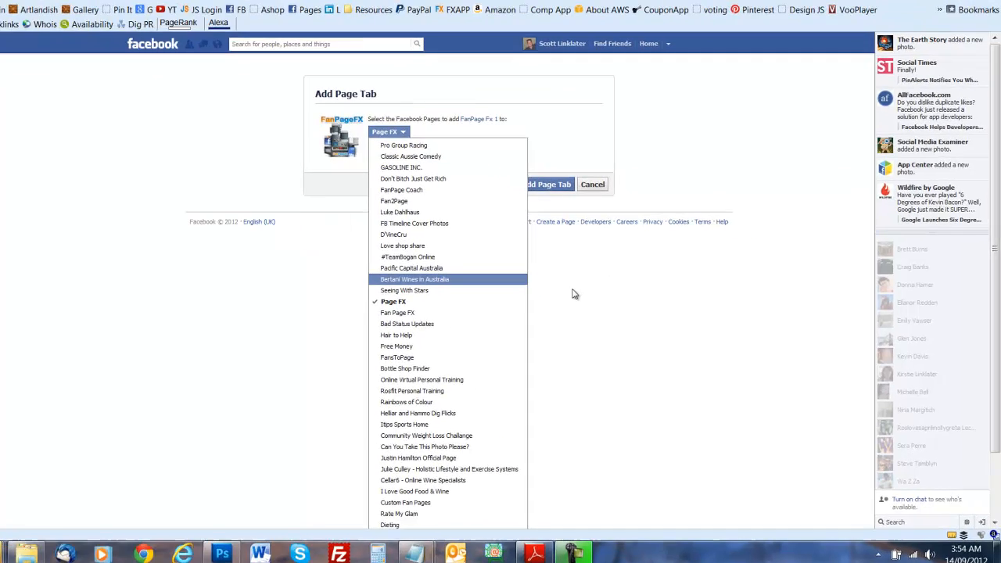
left_click(547, 184)
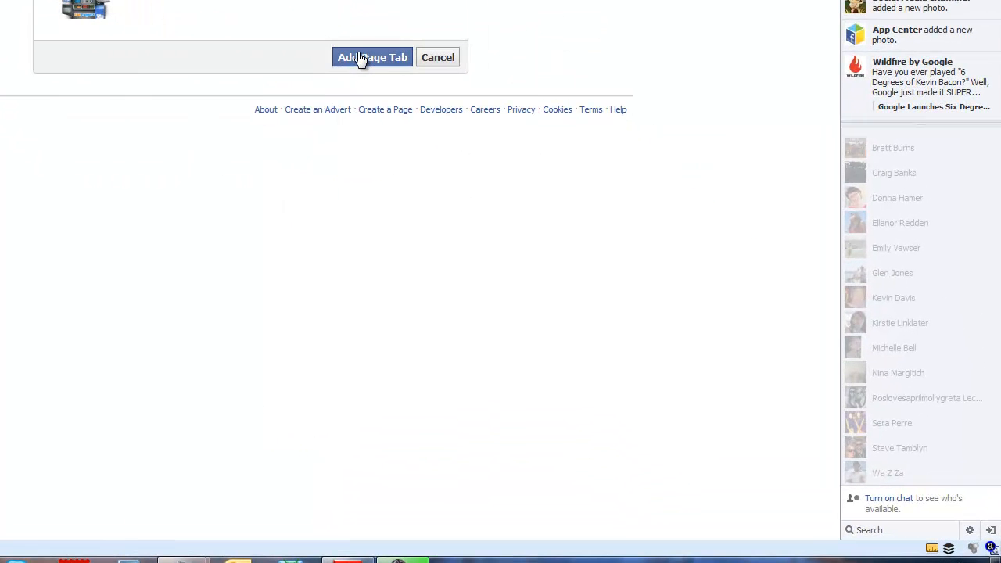
left_click(359, 58)
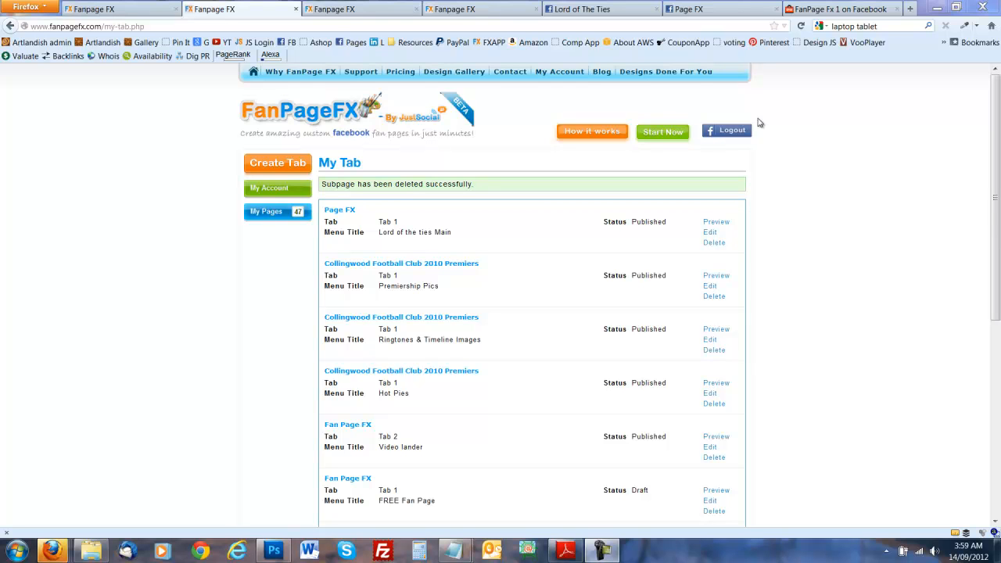
On the Page FX Facebook page, expand the app tabs and open the FanPage Fx 1 tab.
left_click(693, 9)
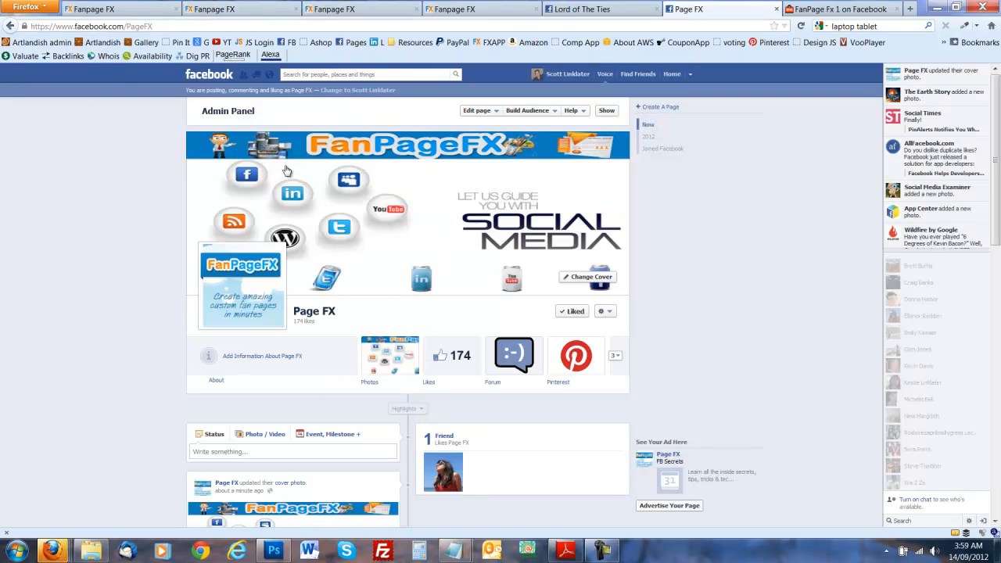
scroll(318, 180, "down", 2)
scroll(318, 179, "down", 1)
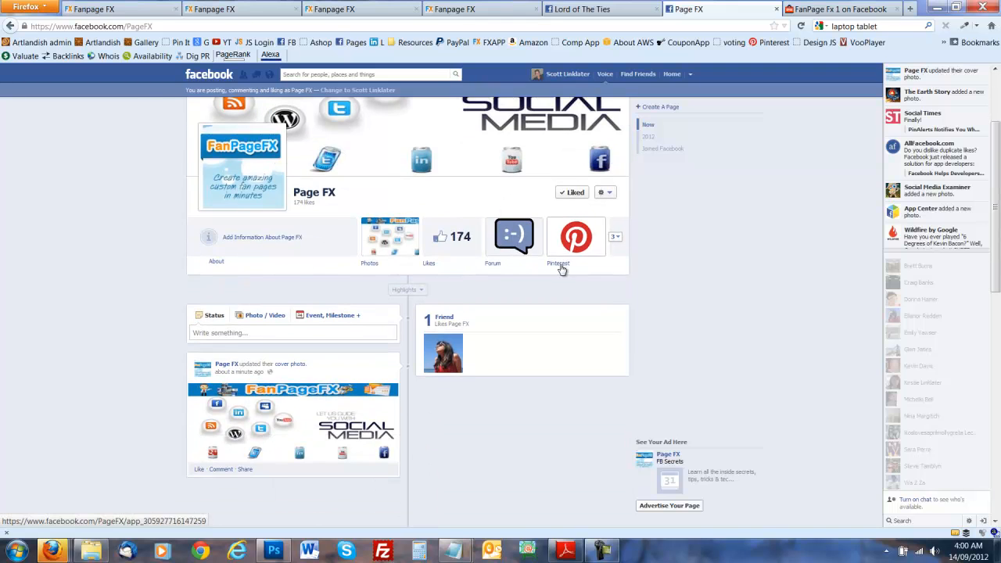
left_click(617, 238)
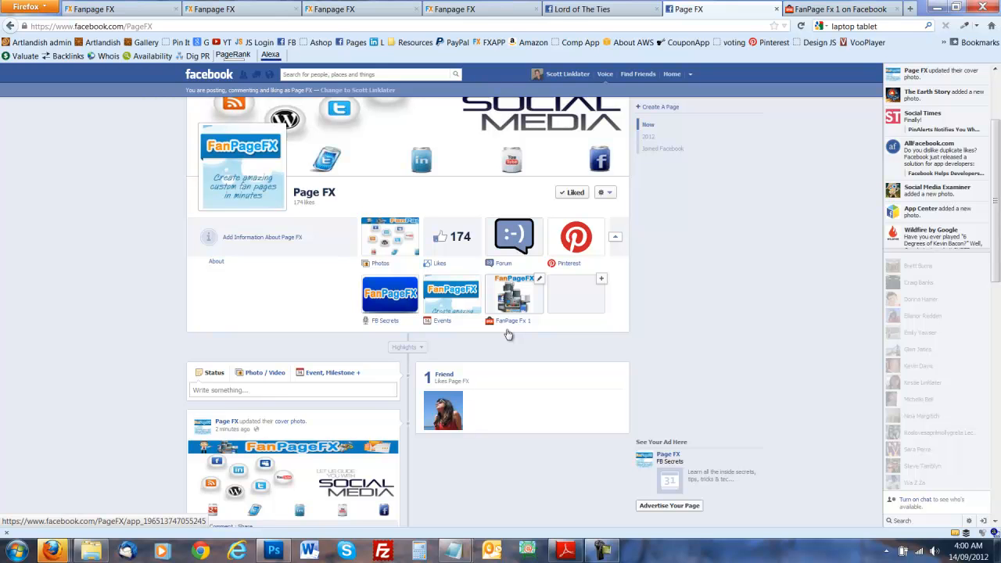
left_click(506, 298)
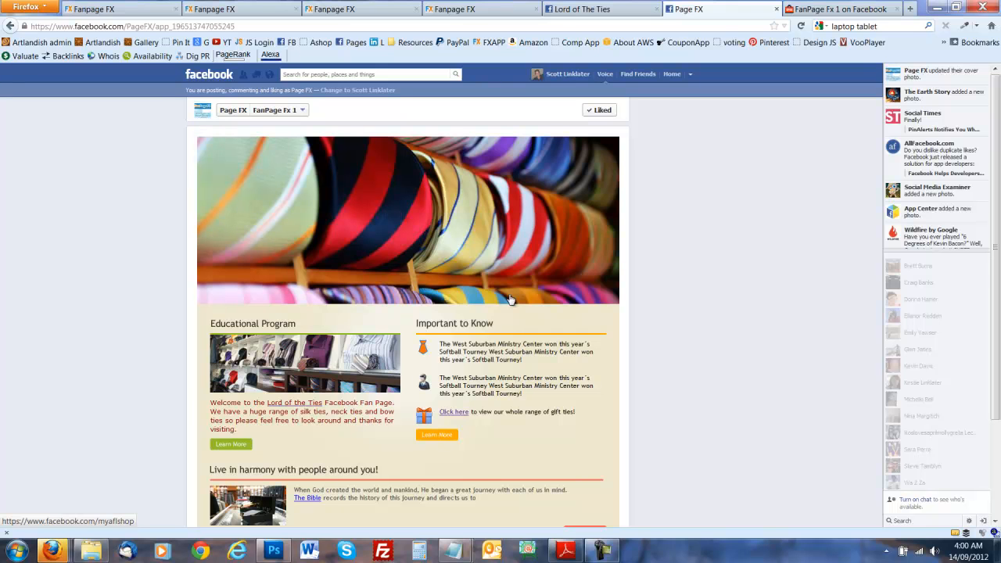
left_click(393, 207)
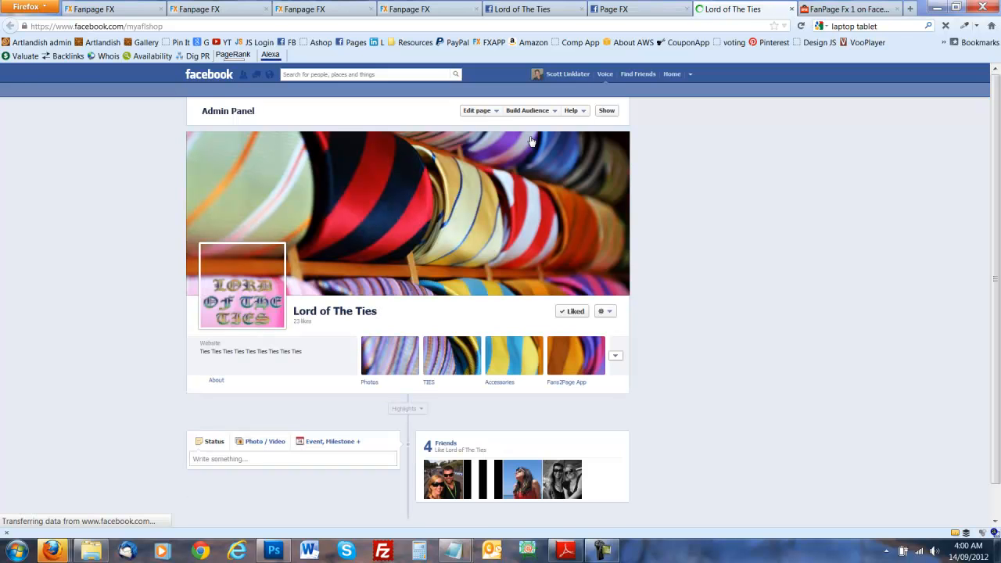
scroll(405, 314, "down", 2)
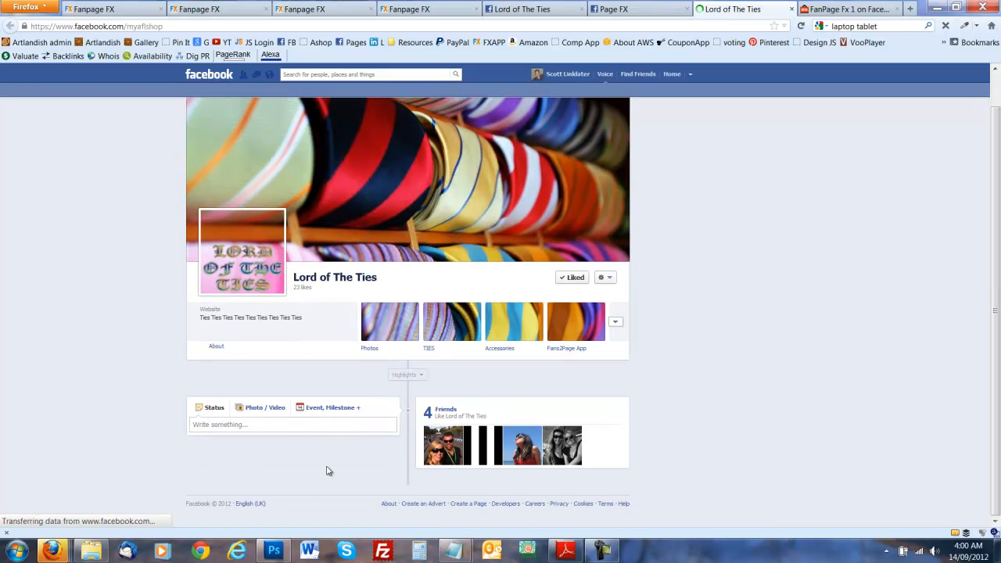
left_click(792, 9)
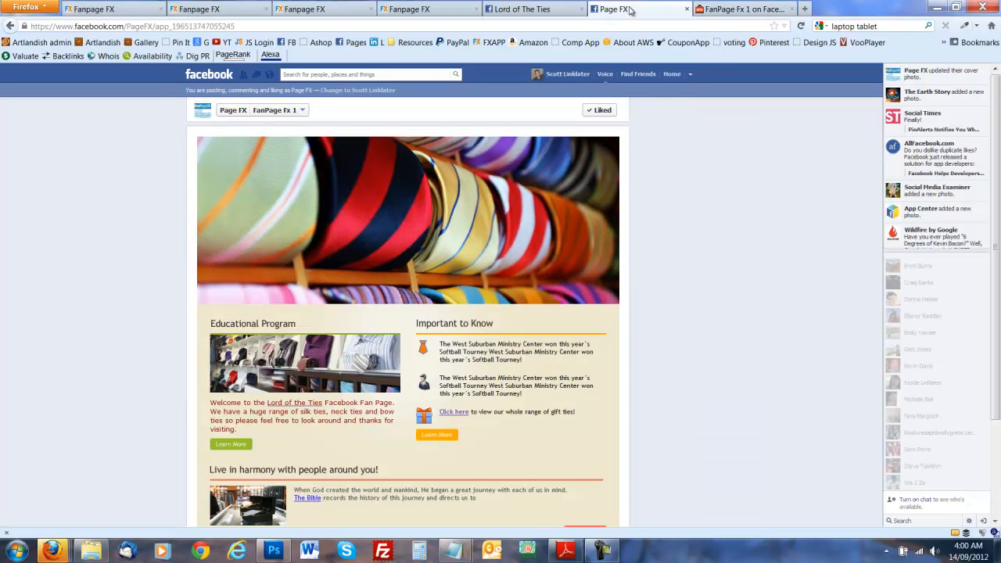
scroll(313, 316, "down", 3)
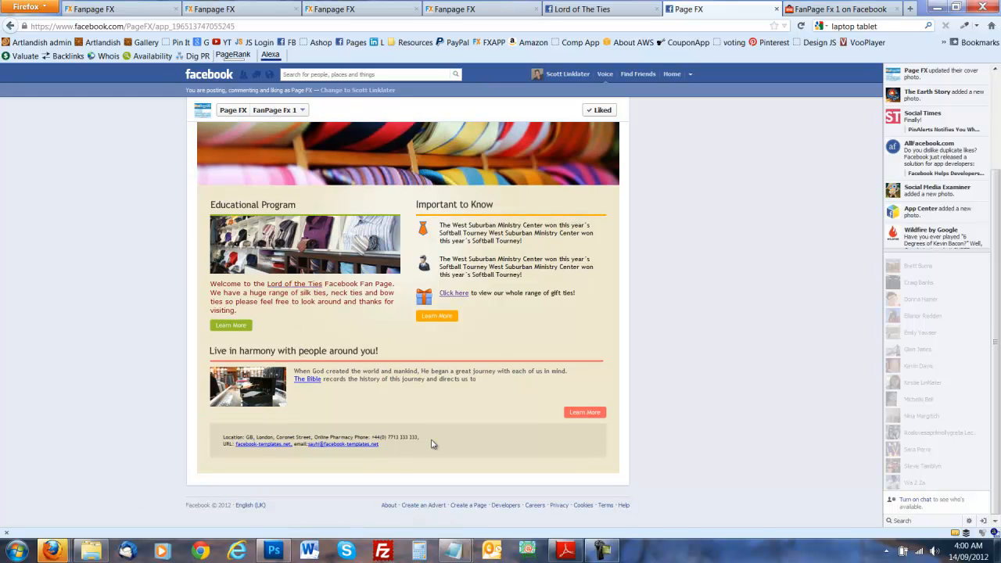
scroll(431, 444, "up", 3)
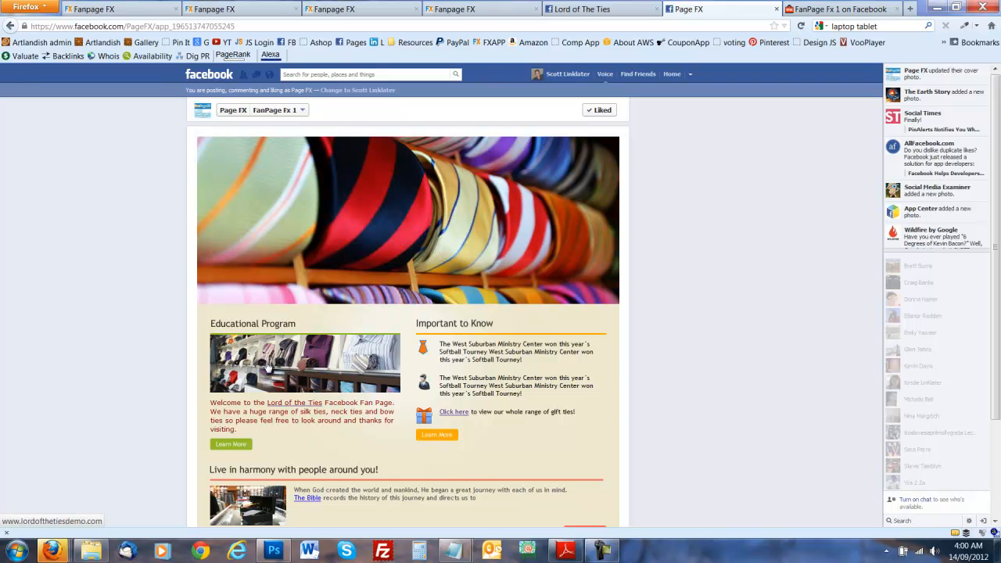
scroll(267, 365, "down", 3)
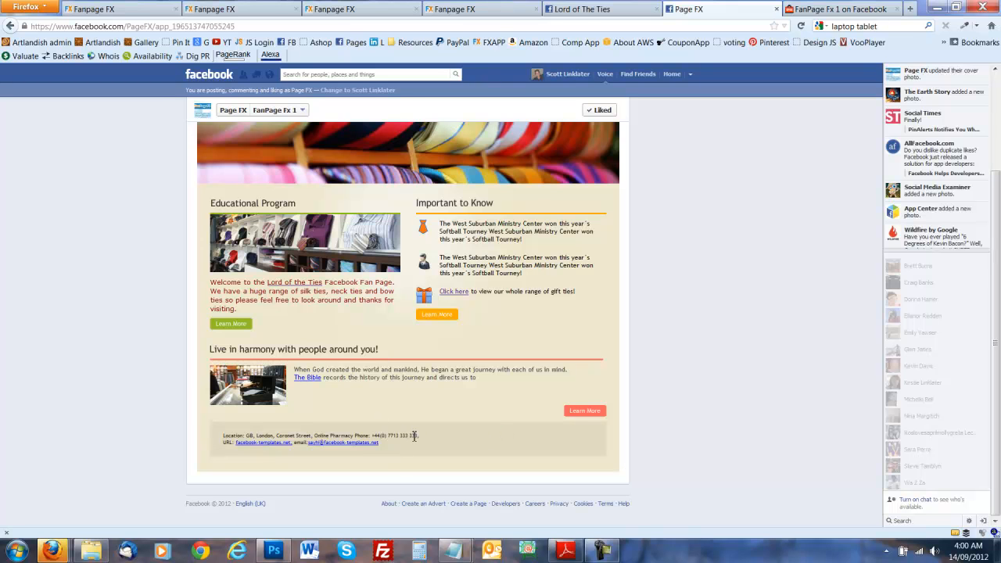
scroll(548, 464, "up", 3)
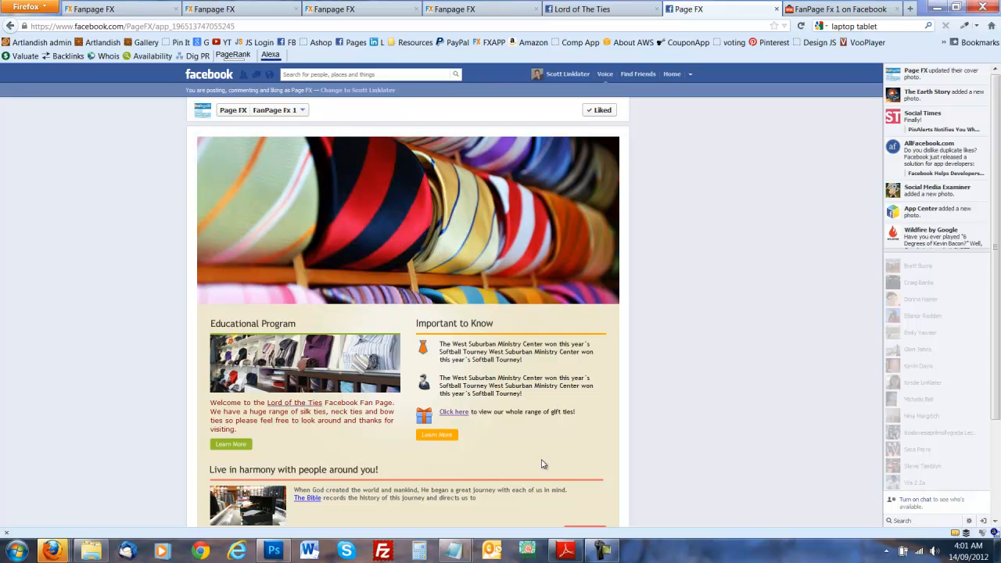
scroll(543, 465, "down", 3)
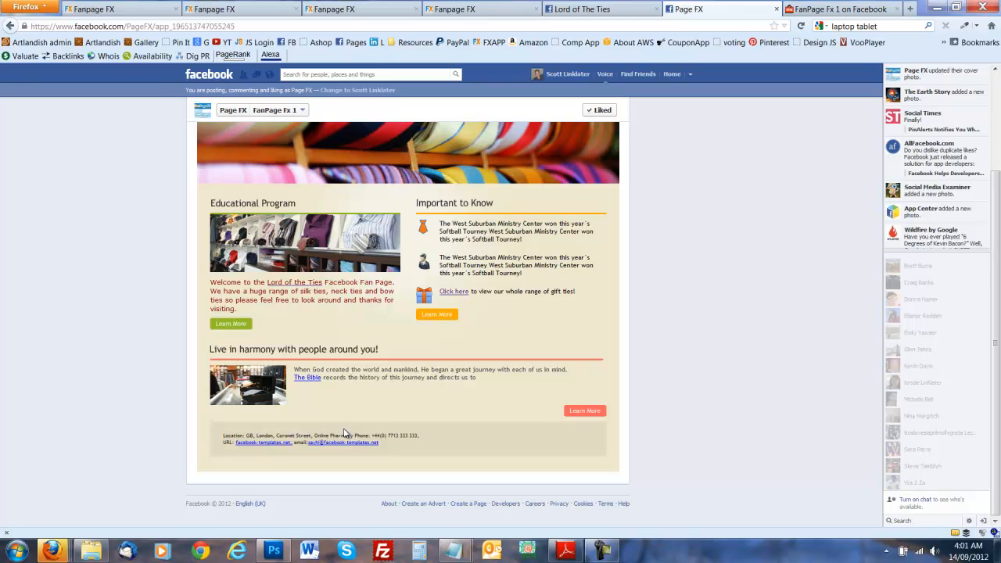
scroll(346, 433, "up", 3)
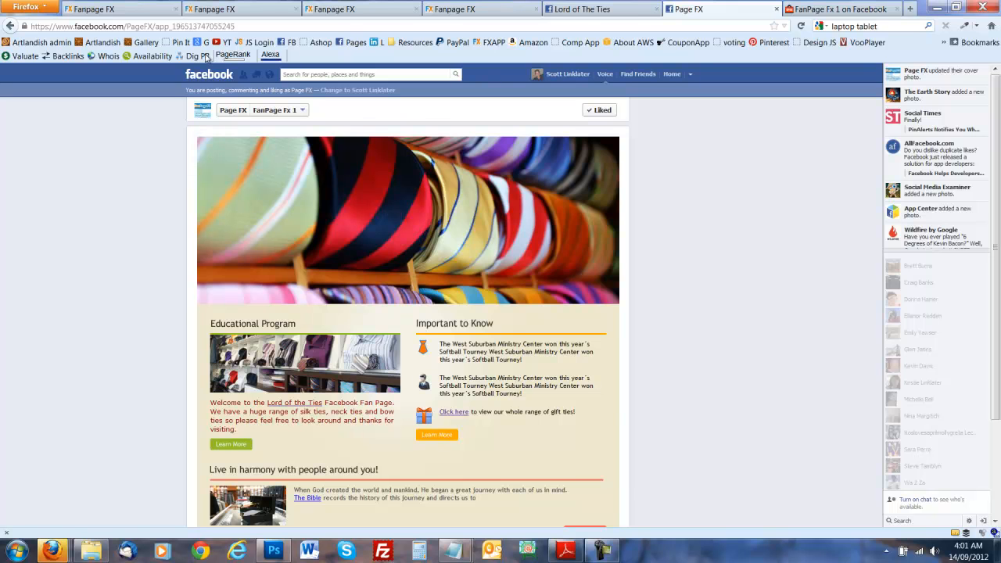
Return to the FanPage FX browser tab and go to its Support page.
left_click(246, 8)
left_click(360, 72)
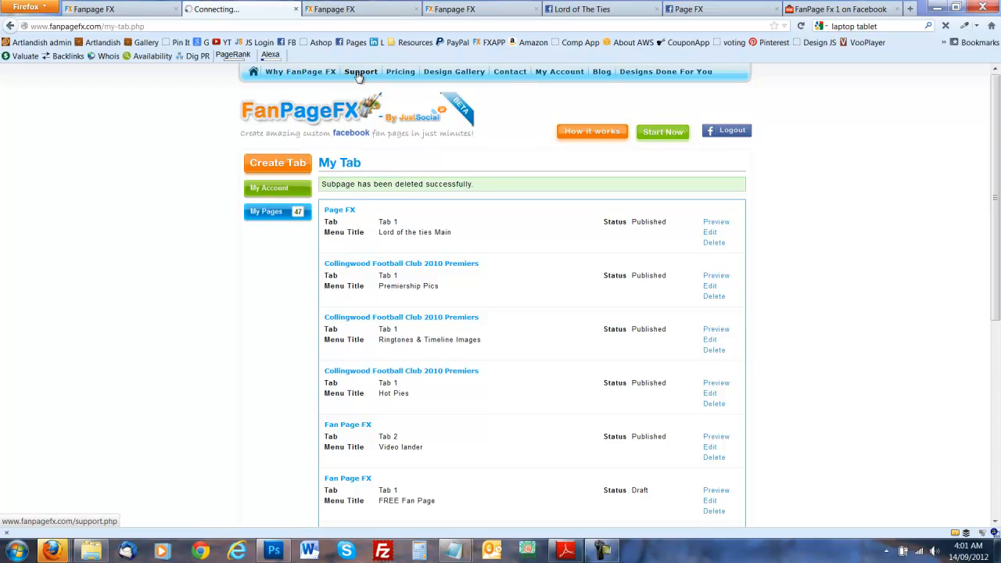